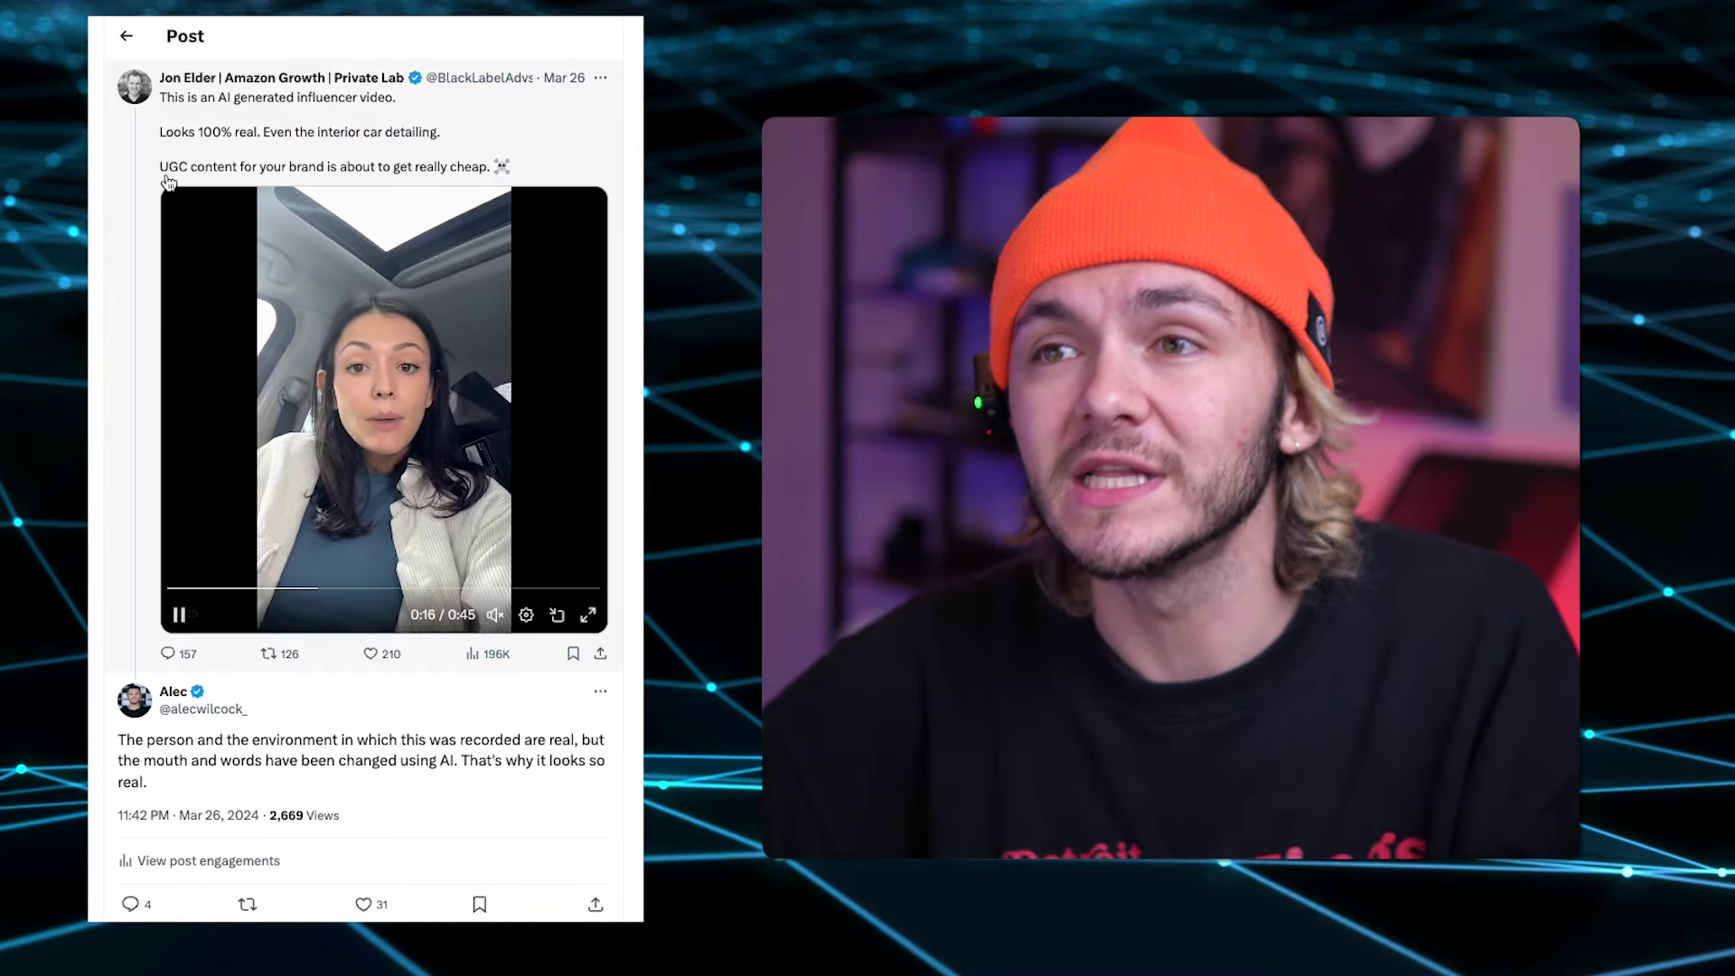
- Highlight the 'looks real' comment and the mouth-explanation reply, then select the earlier prompt text
drag(159, 132, 443, 141)
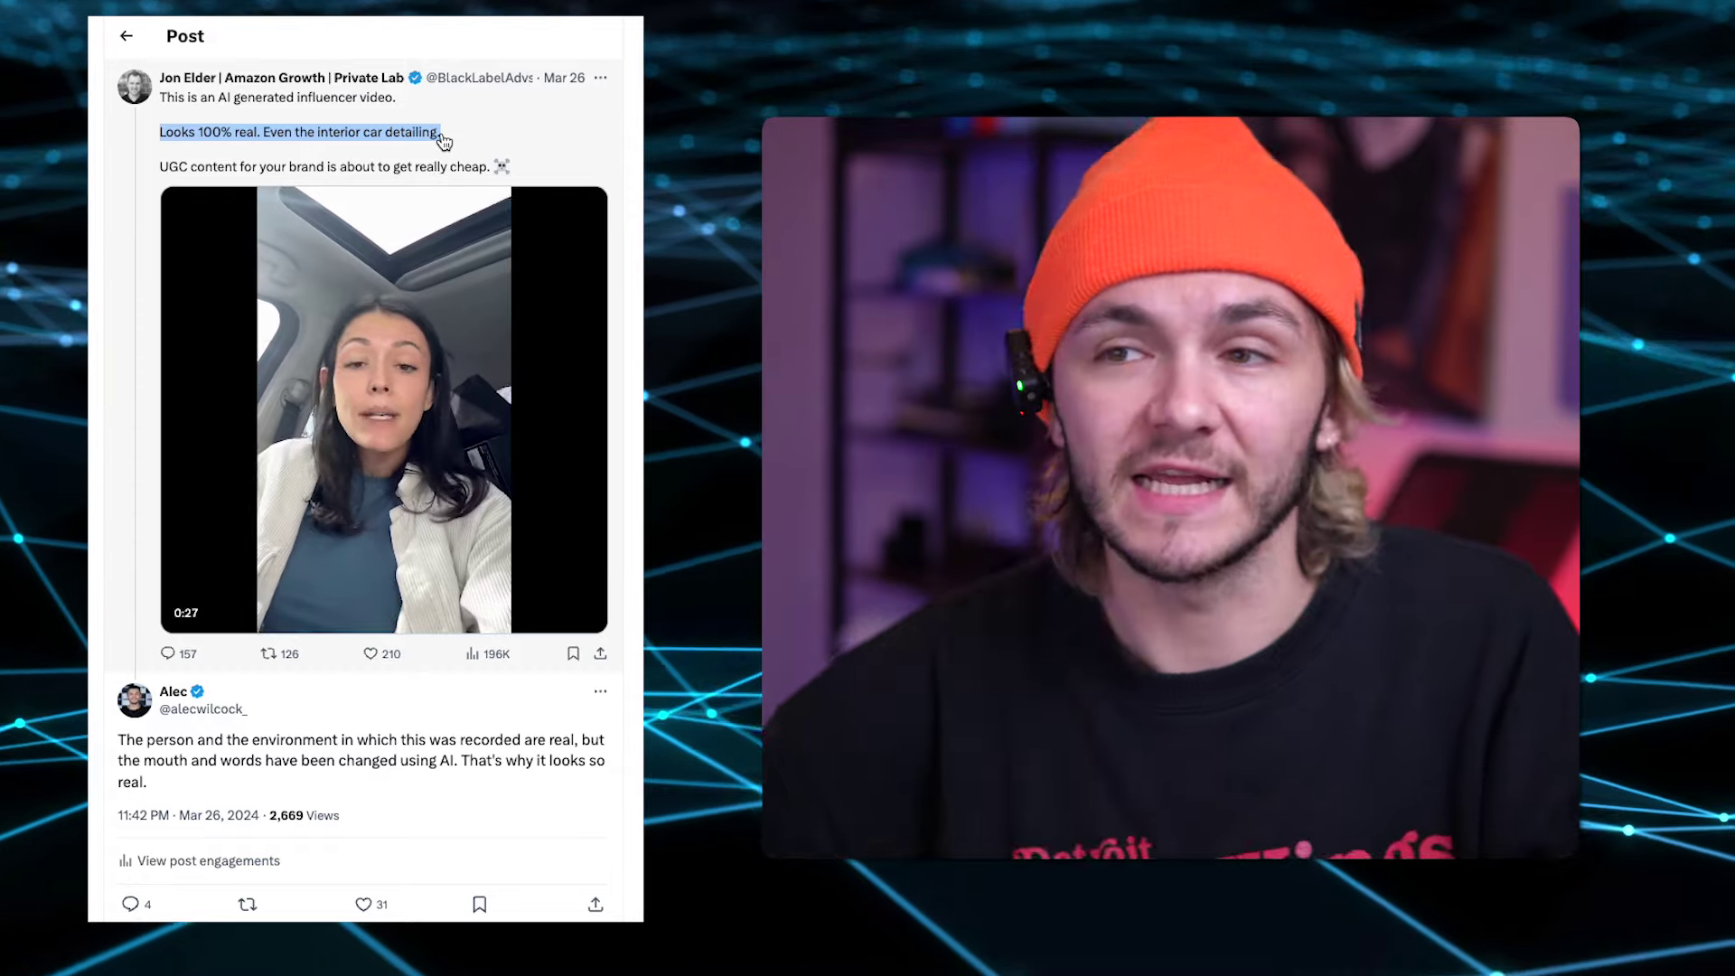
drag(118, 737, 206, 784)
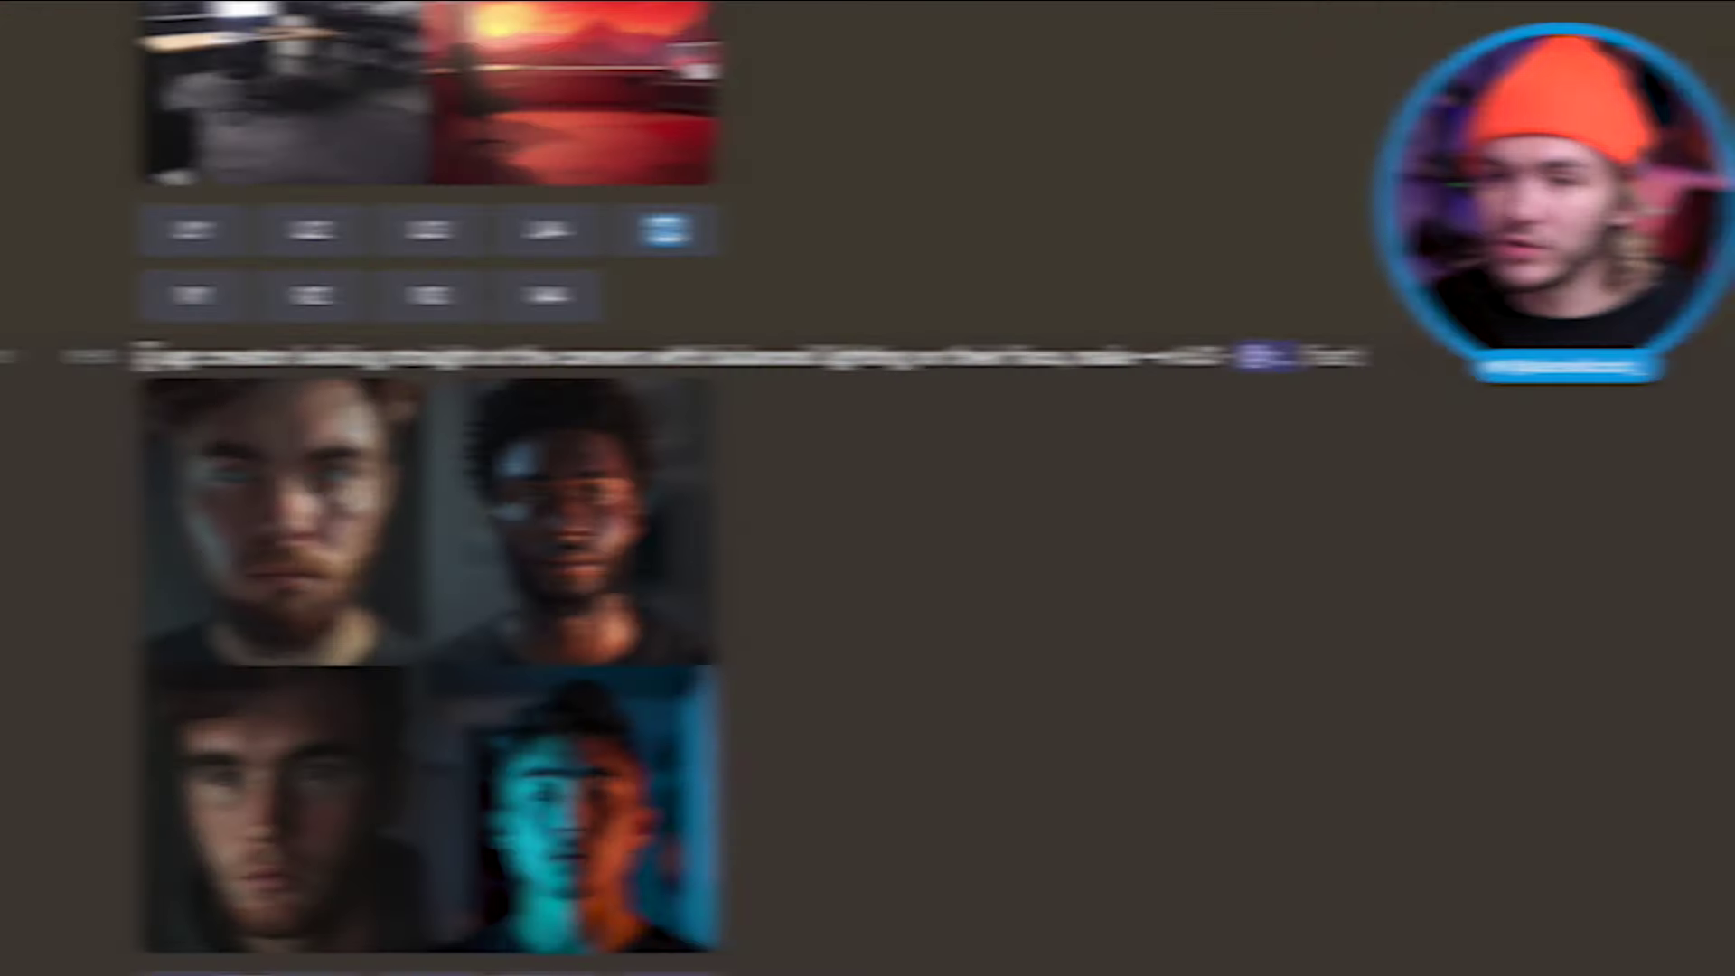
drag(115, 355, 470, 354)
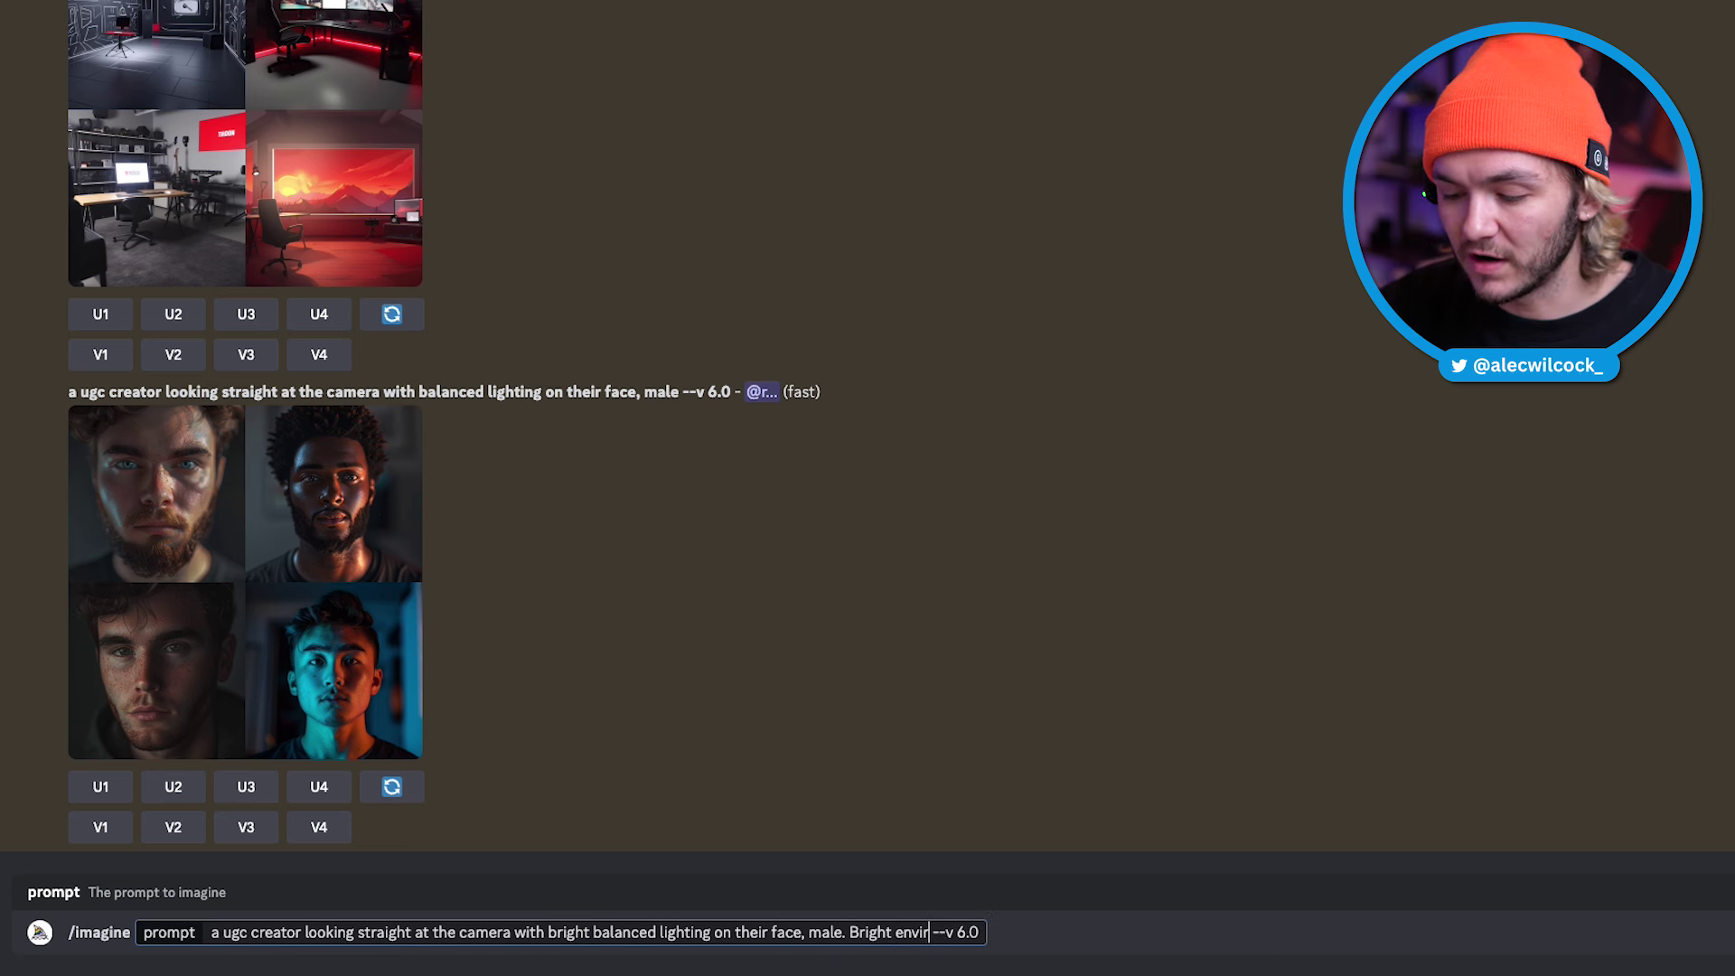
- Submit the revised bright-lighting portrait prompt and close the enlarged four-portrait grid
key(Return)
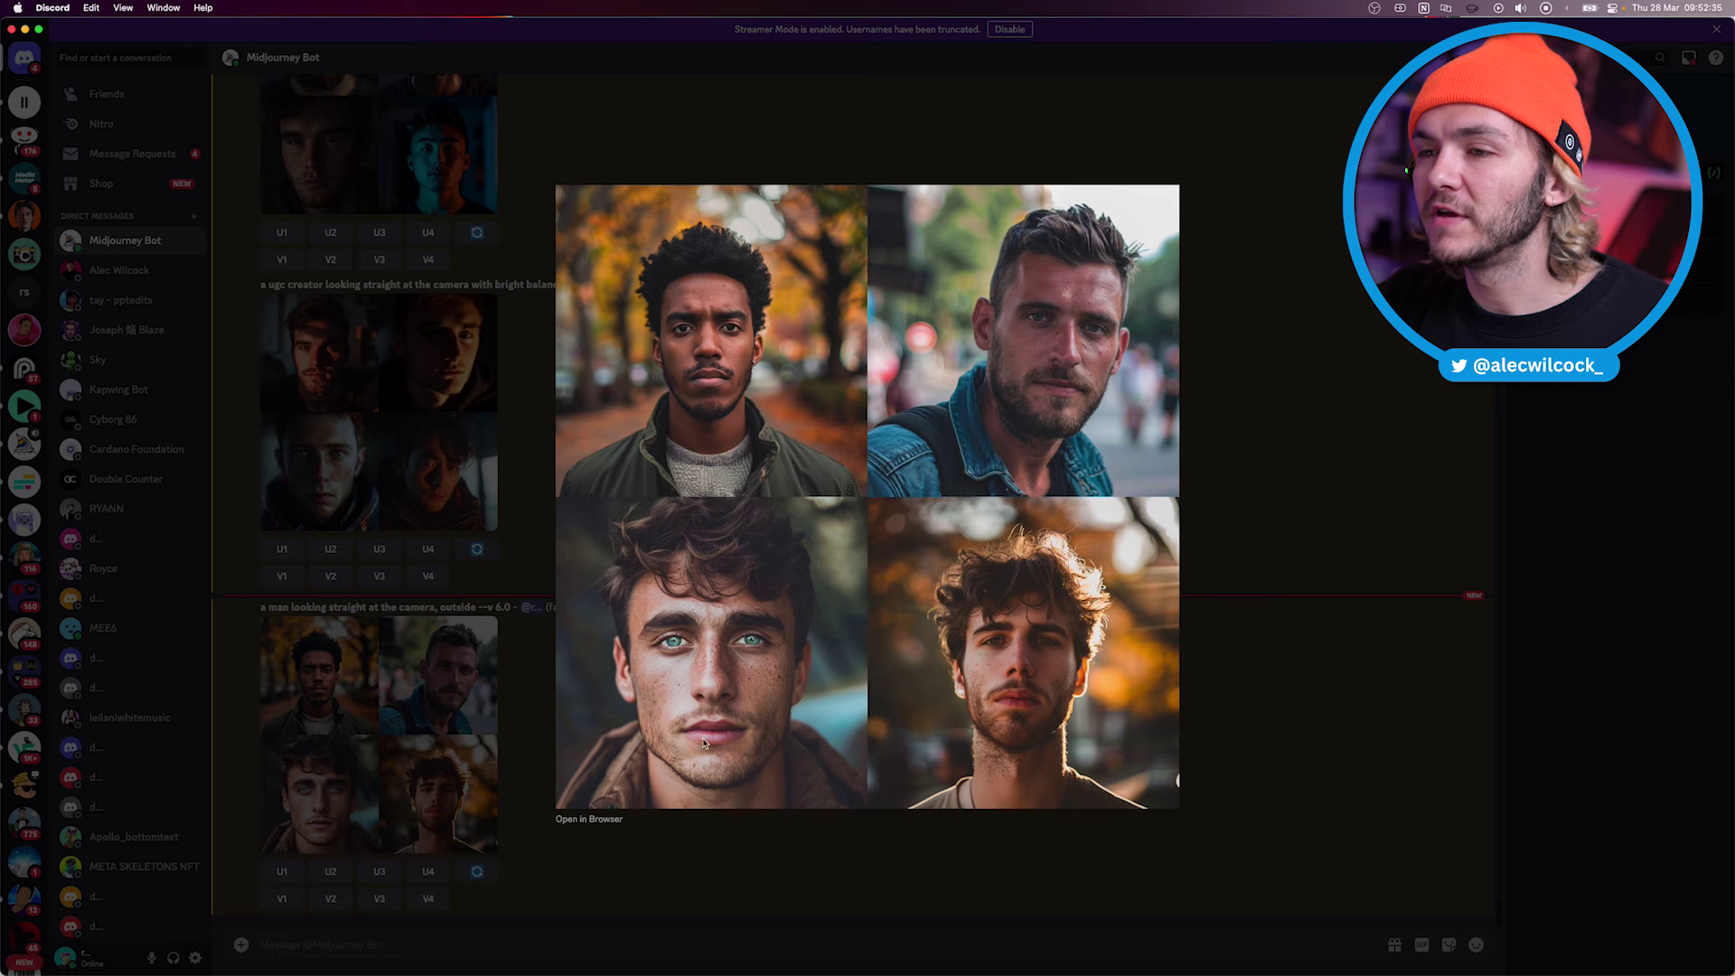
click(676, 813)
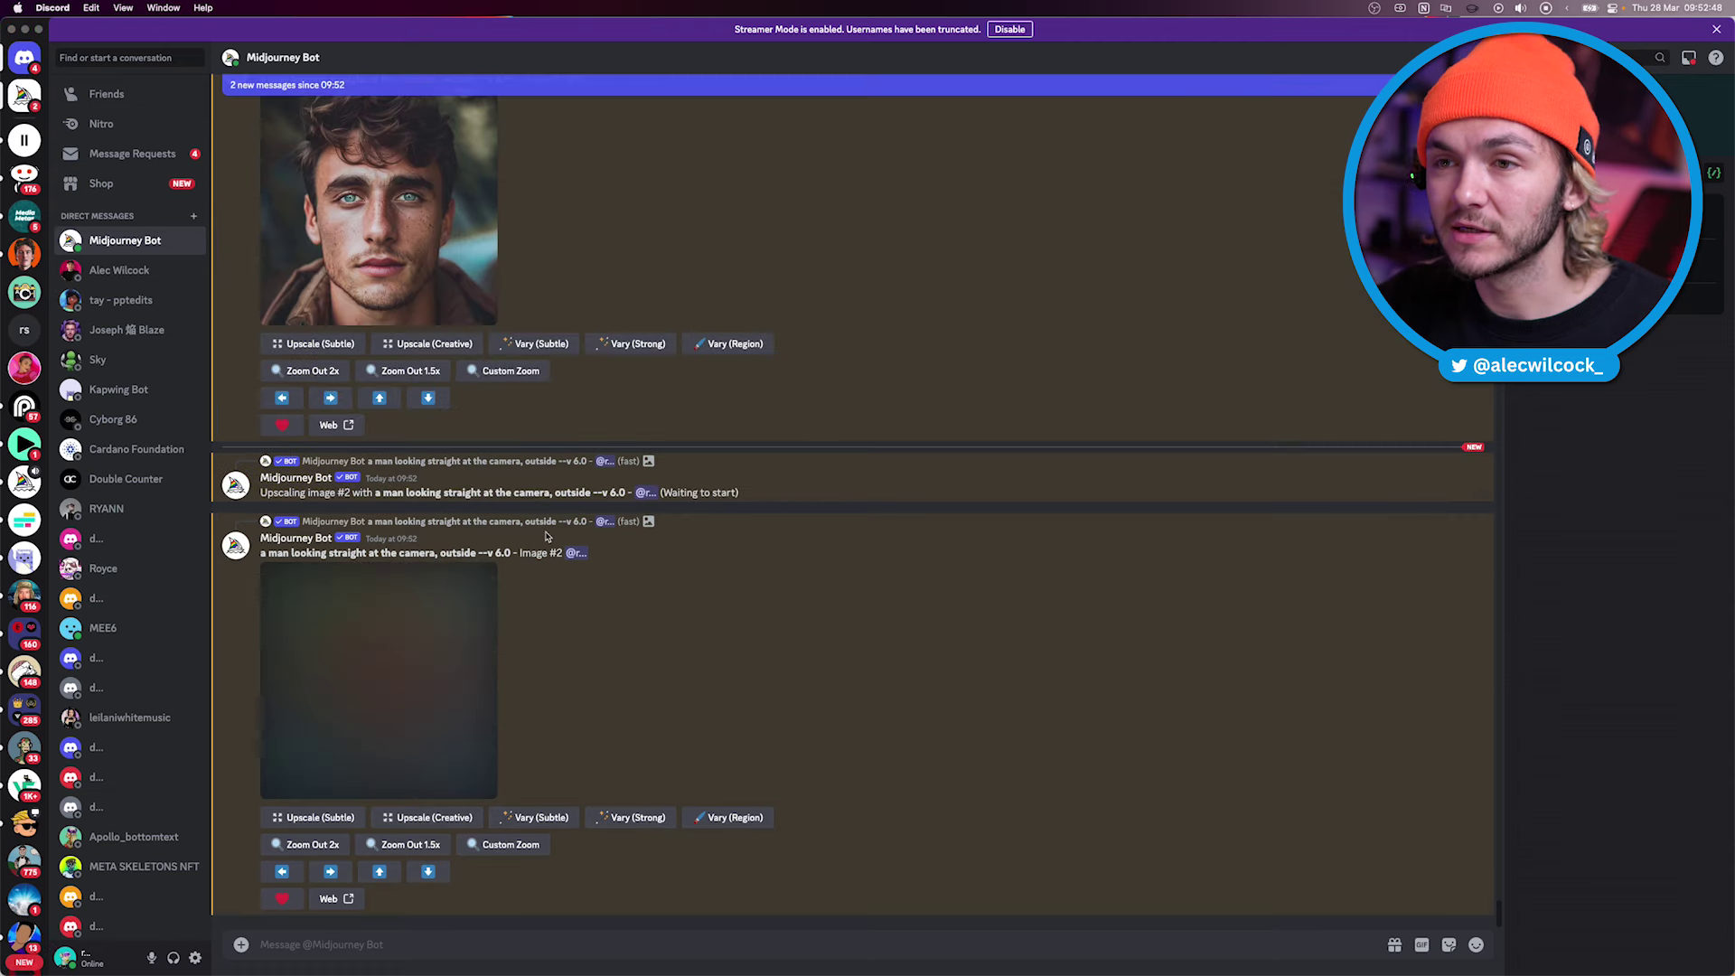
- Save the upscaled Image #2 portrait to the computer with Save Image
right_click(425, 638)
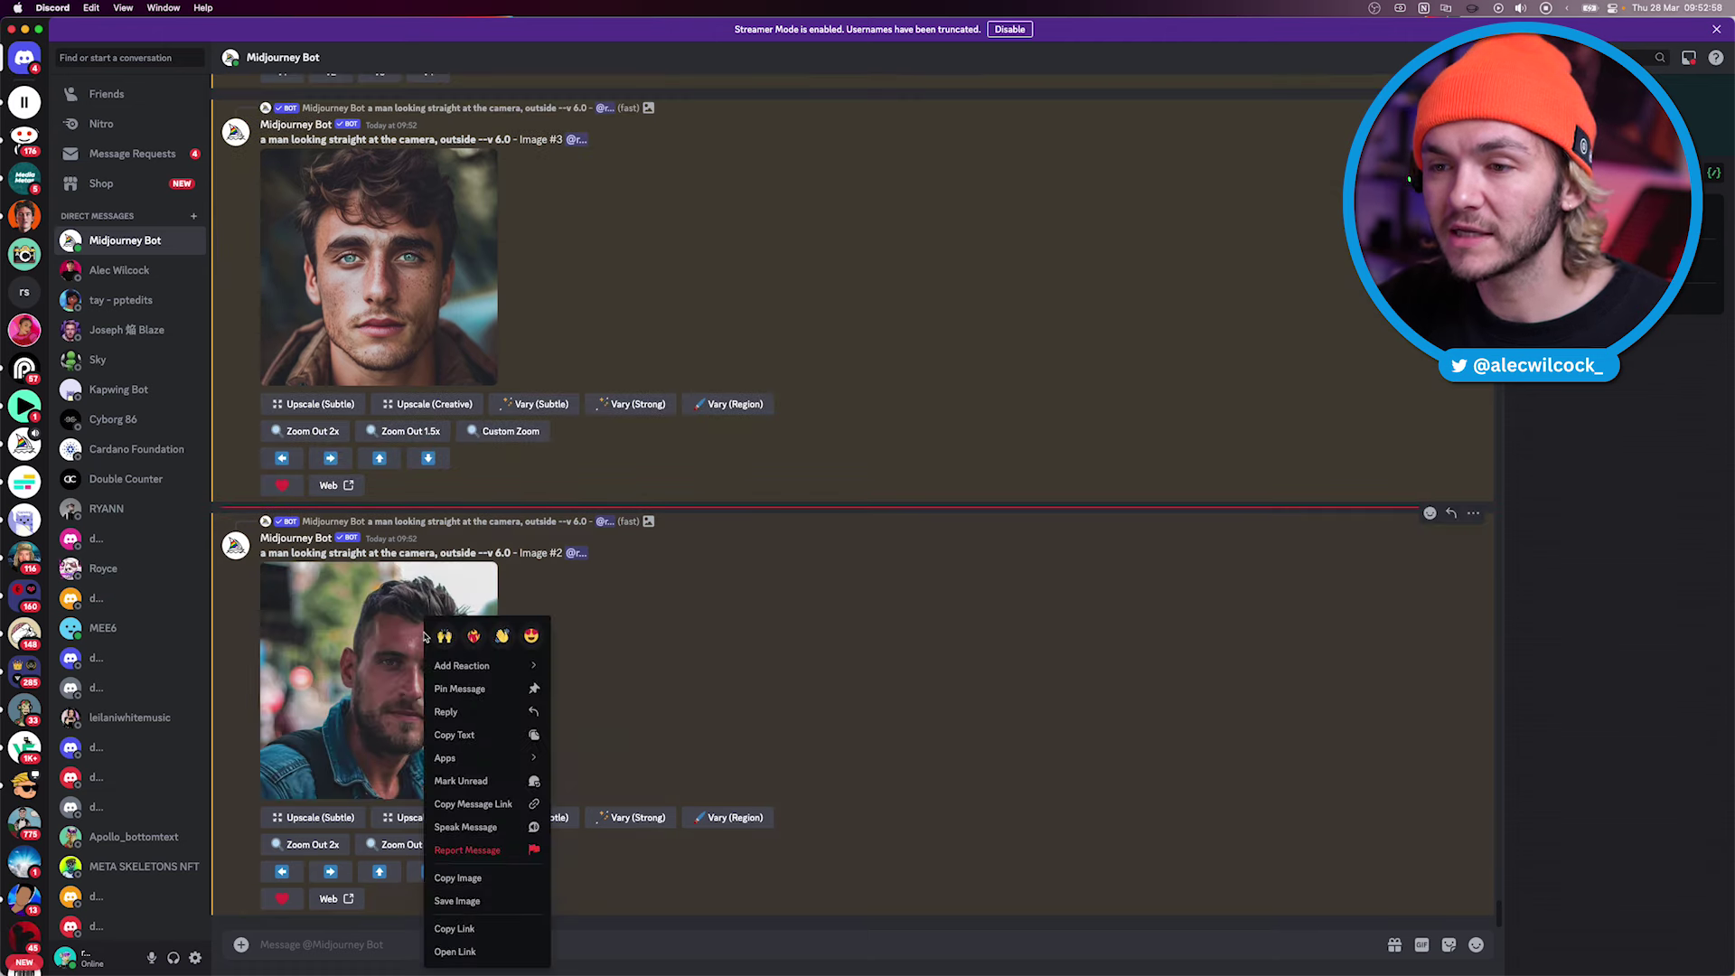
click(483, 901)
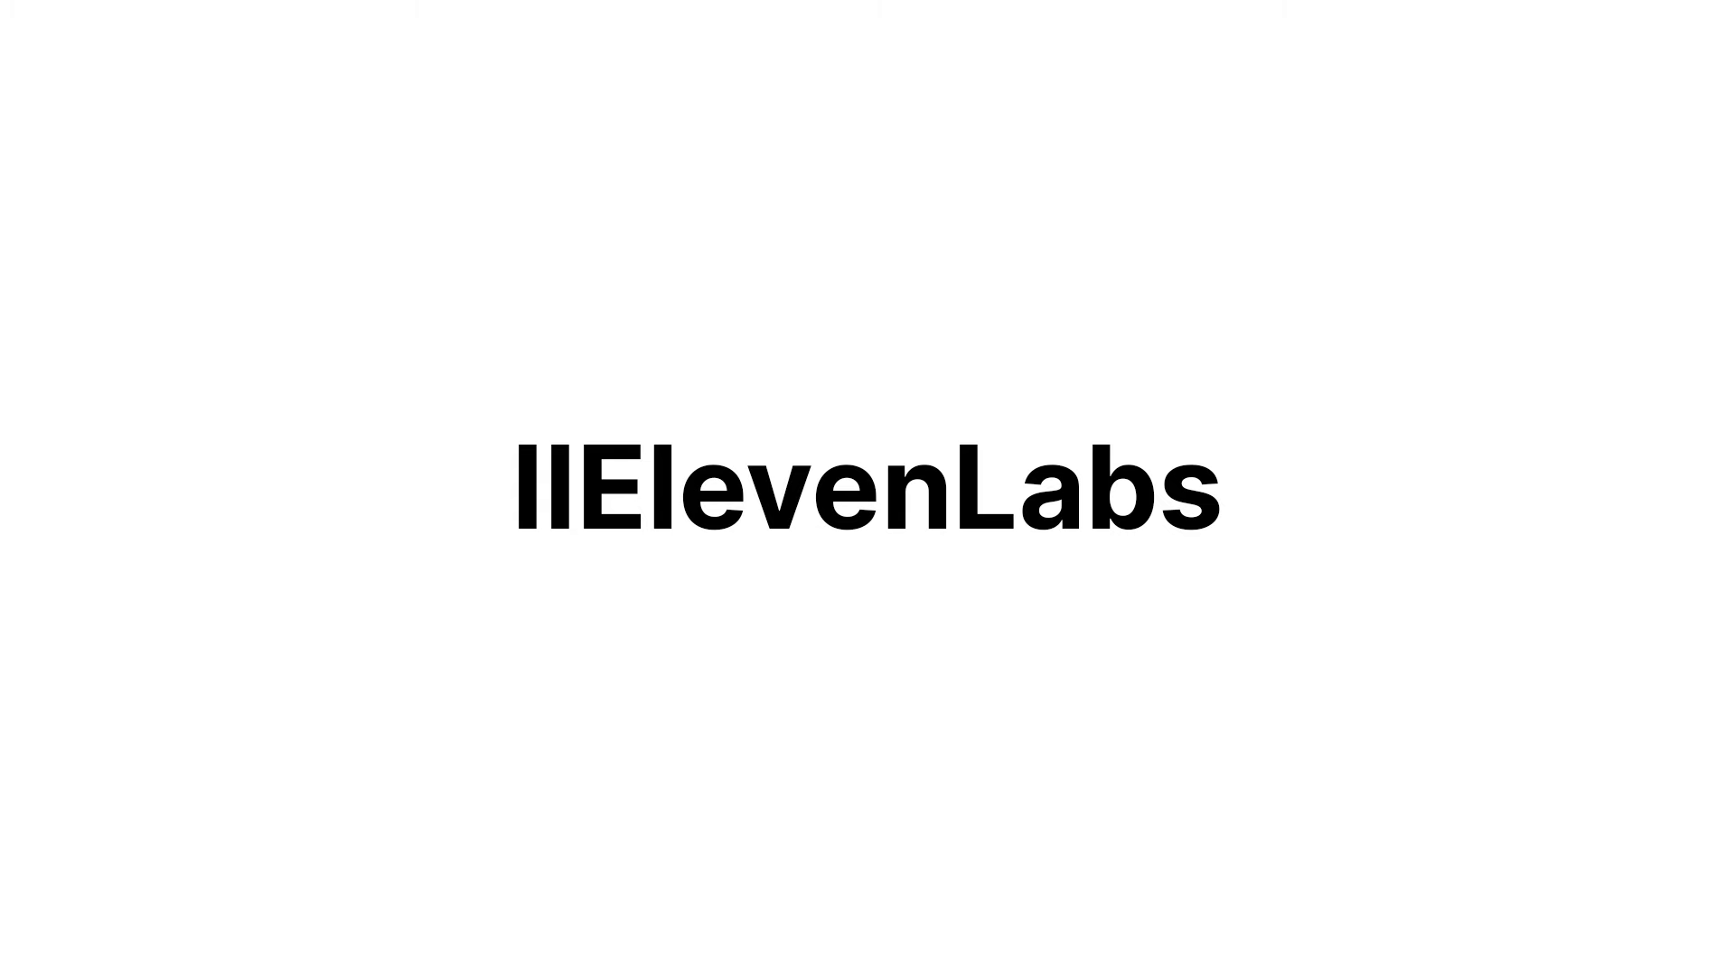
- Preview the Crystal and Jamal voices, choose Matt - Clear & Conversational, and start entering the script
click(355, 370)
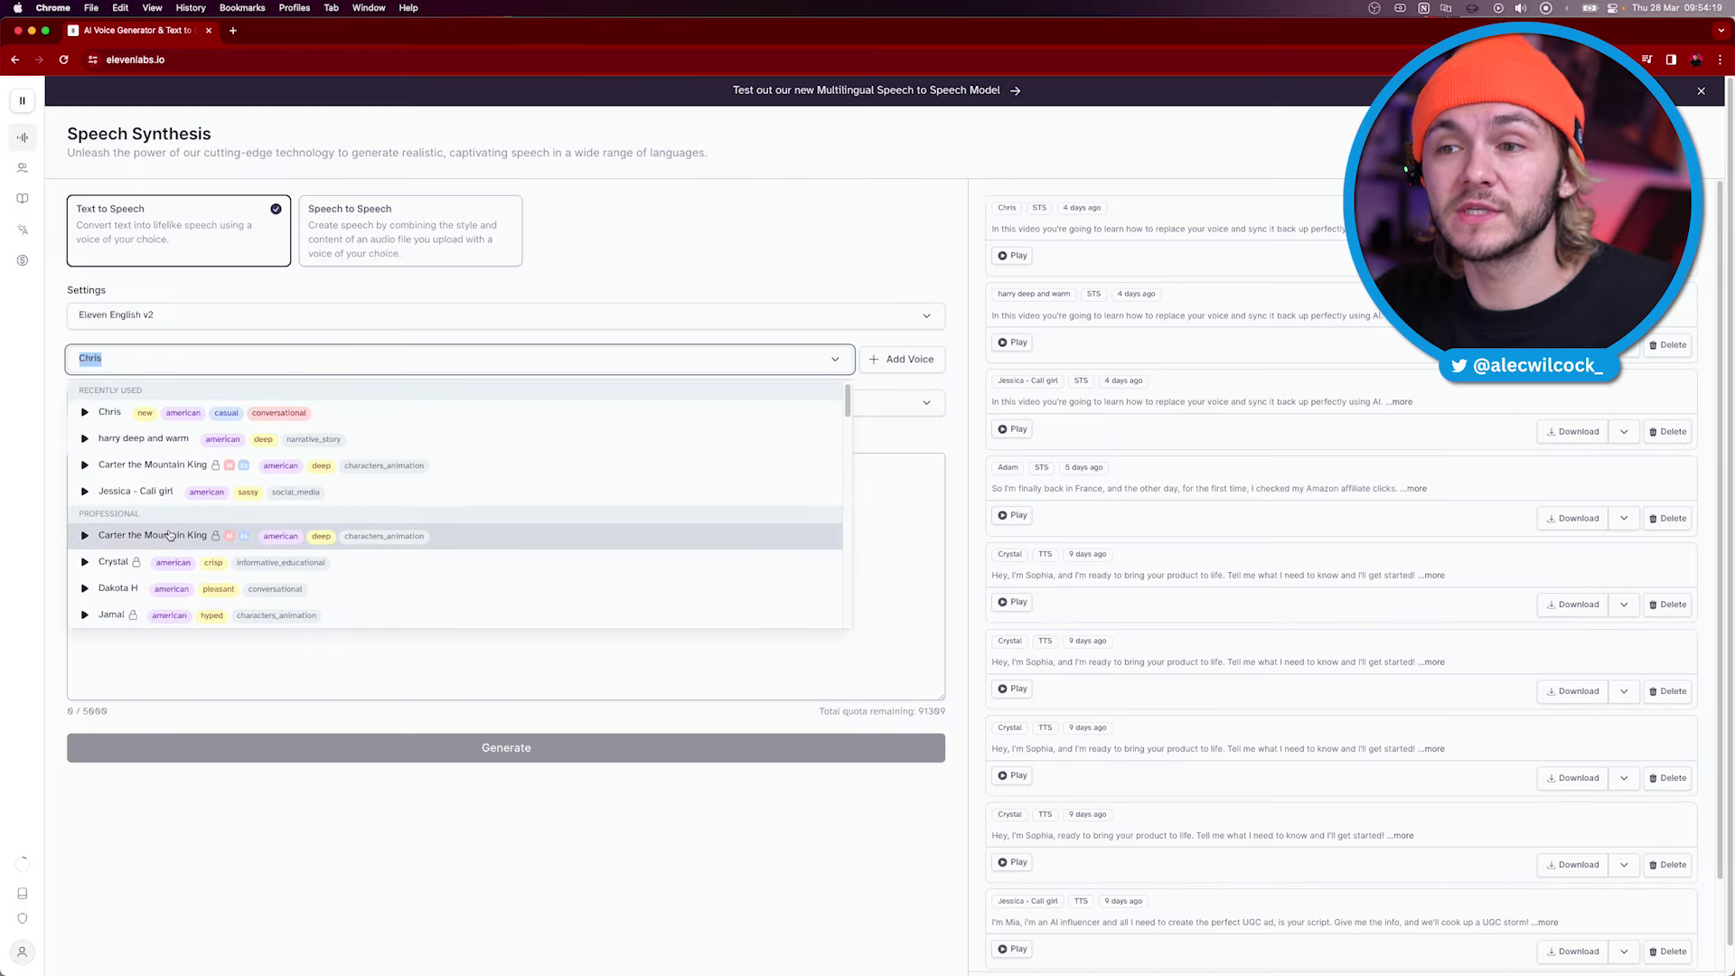
scroll(153, 552, down, 1)
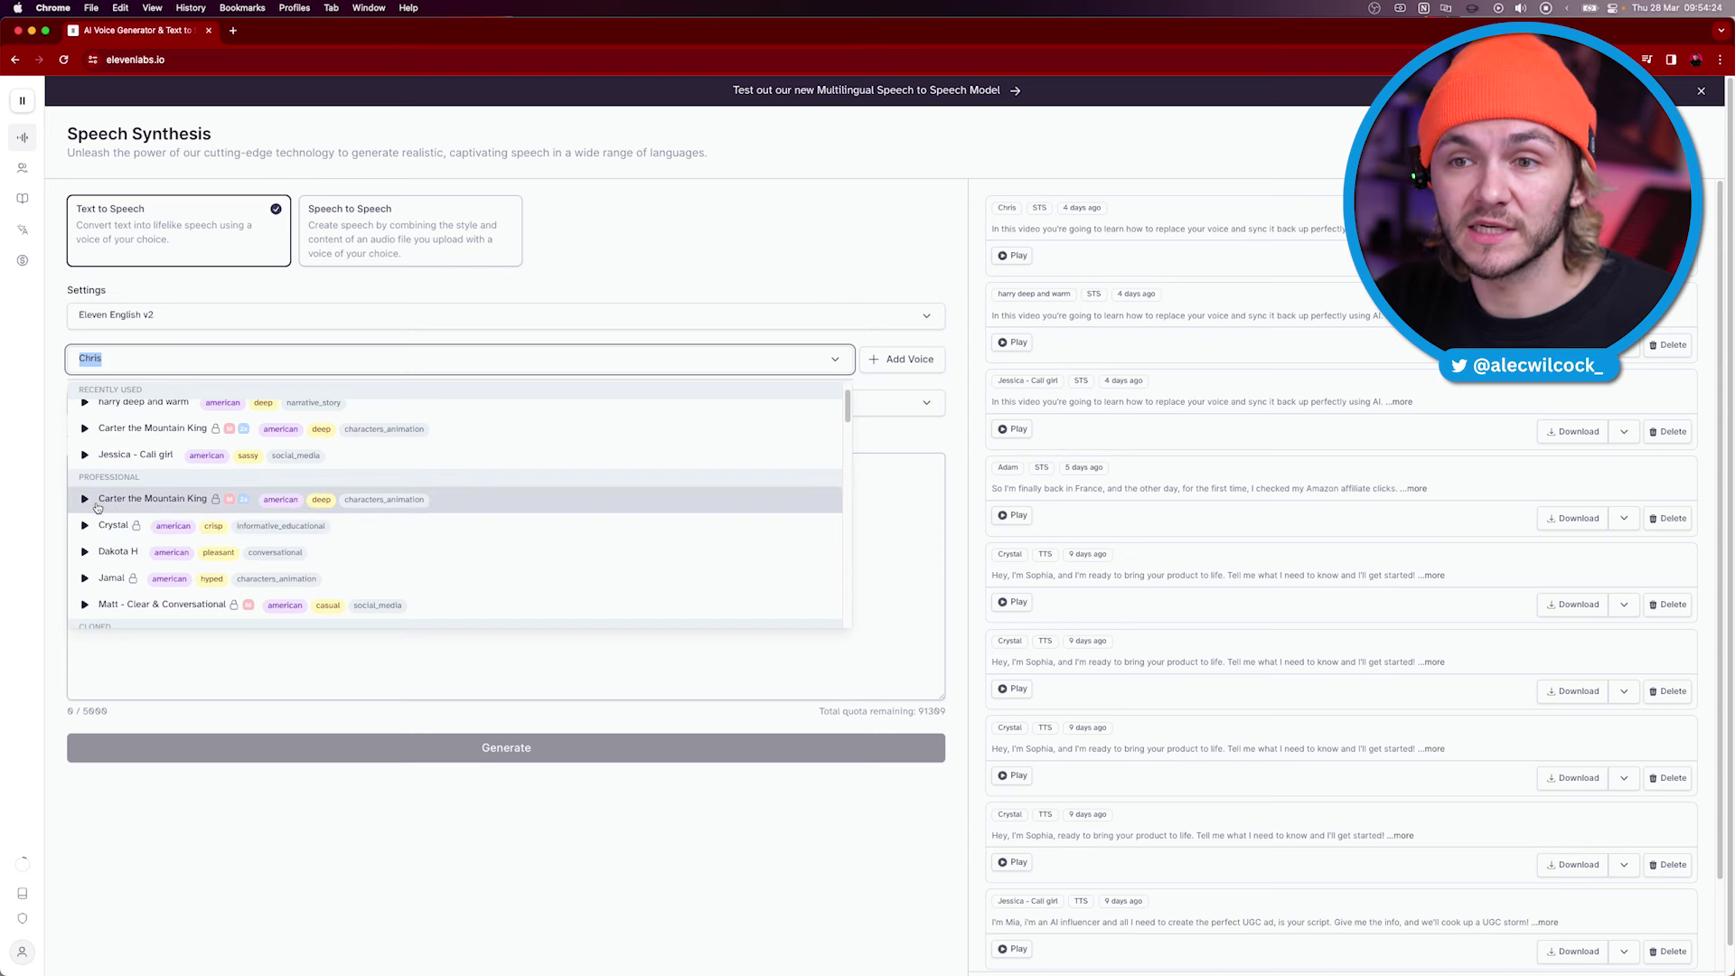
scroll(97, 507, down, 1)
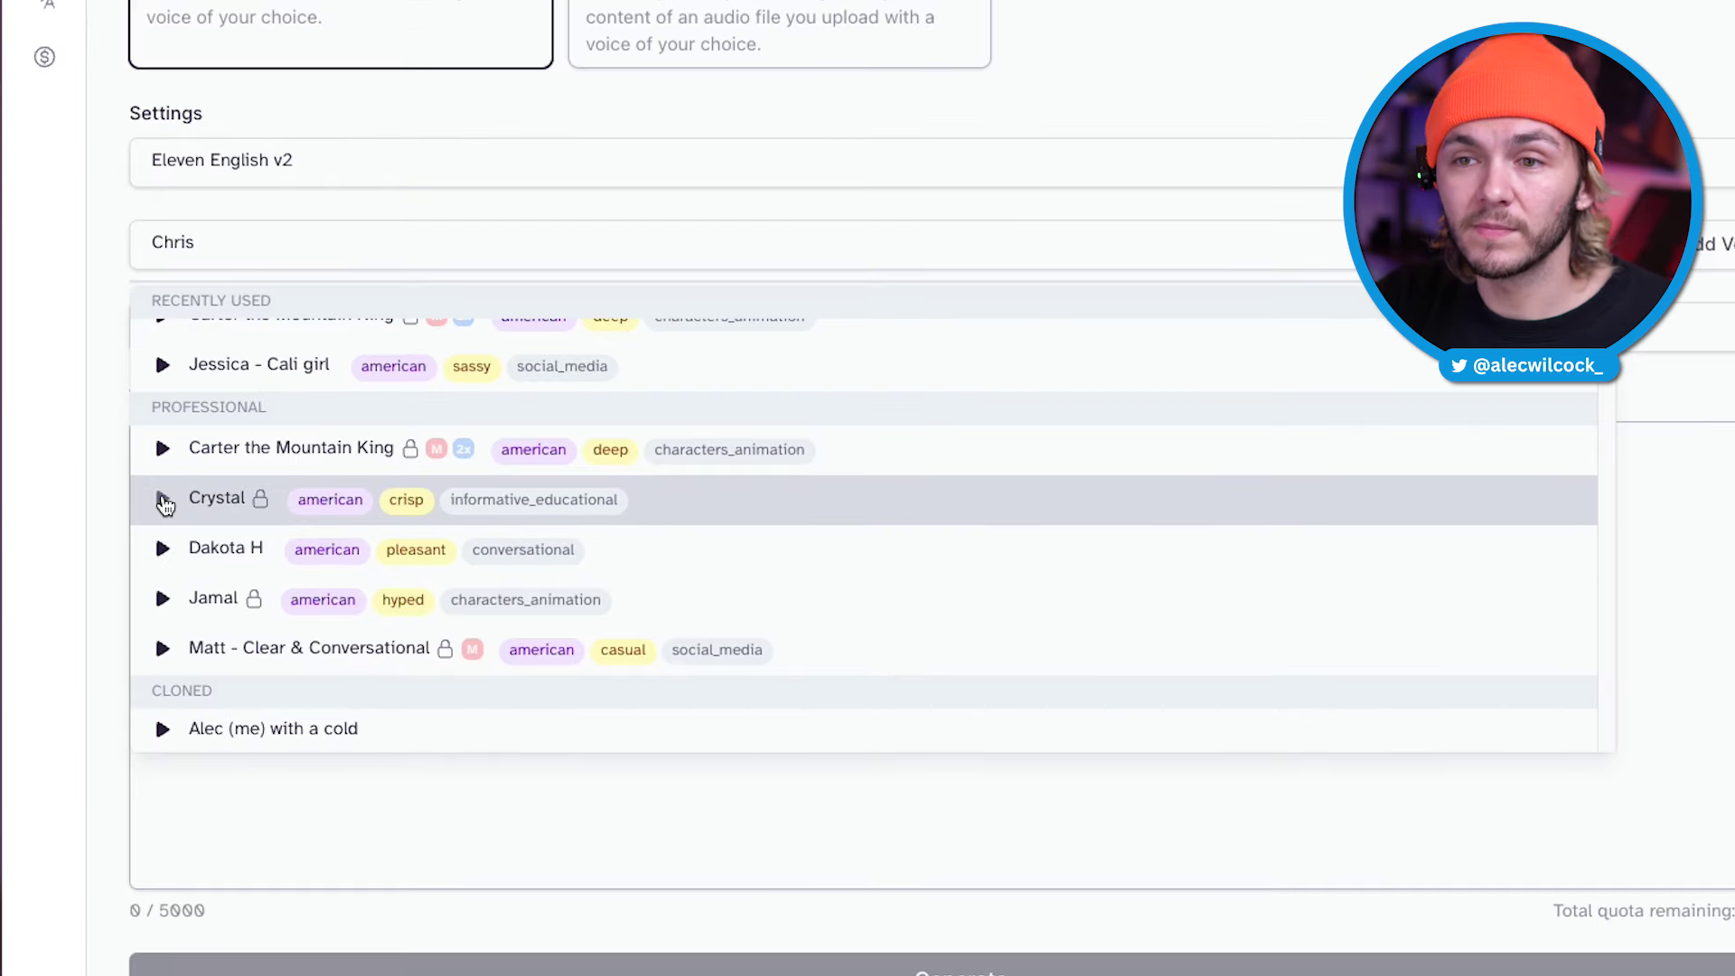
click(163, 501)
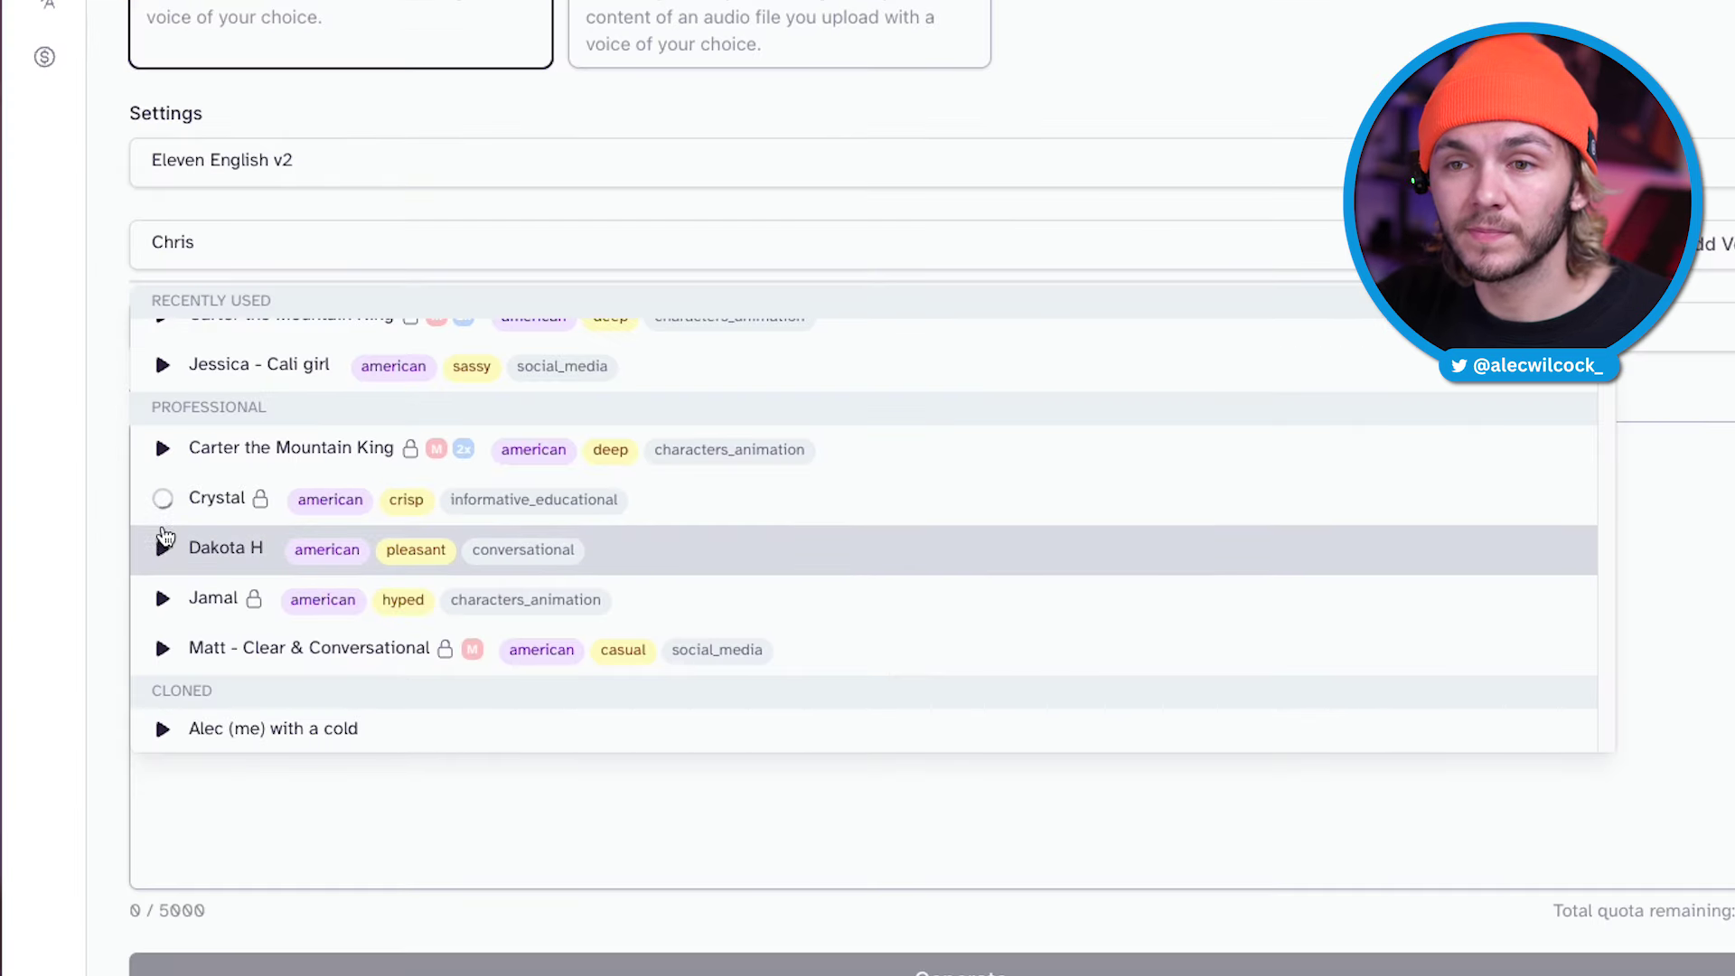
click(162, 599)
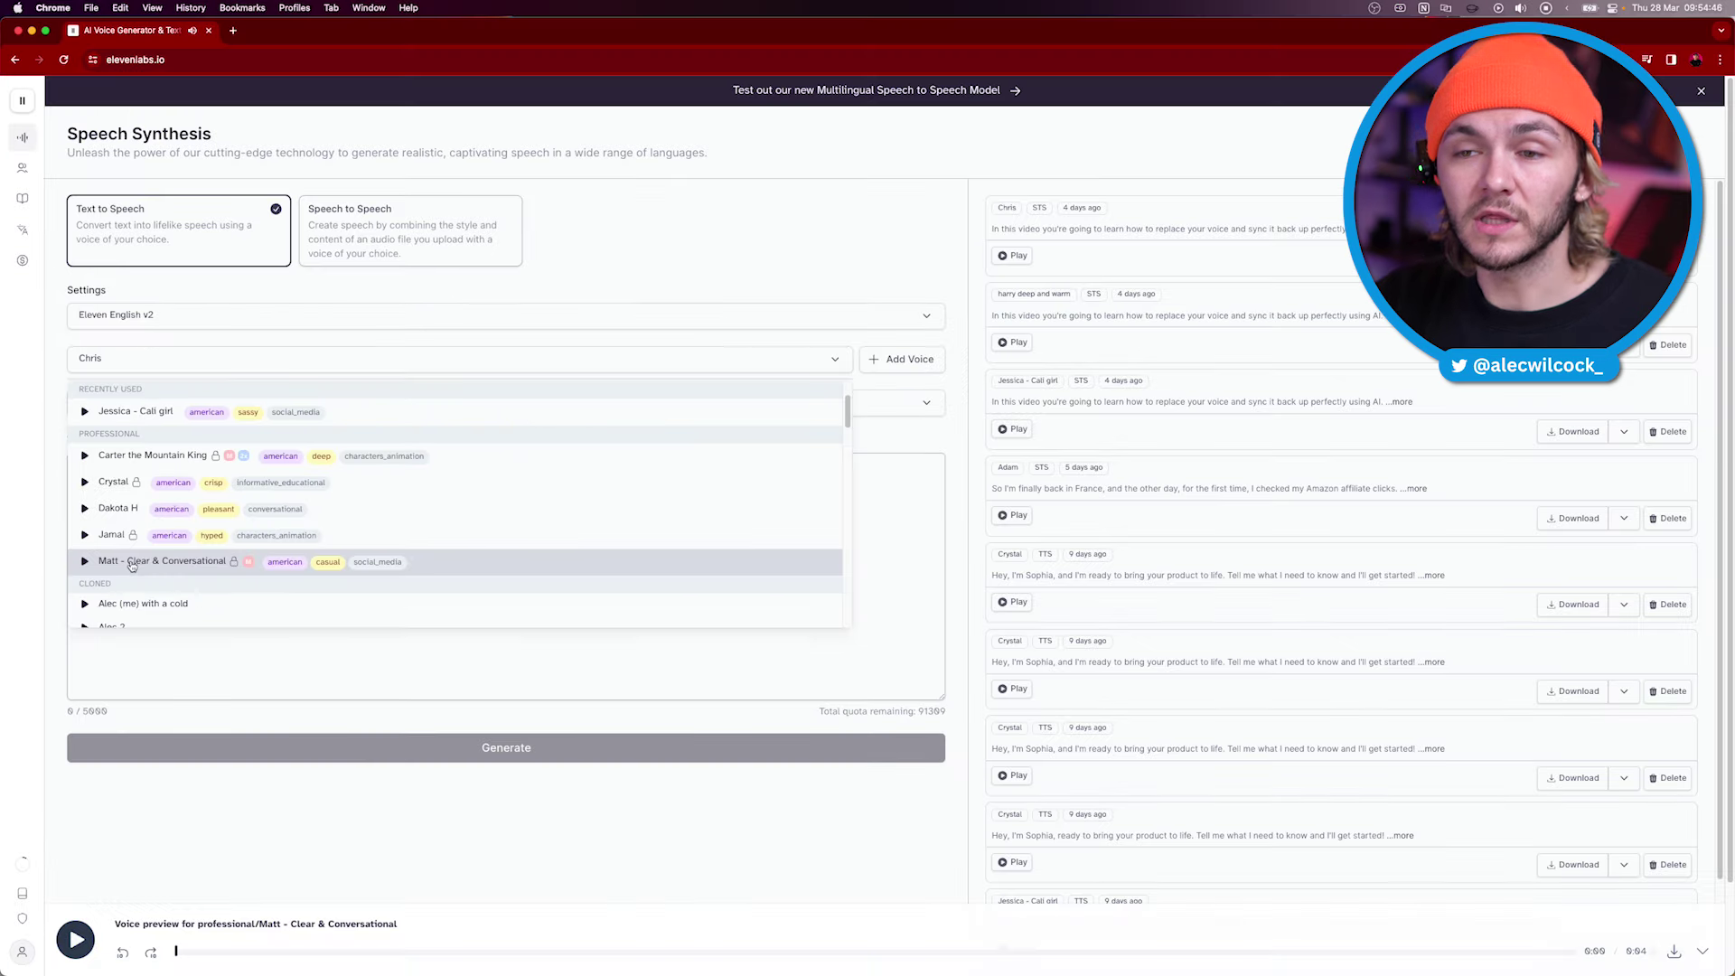
click(248, 648)
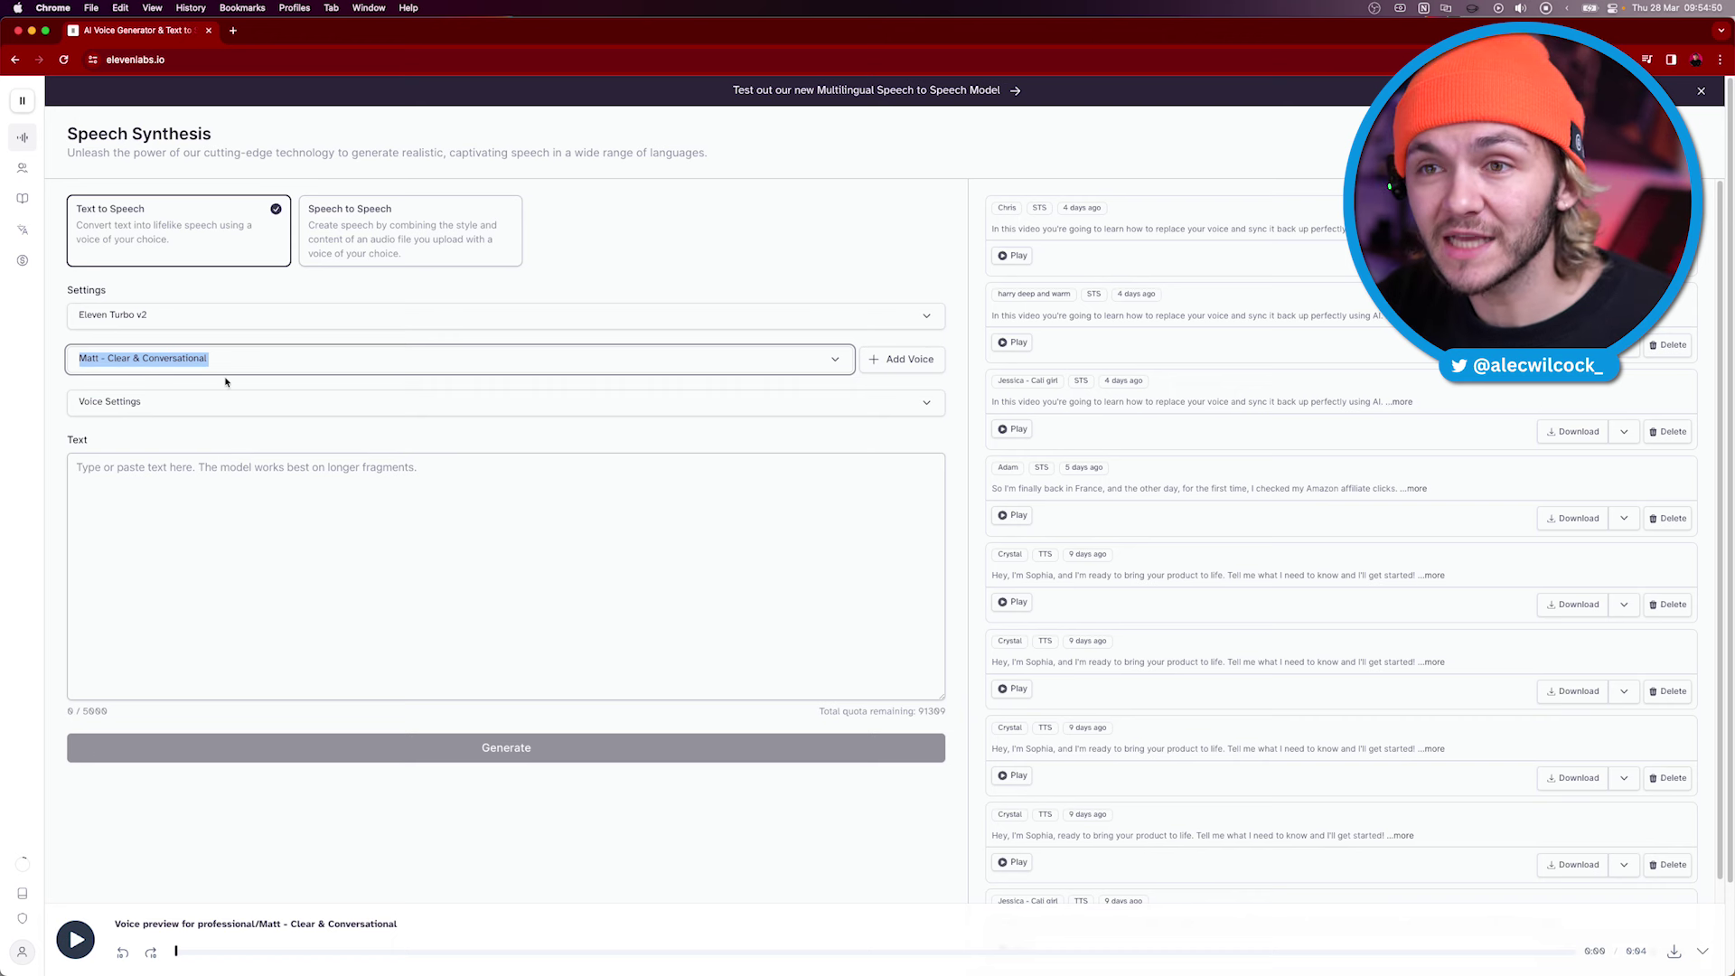
click(371, 485)
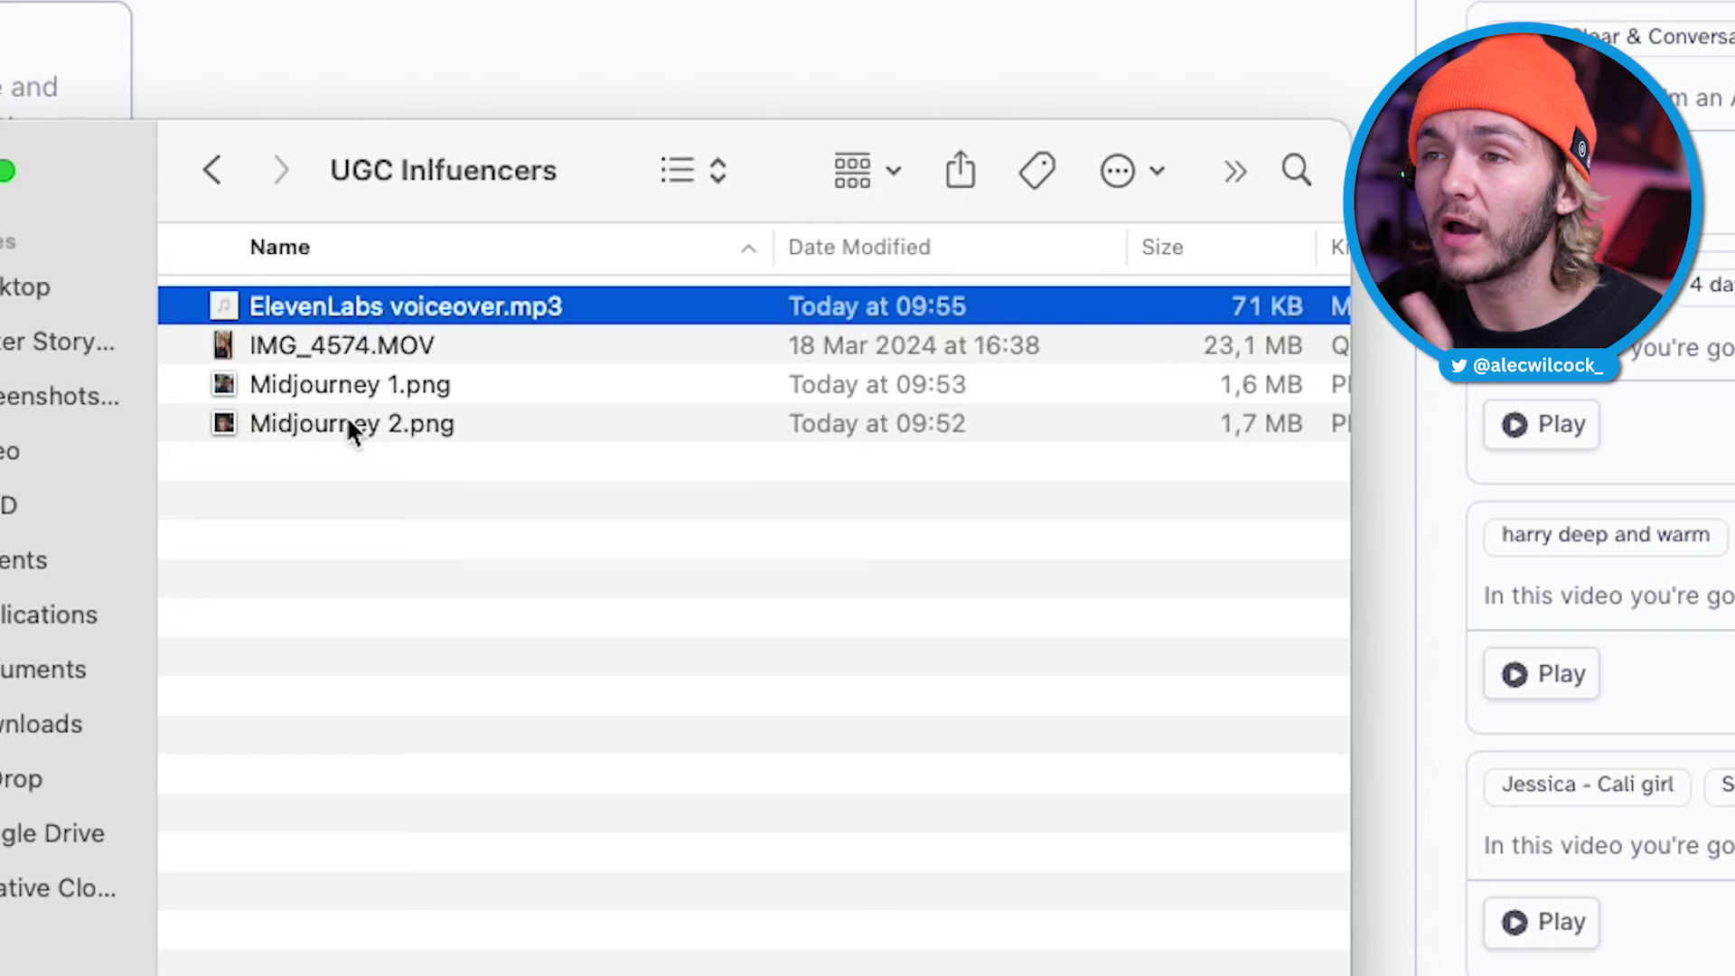
- Select the Midjourney 1 and 2 portraits, then Quick Look the IMG_4574.MOV base selfie video
click(348, 426)
shift+click(336, 392)
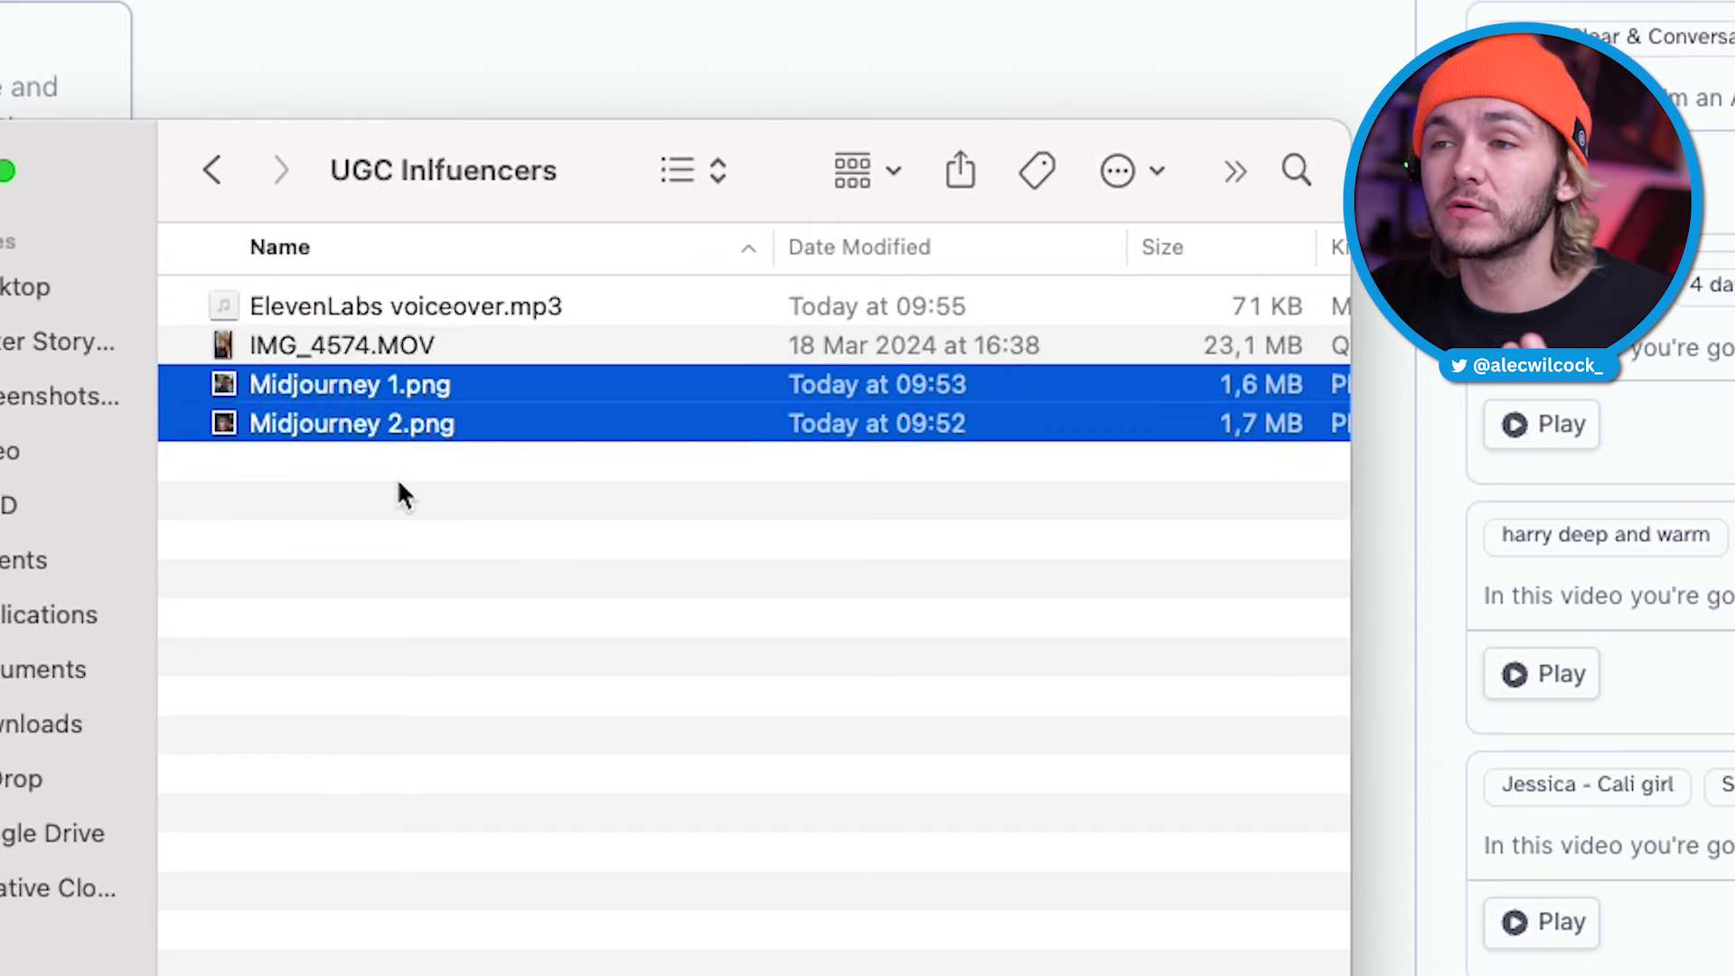
click(397, 488)
click(349, 356)
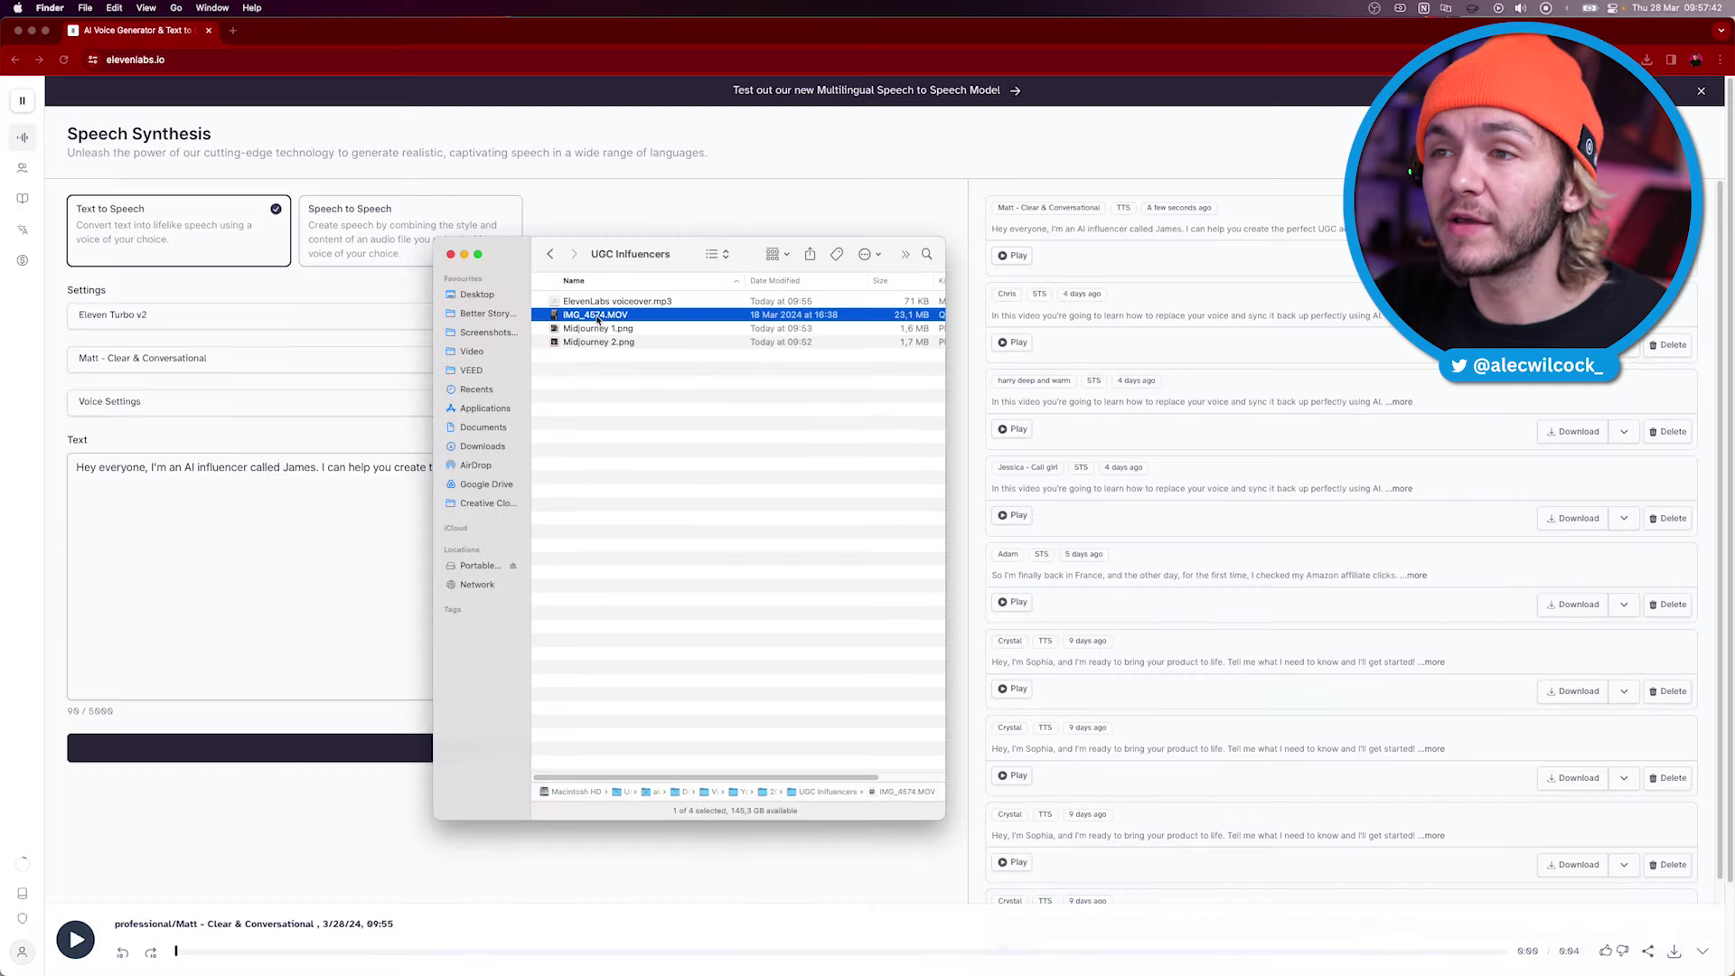
key(space)
key(space)
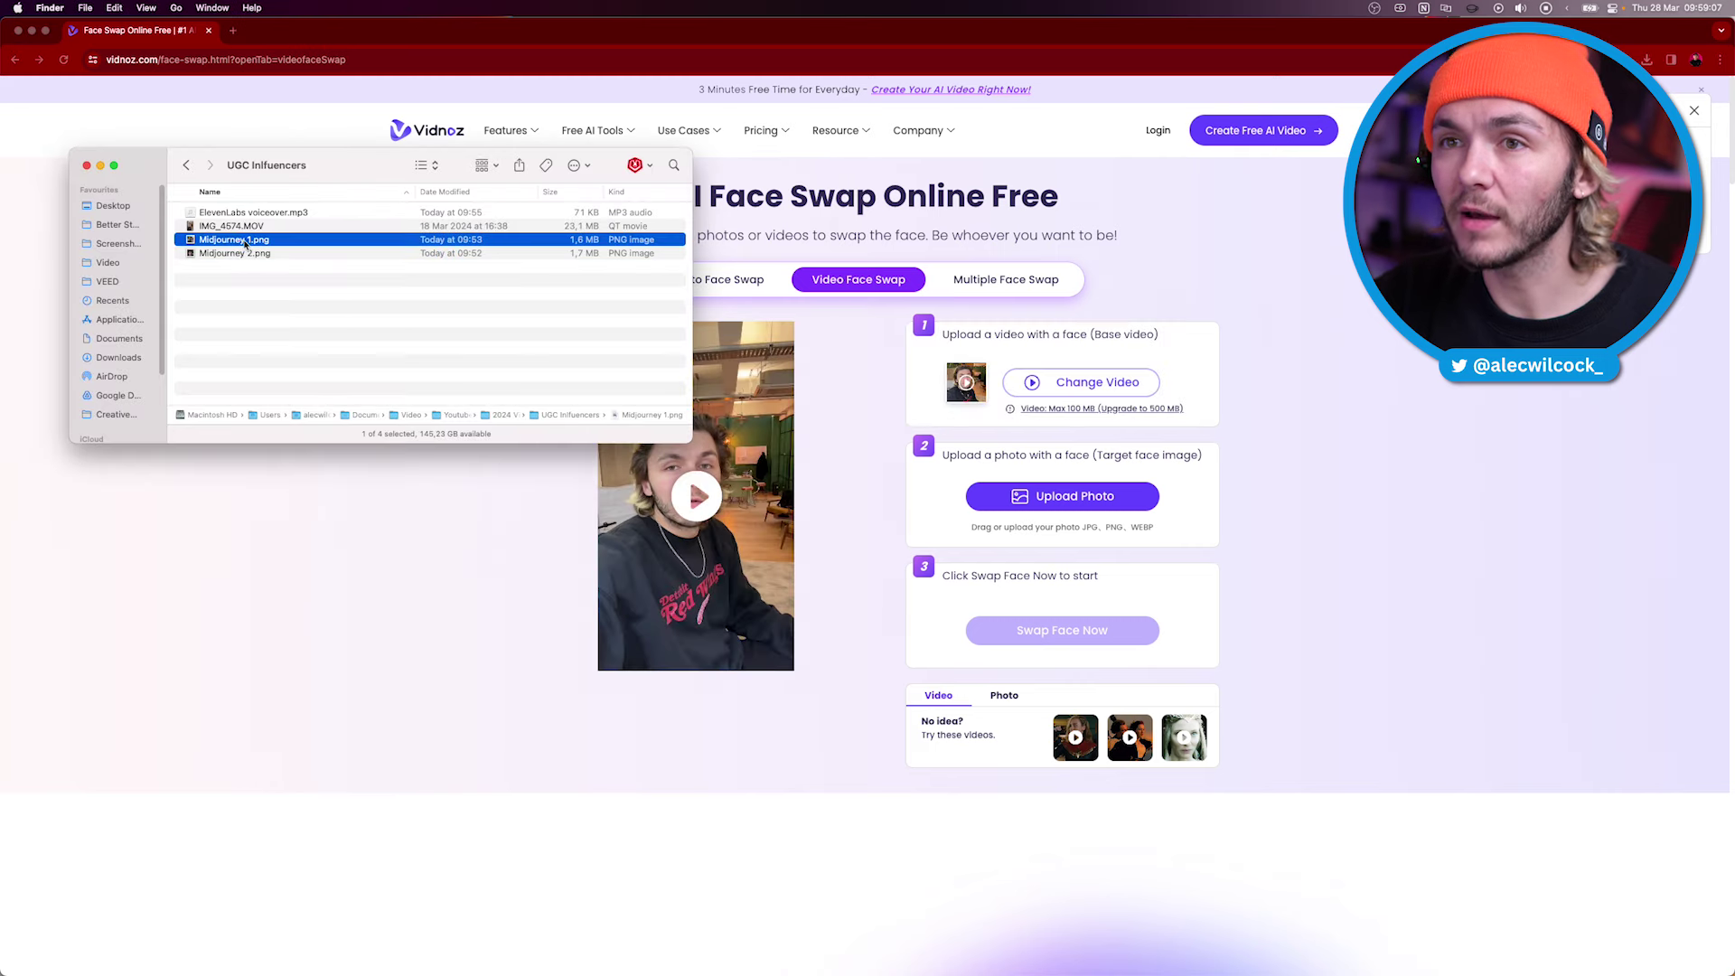
- Quick Look both Midjourney portraits to compare them
key(space)
key(space)
click(250, 254)
key(space)
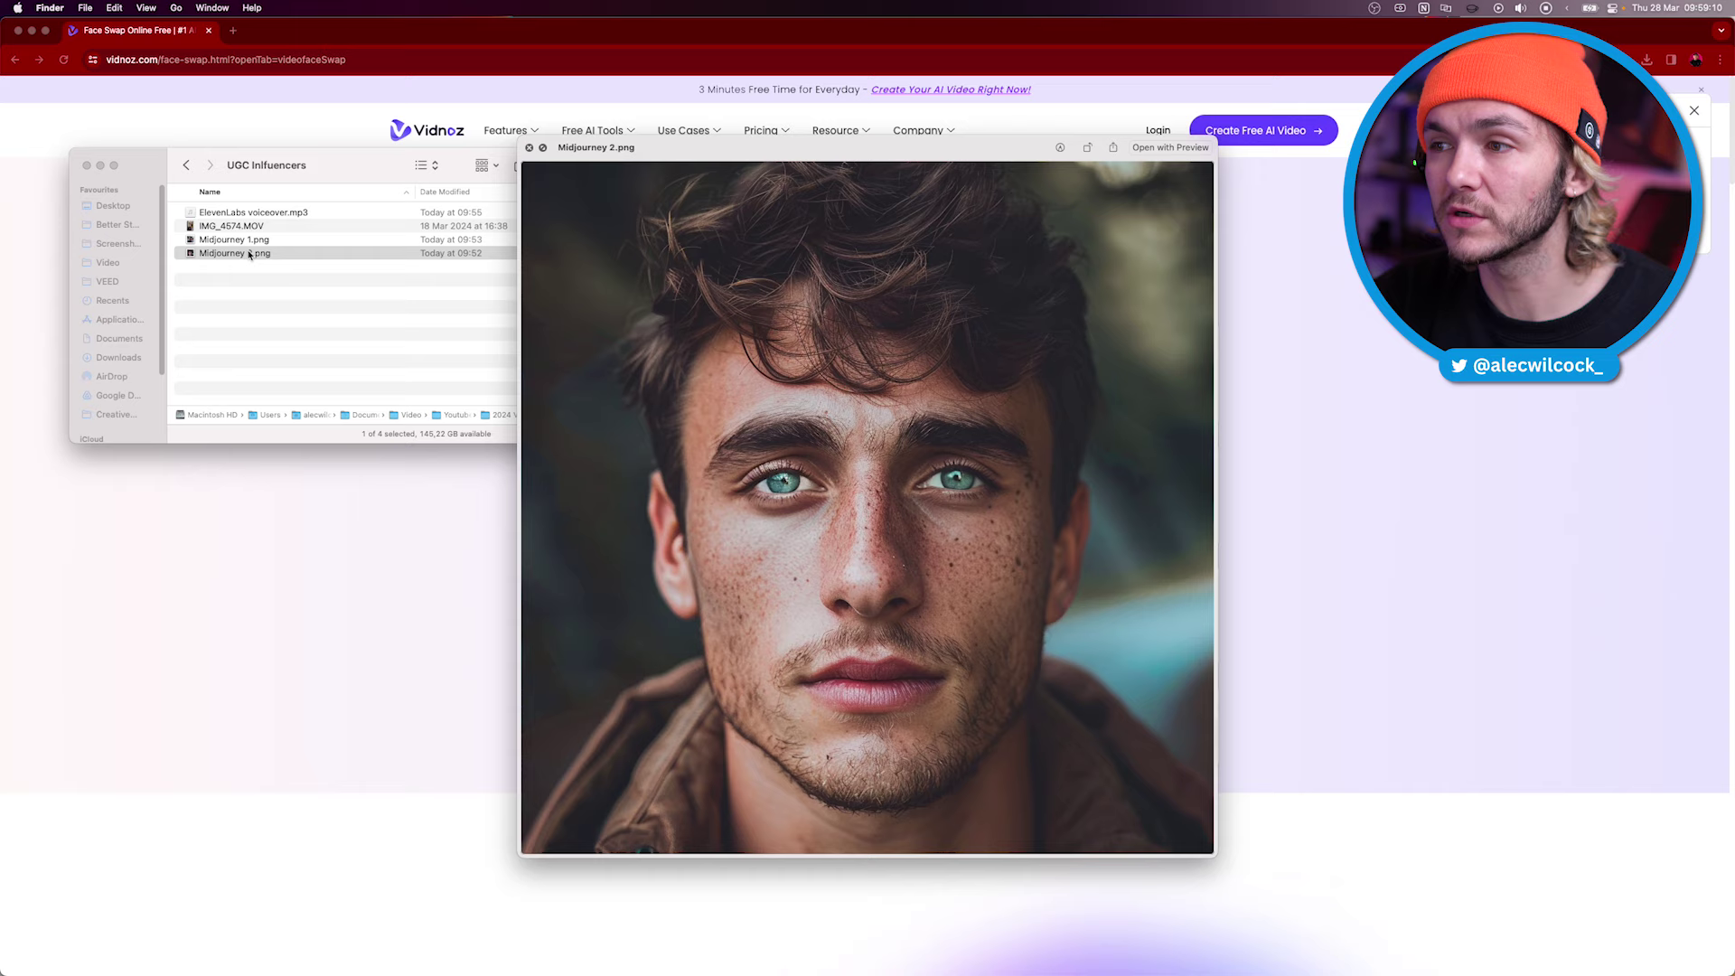
key(space)
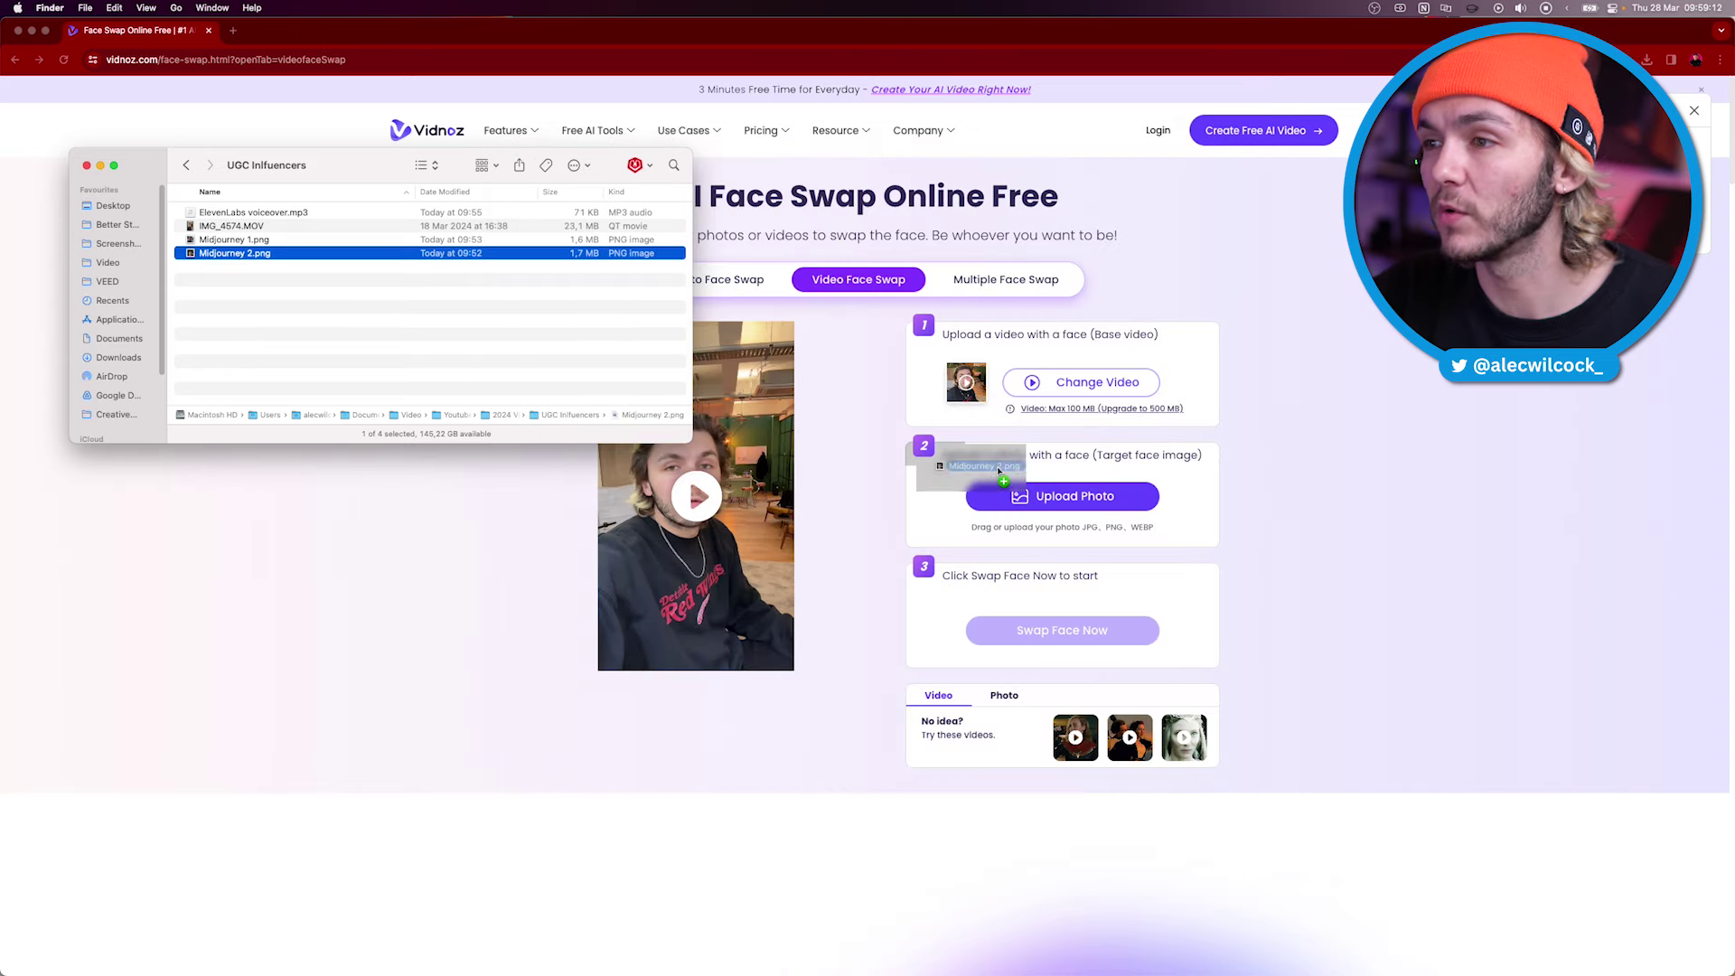
- Set Midjourney 2.png as the target face, run Swap Face Now, and play the result
drag(1123, 502, 1104, 501)
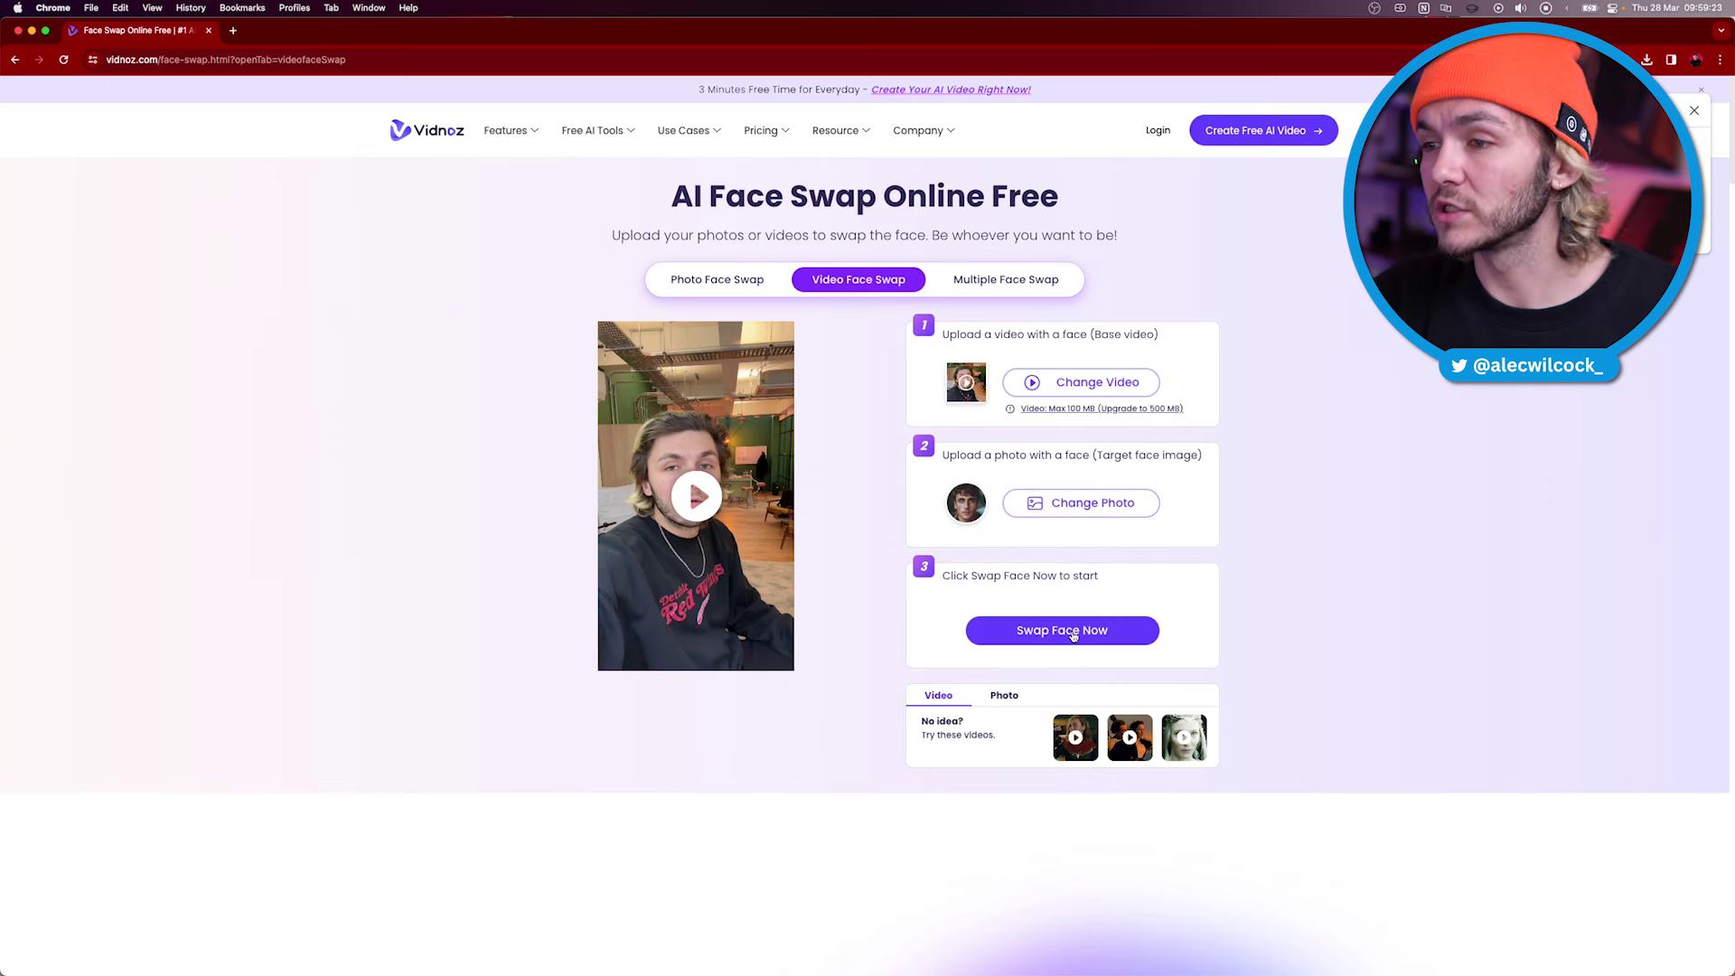
click(1072, 636)
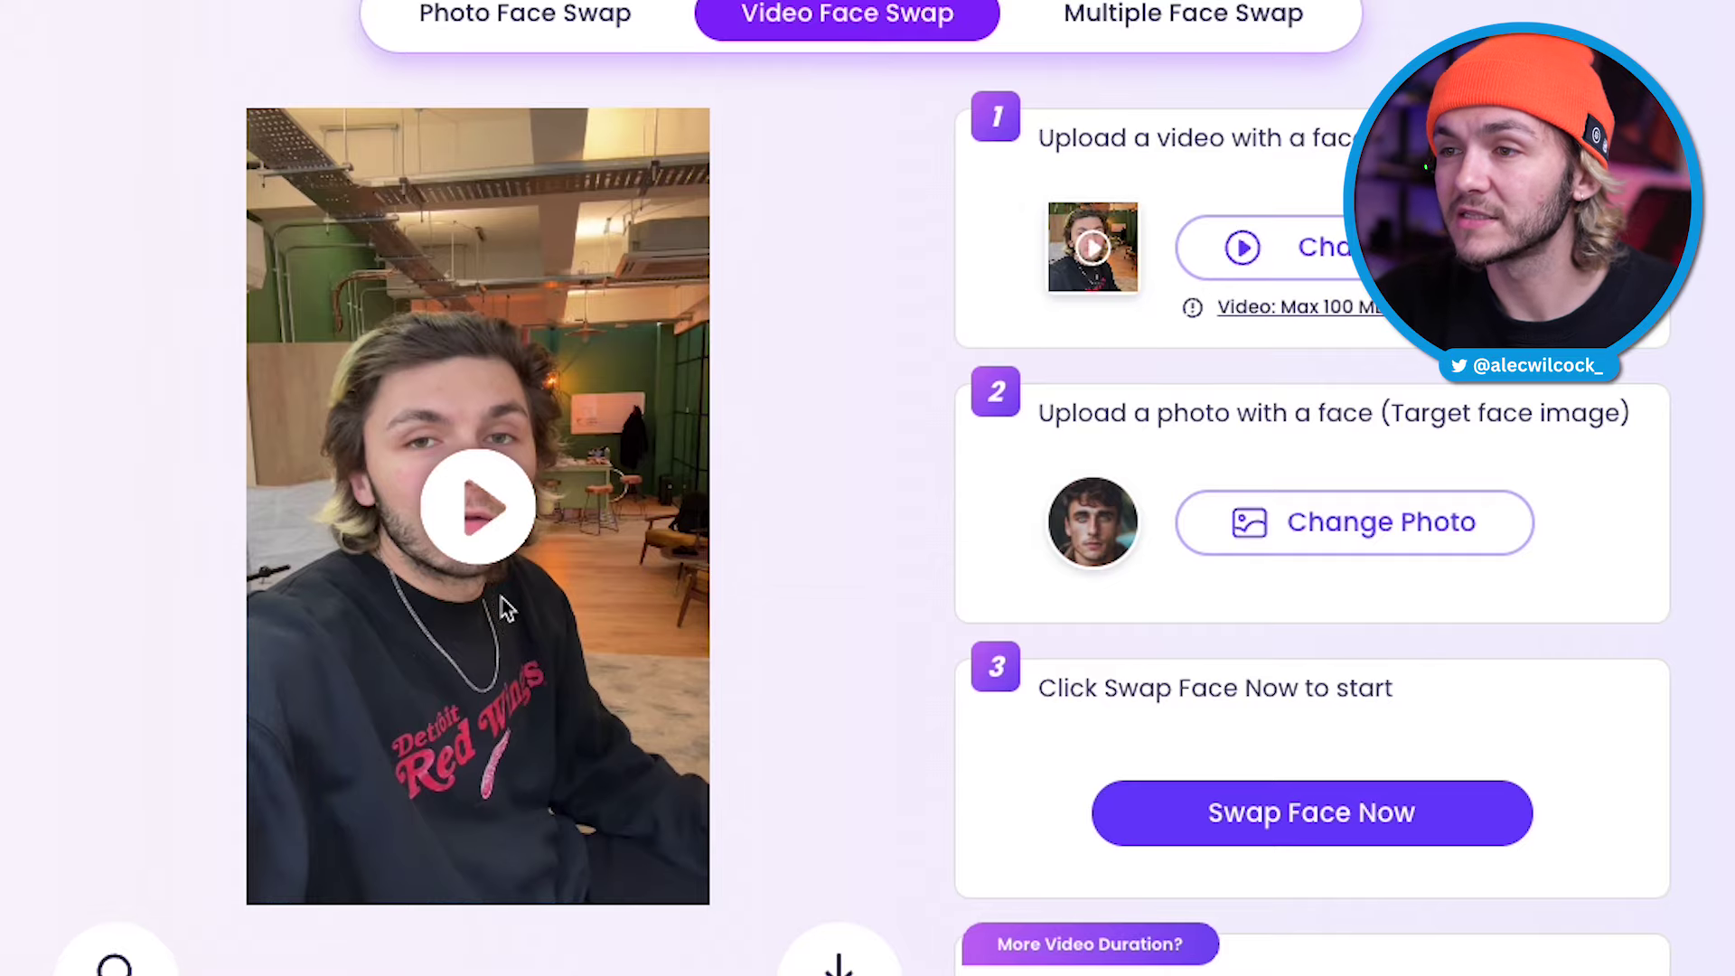
click(479, 508)
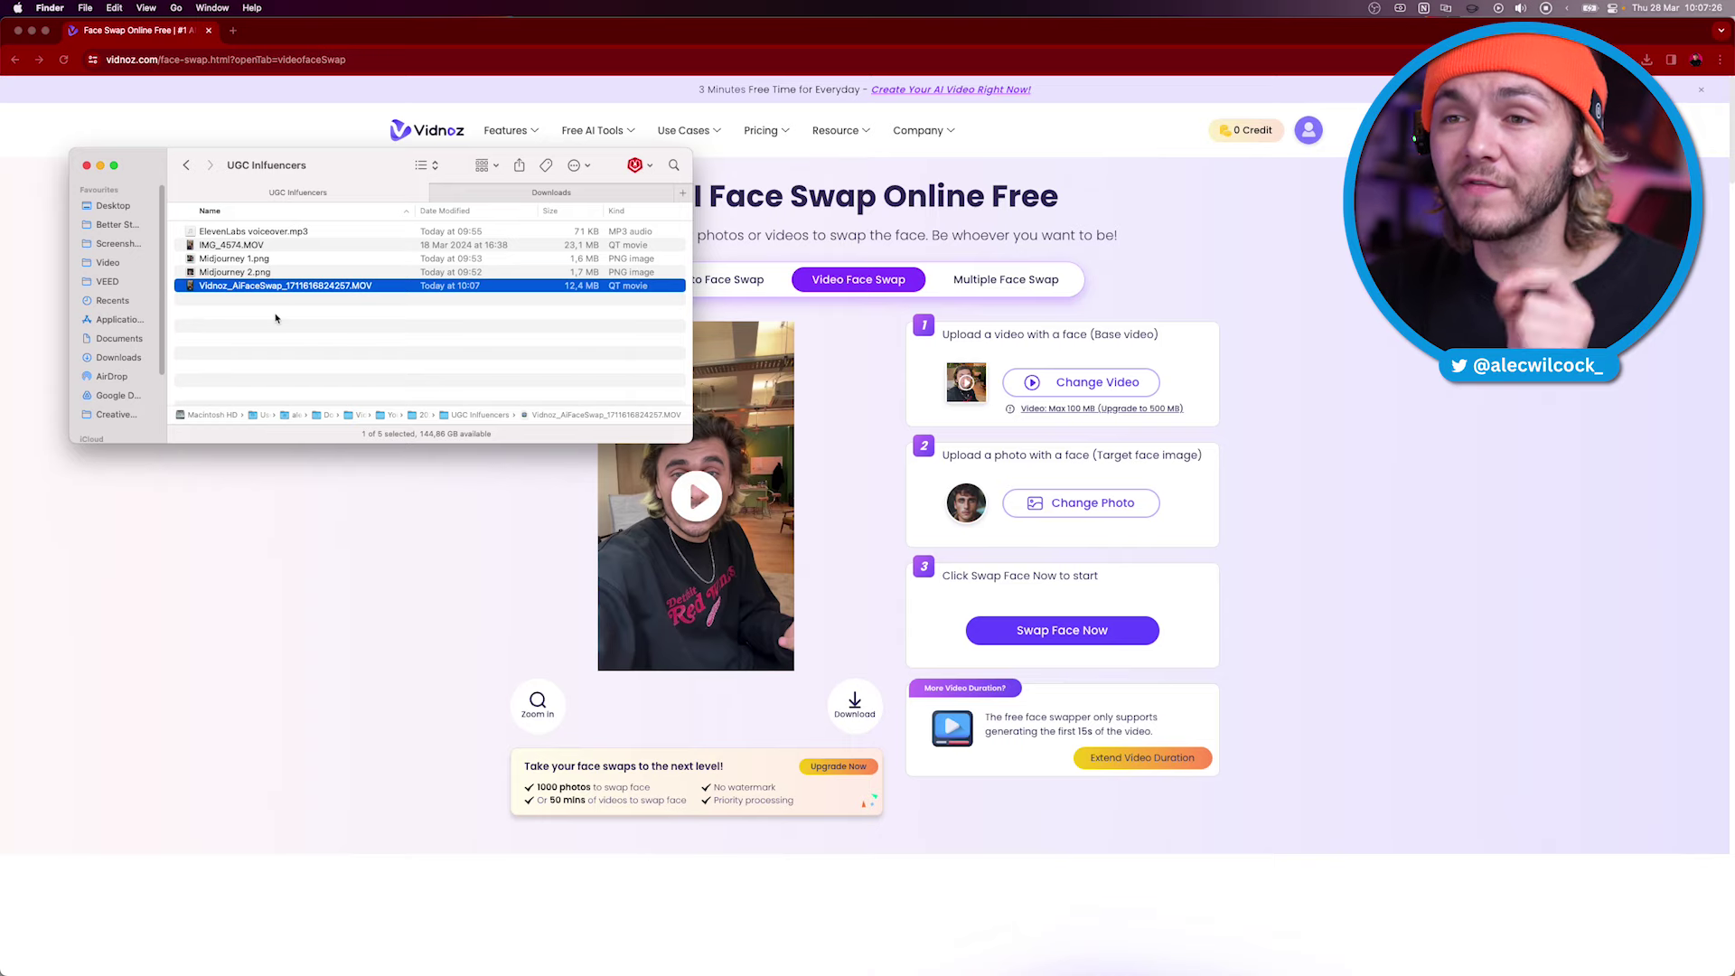
key(space)
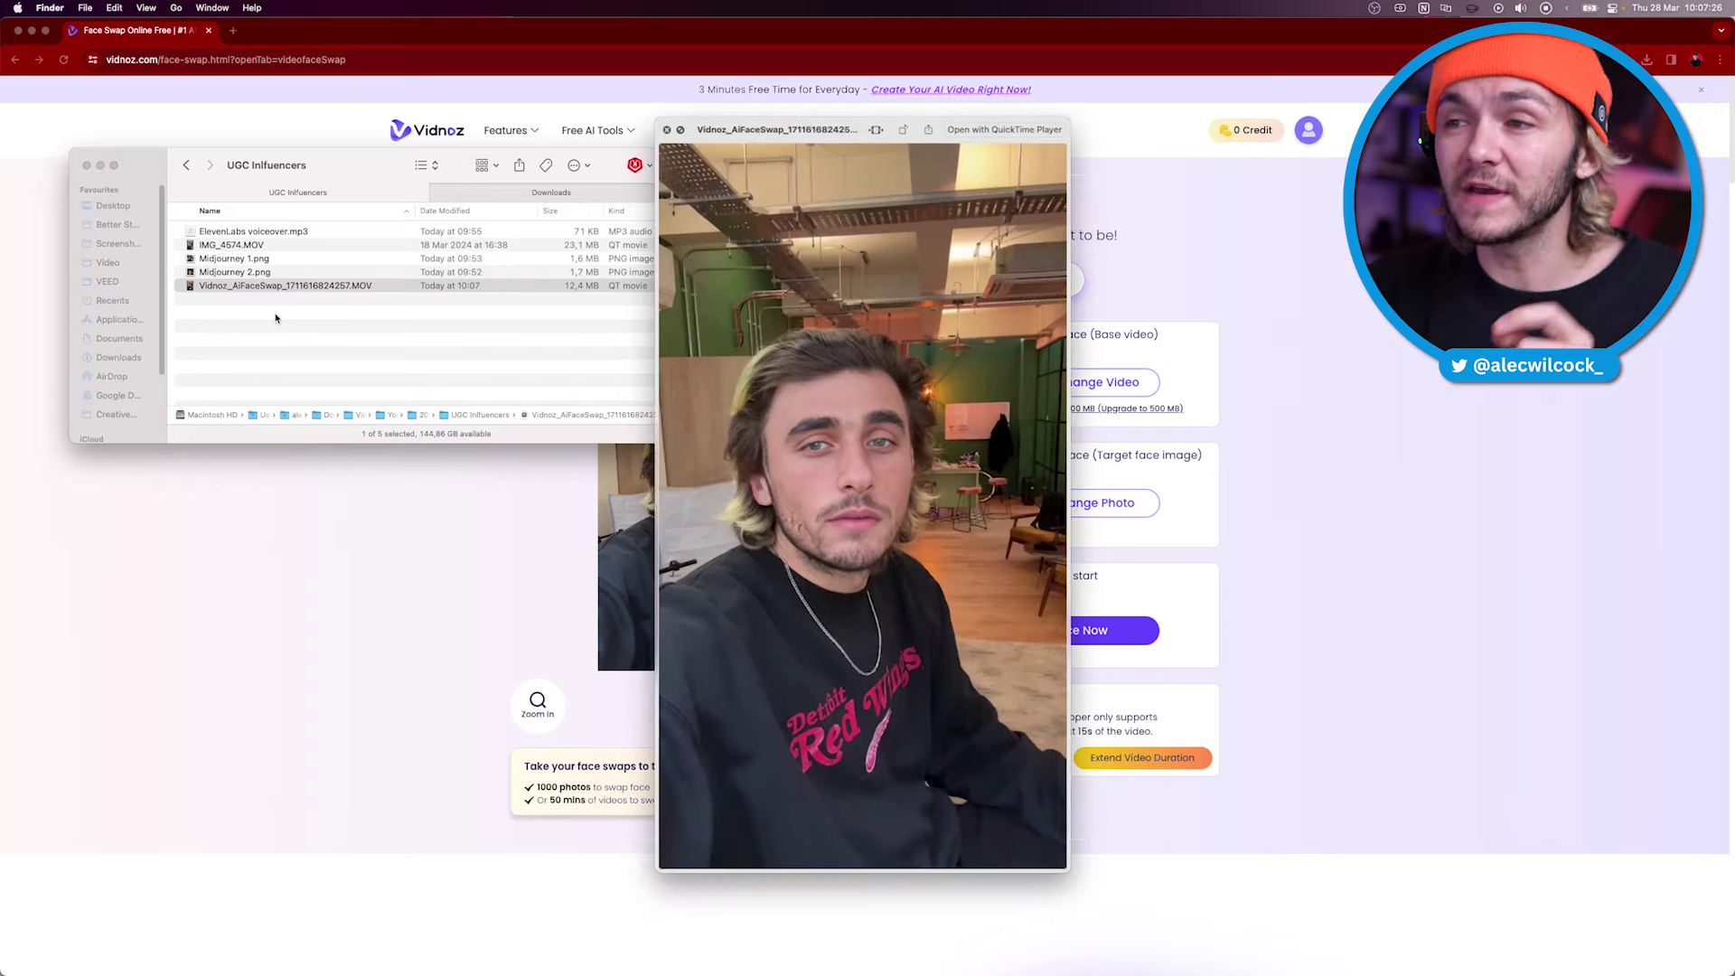
click(708, 860)
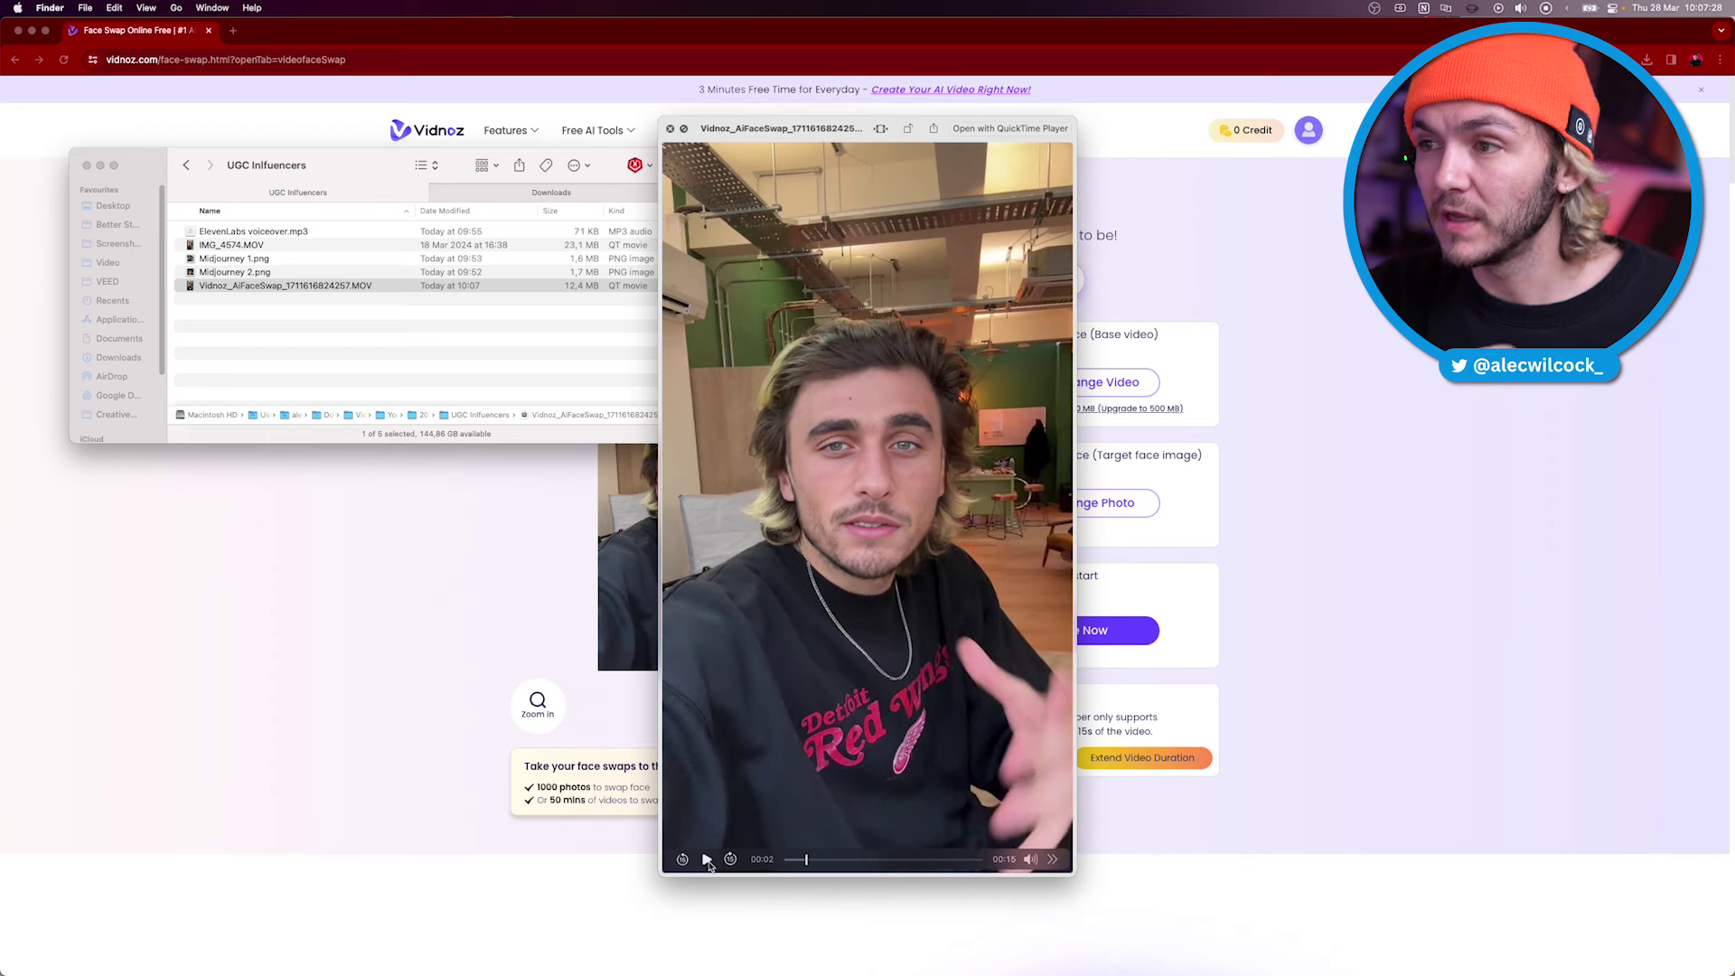
click(242, 237)
click(247, 235)
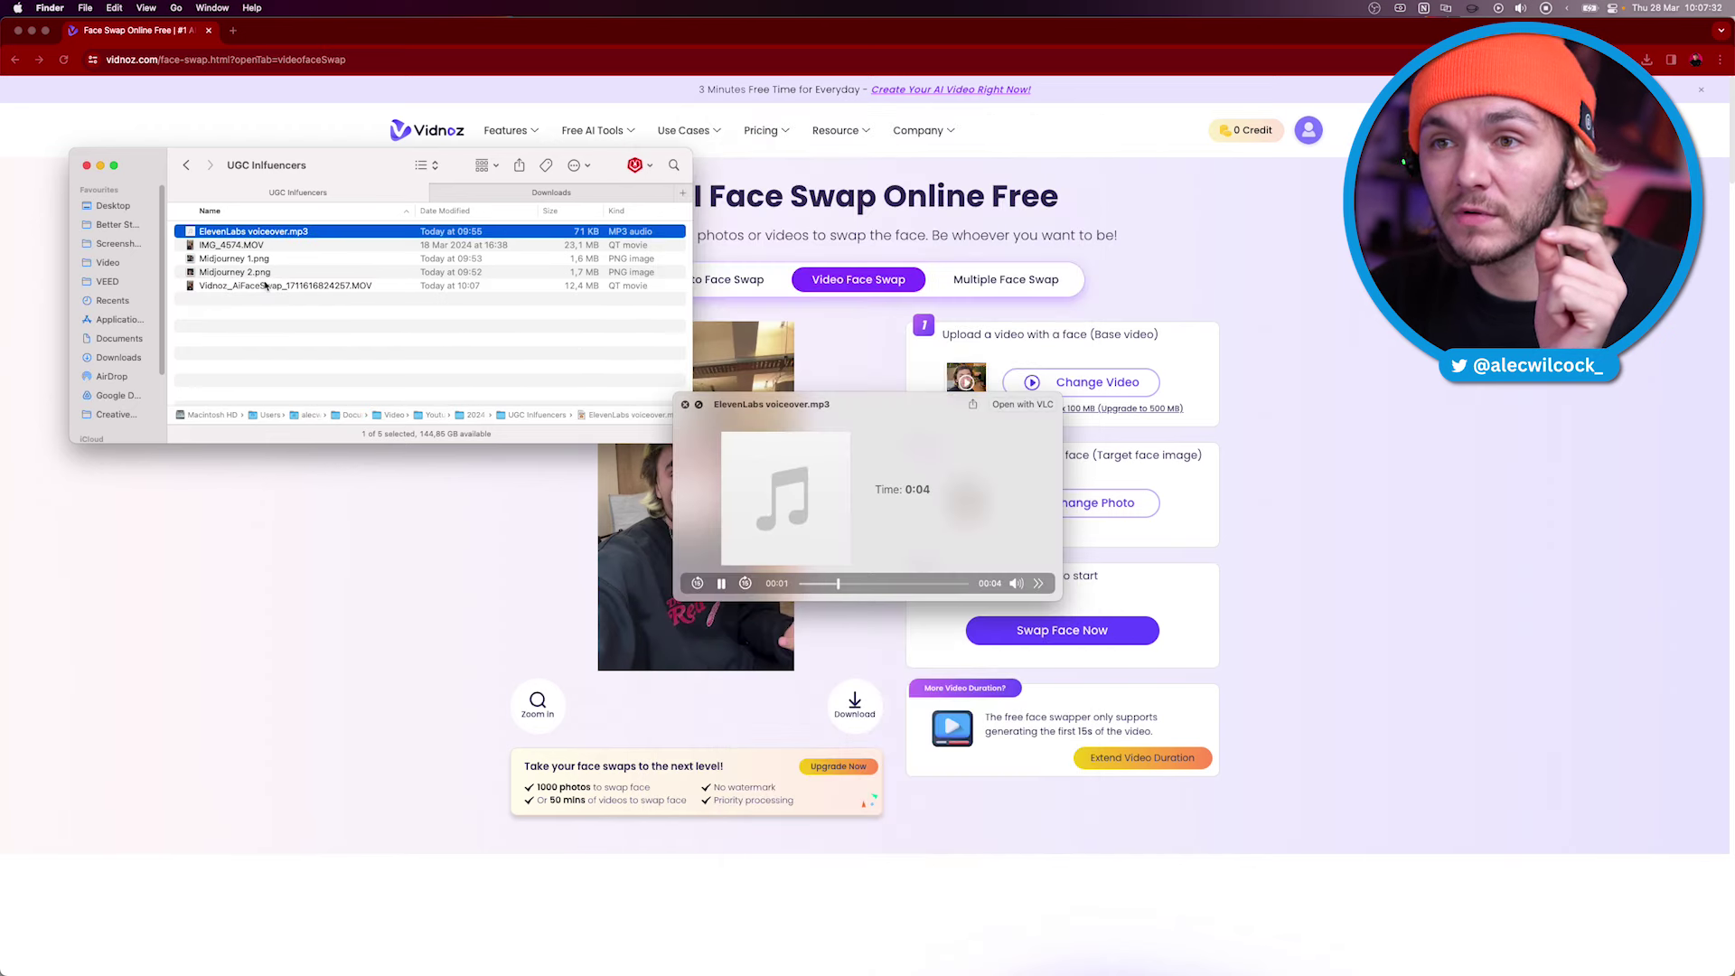
click(265, 285)
key(space)
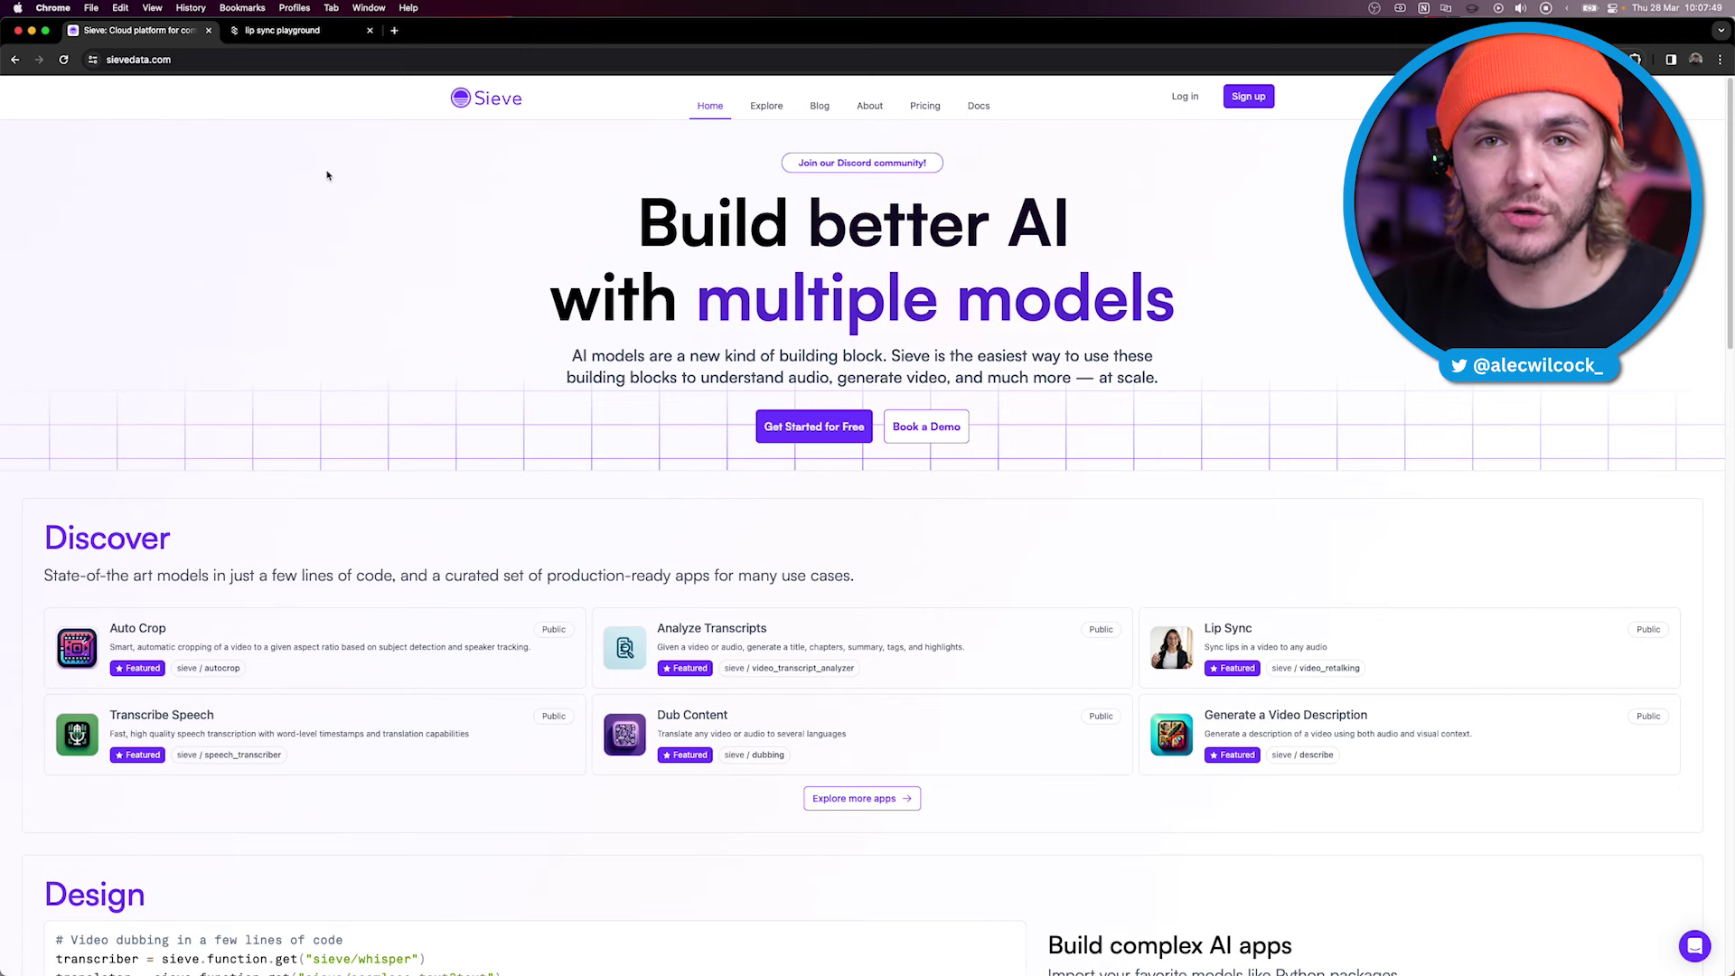
- Go from the Sieve homepage's Explore page to the video_retalking Lip Sync function
click(308, 36)
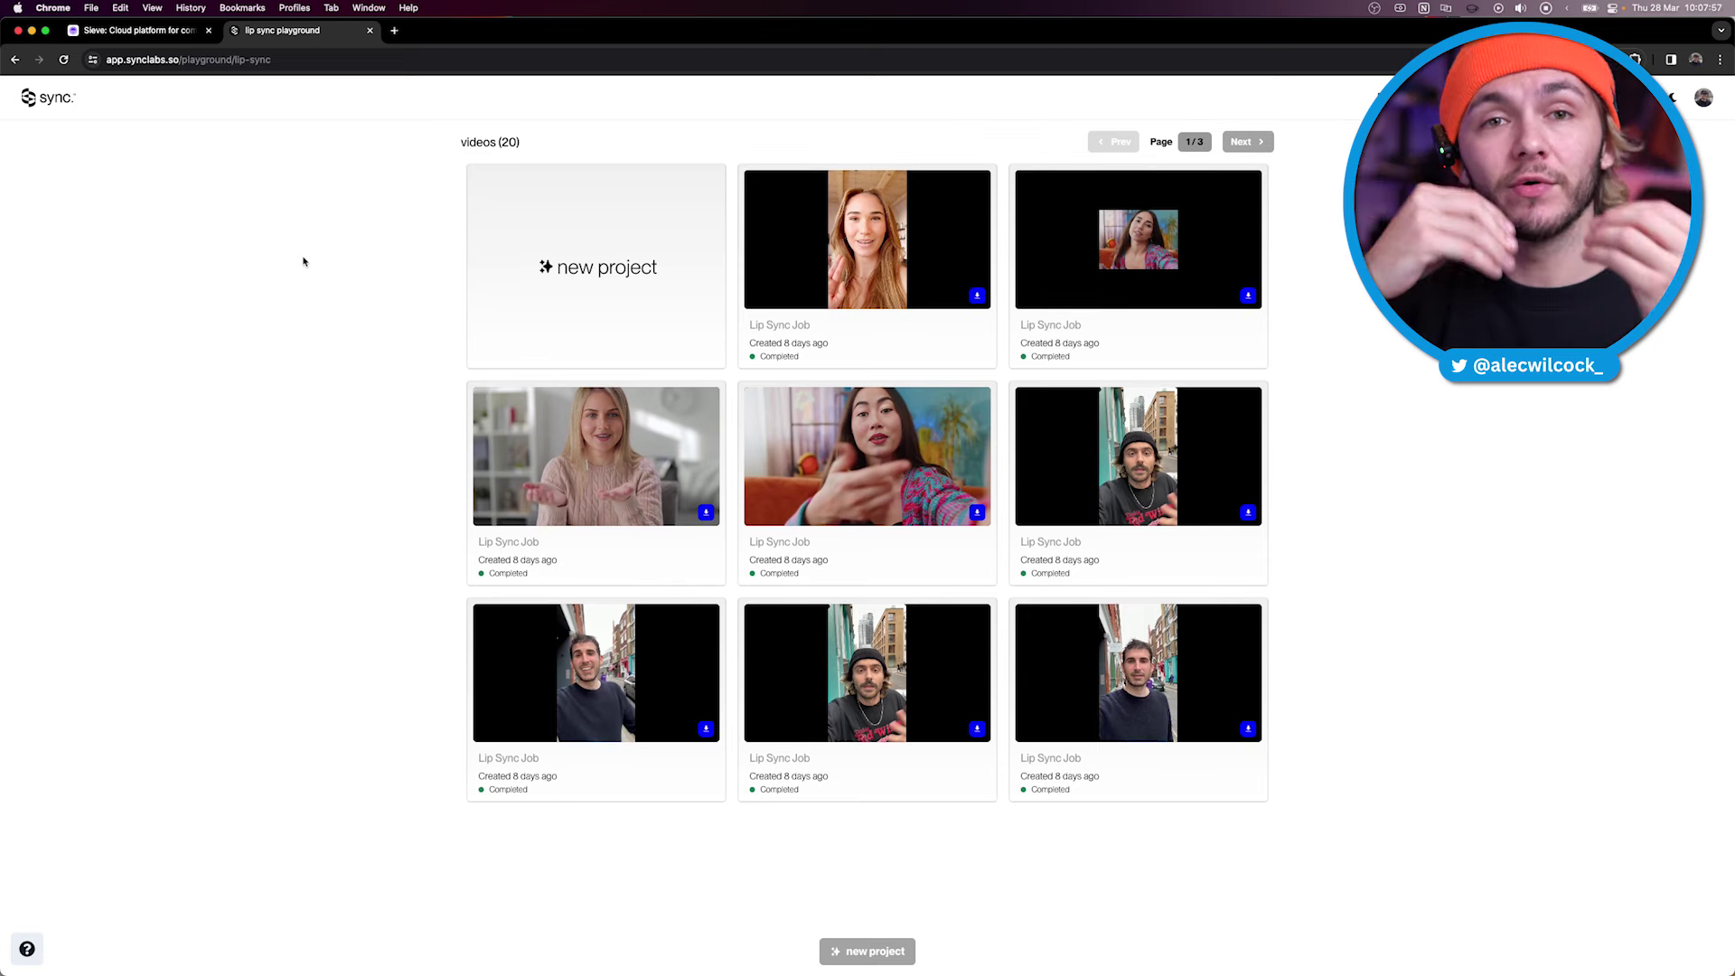
key(ctrl+shift+Tab)
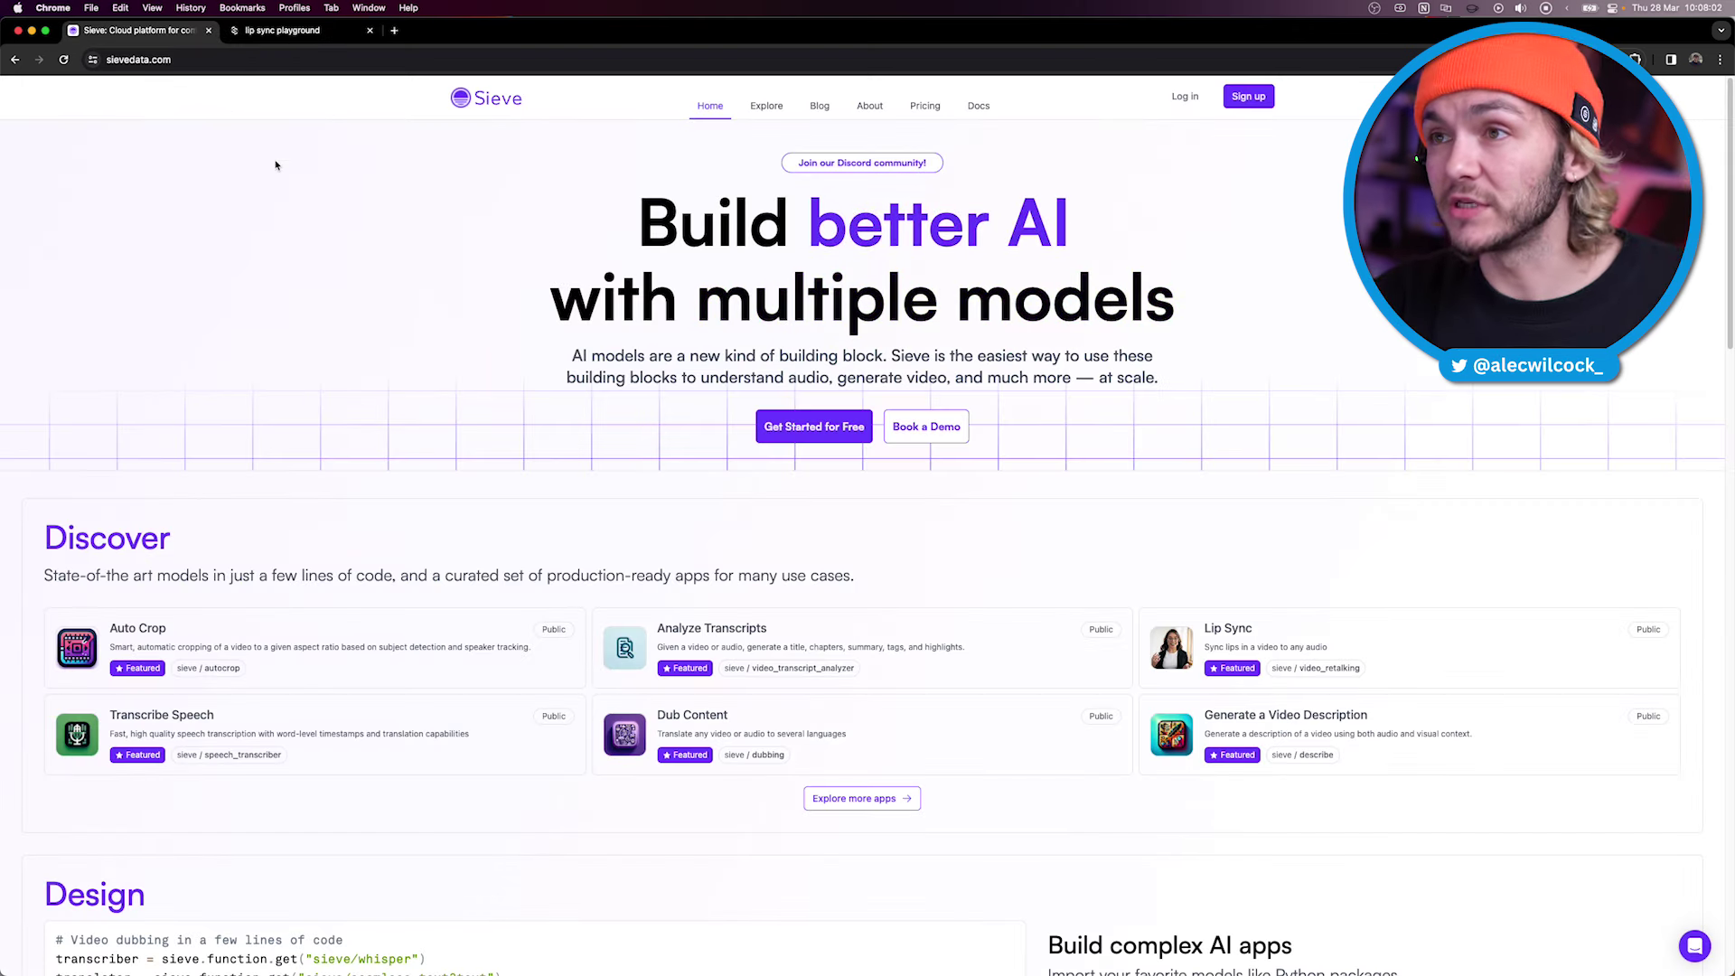
click(771, 110)
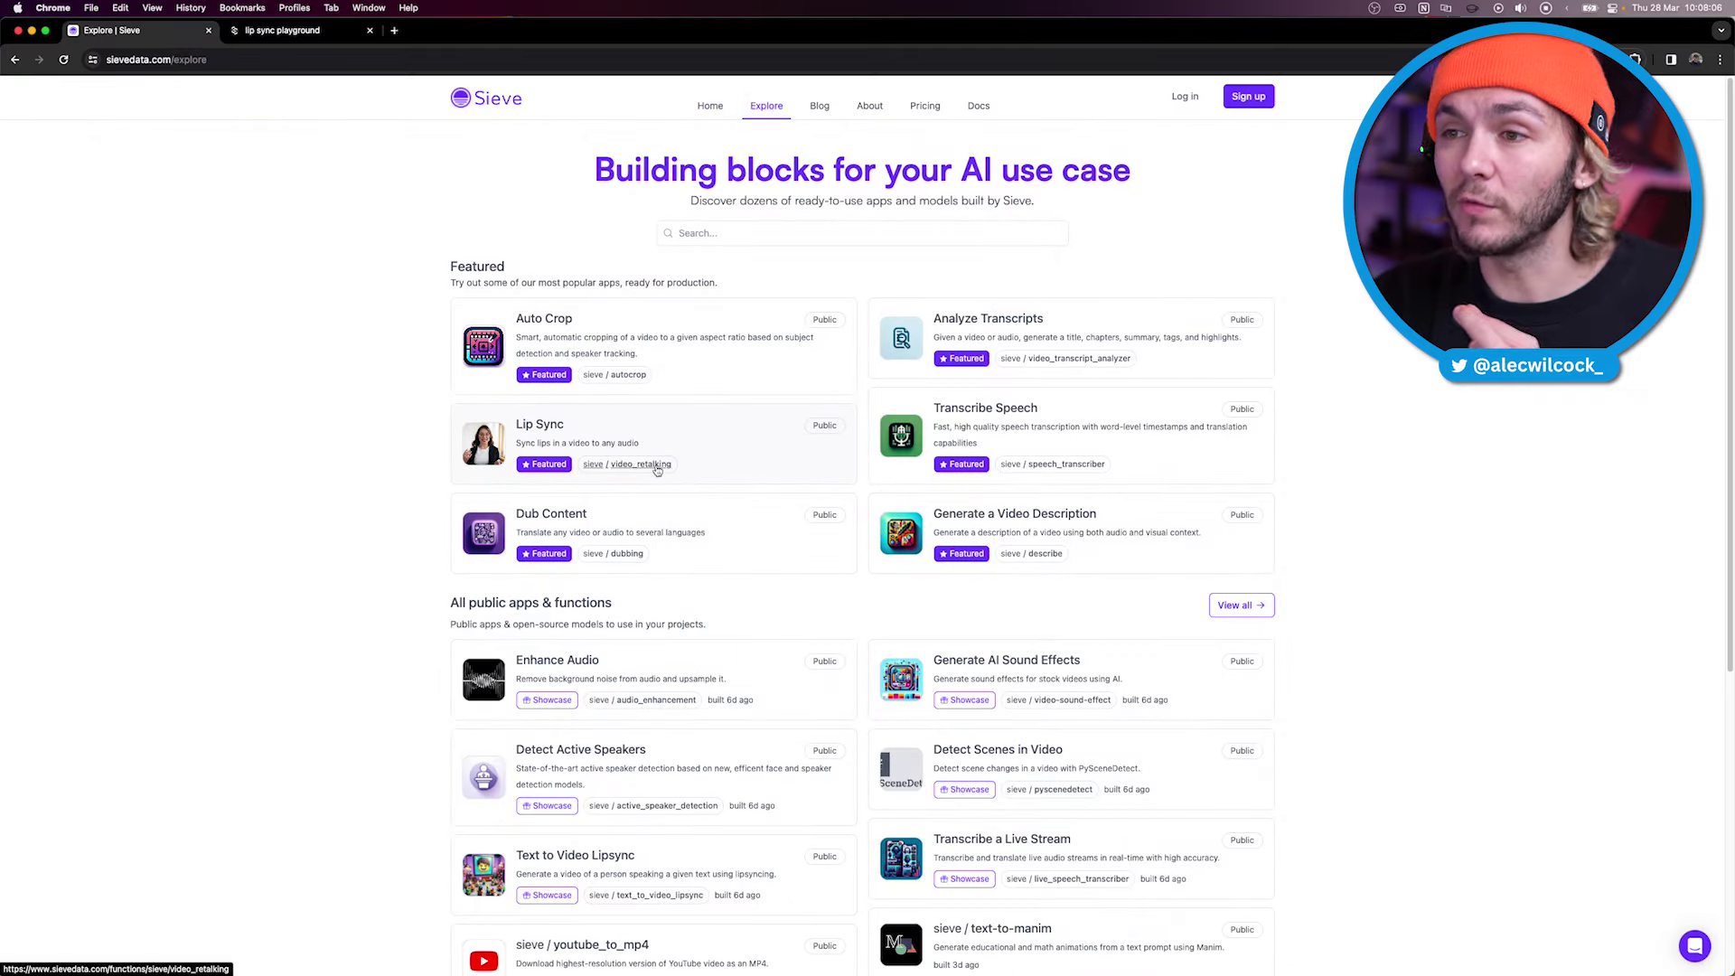
click(565, 435)
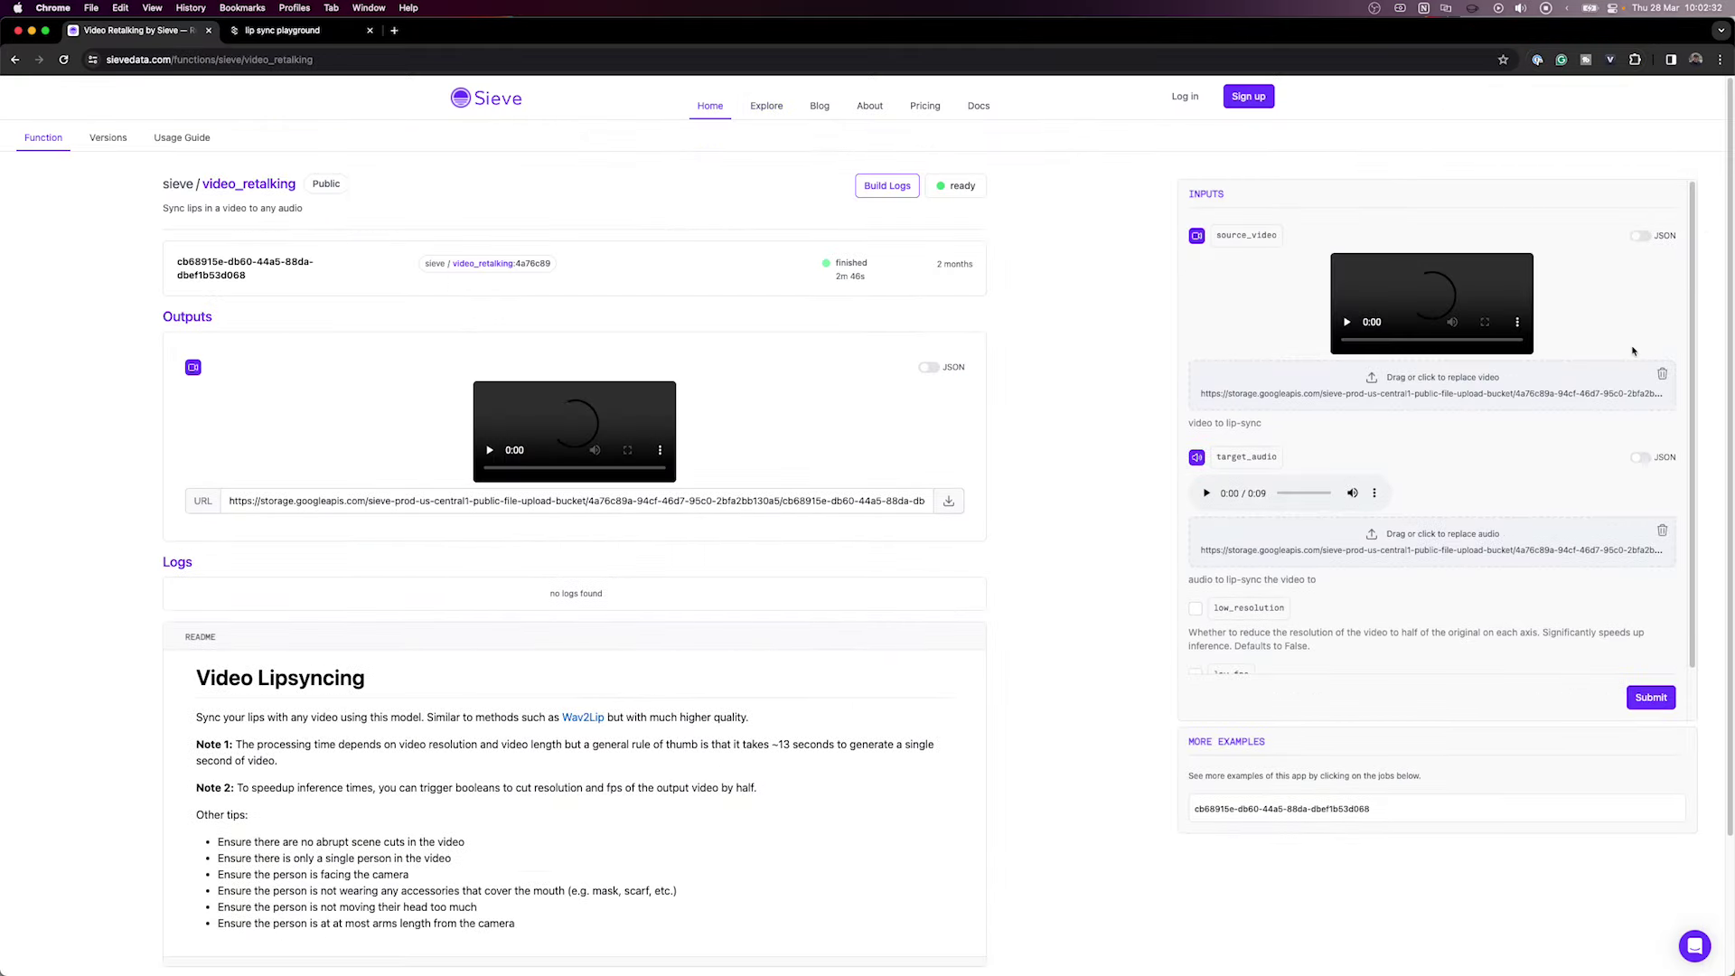
- Replace the sample inputs with the face-swapped video and voiceover.mp3, and submit the retalking job
click(1662, 374)
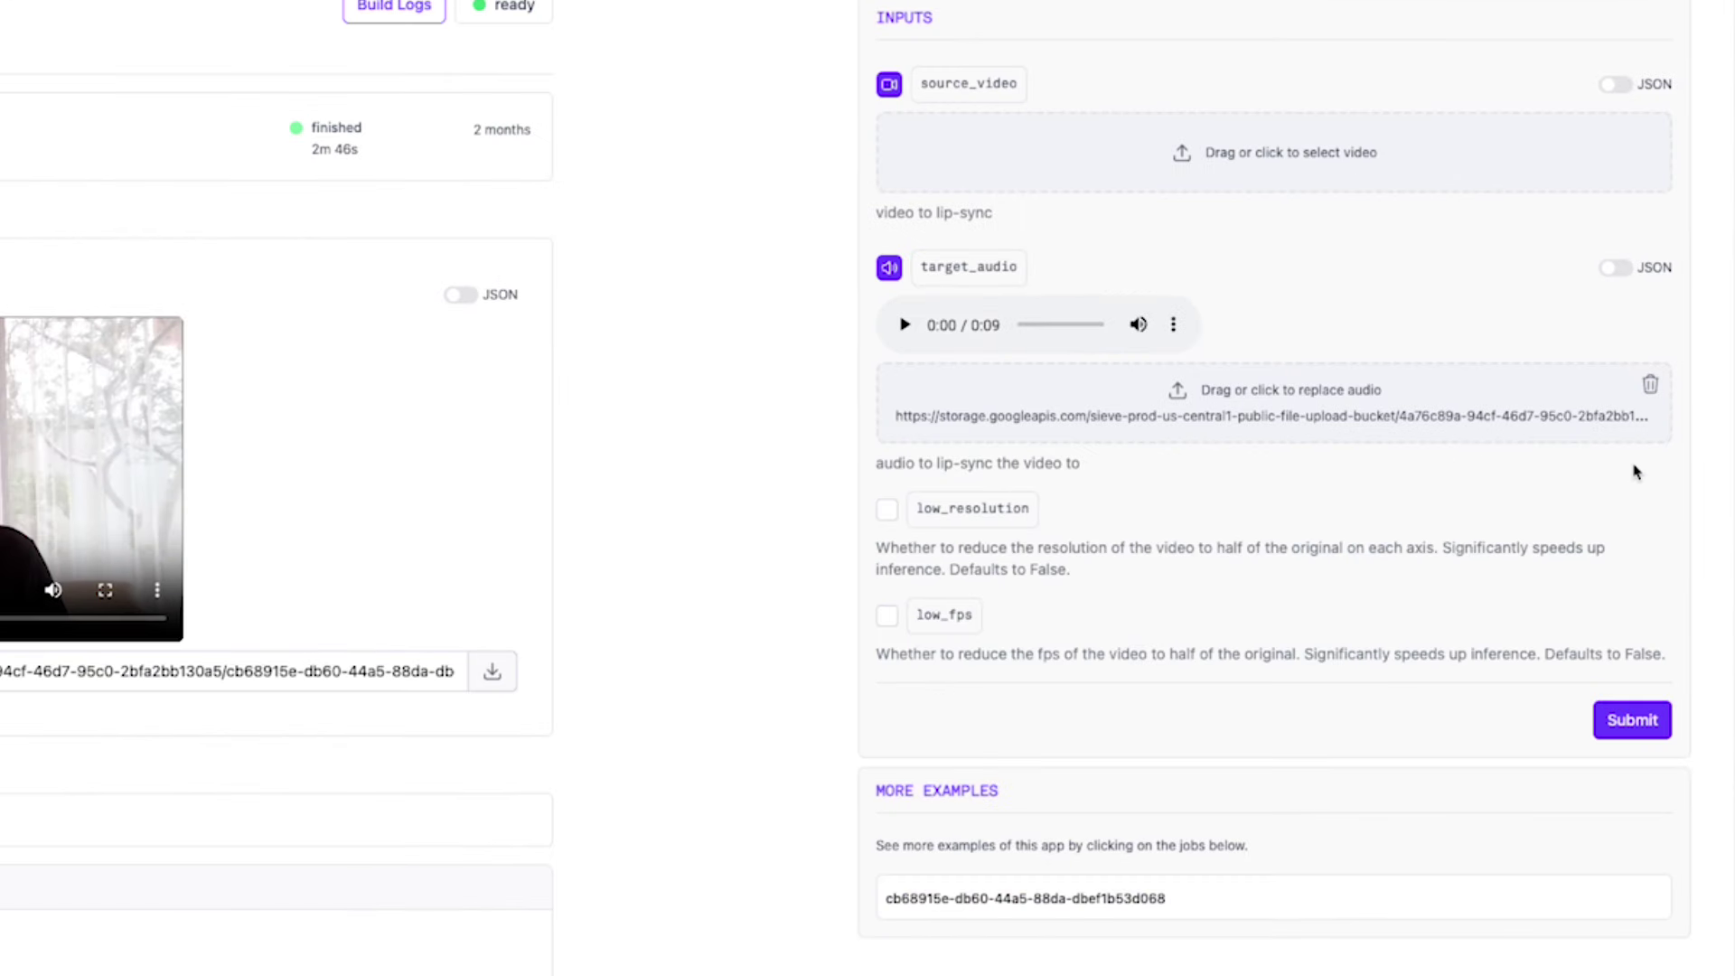
click(1649, 388)
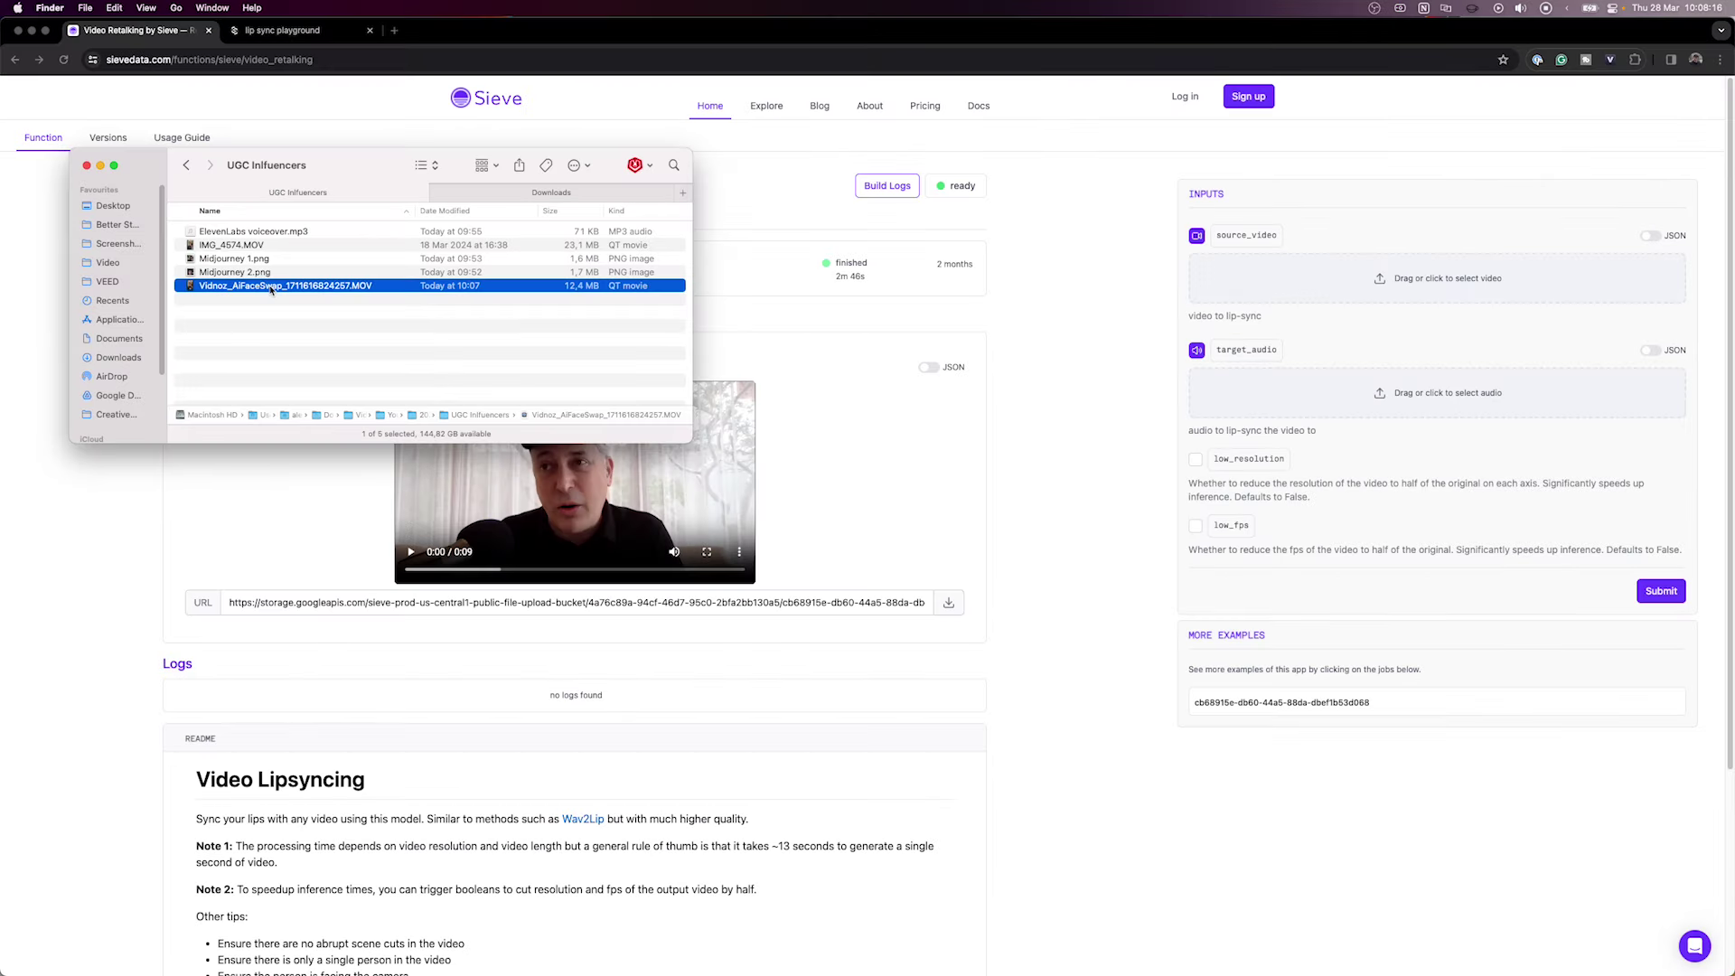
drag(270, 289, 1380, 279)
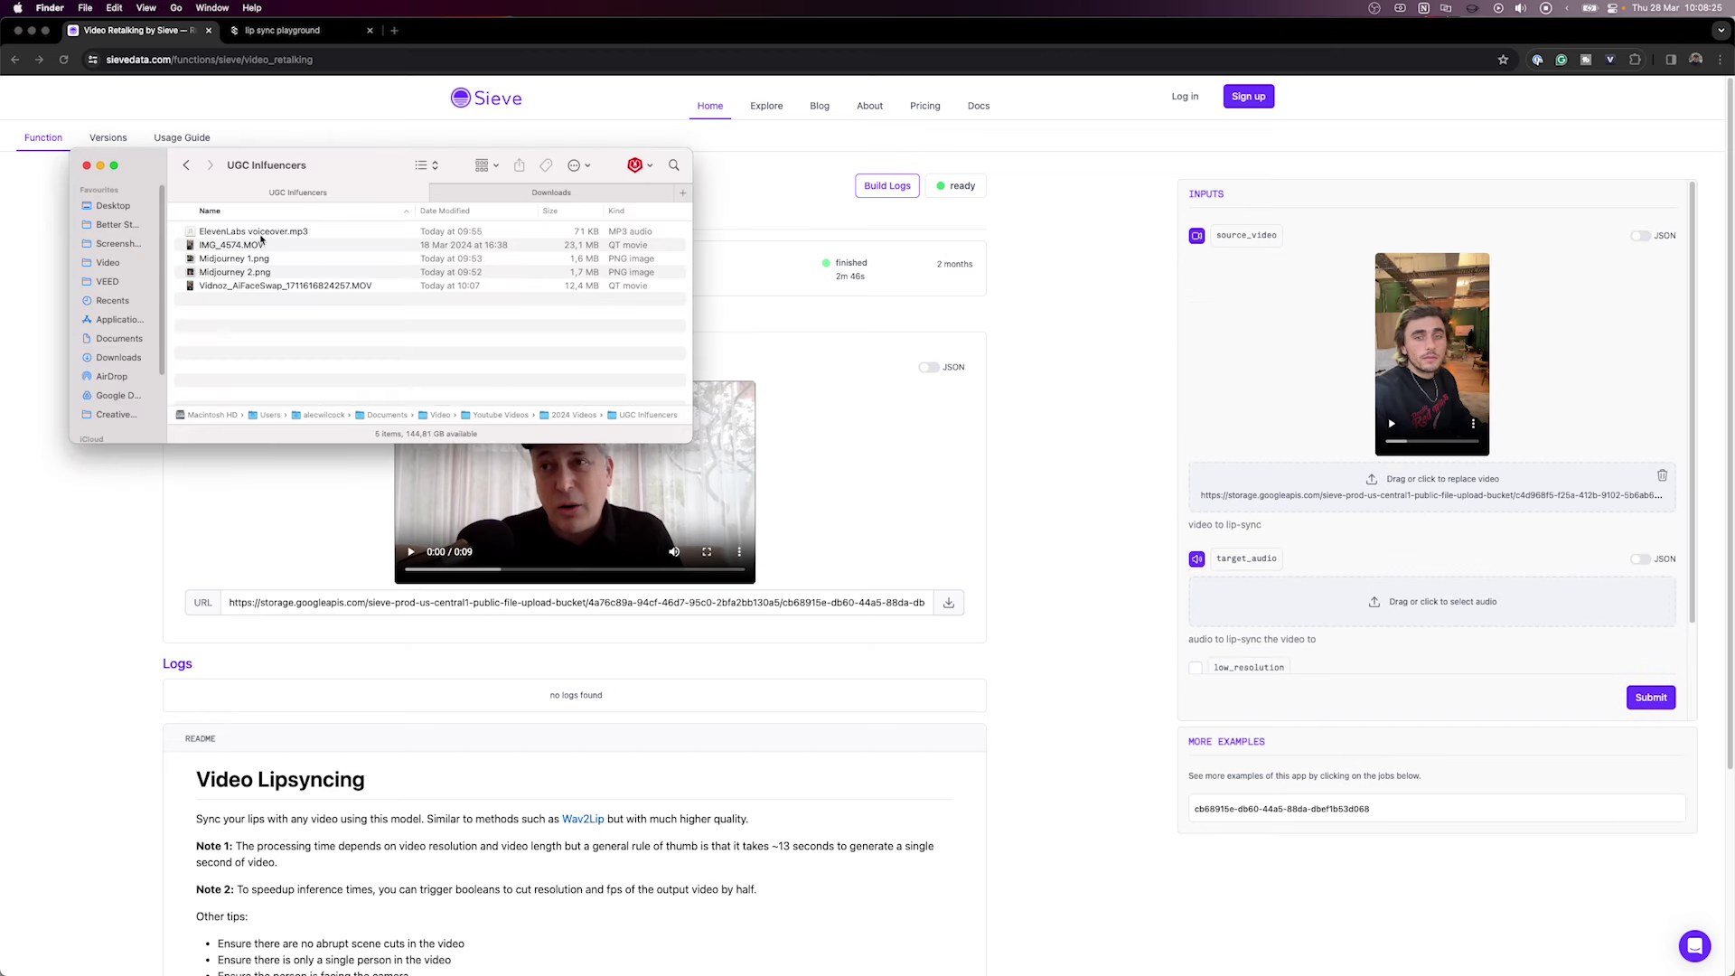
click(249, 233)
drag(1469, 381, 1386, 599)
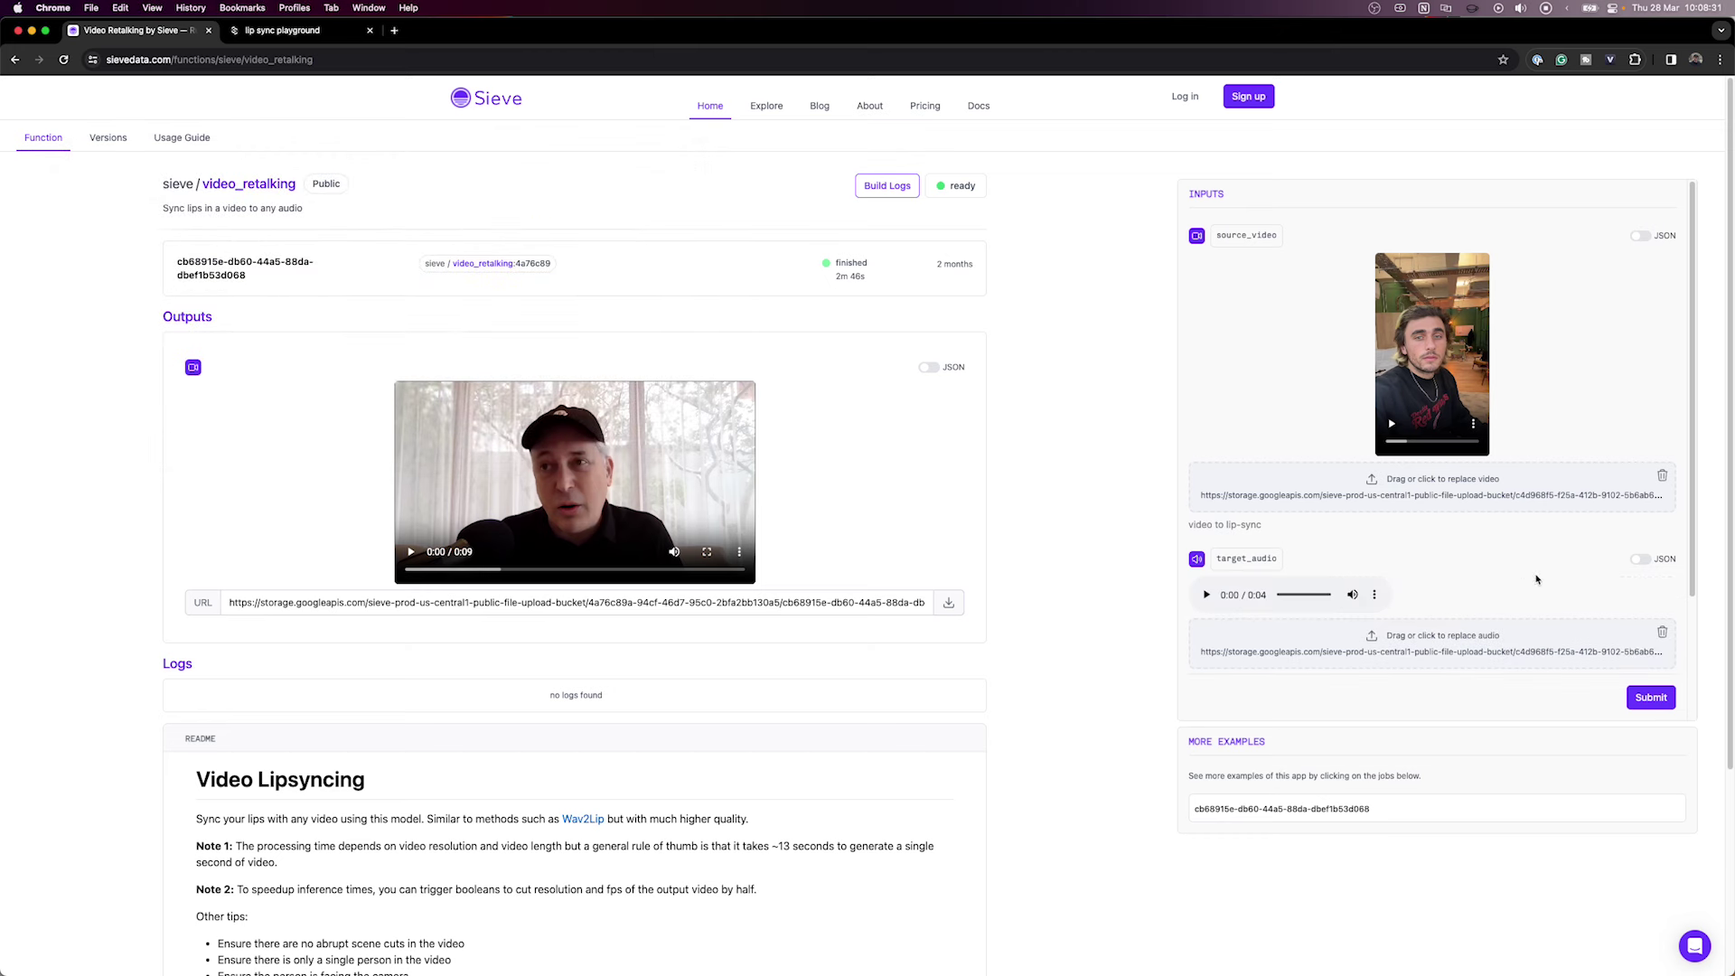
click(1647, 698)
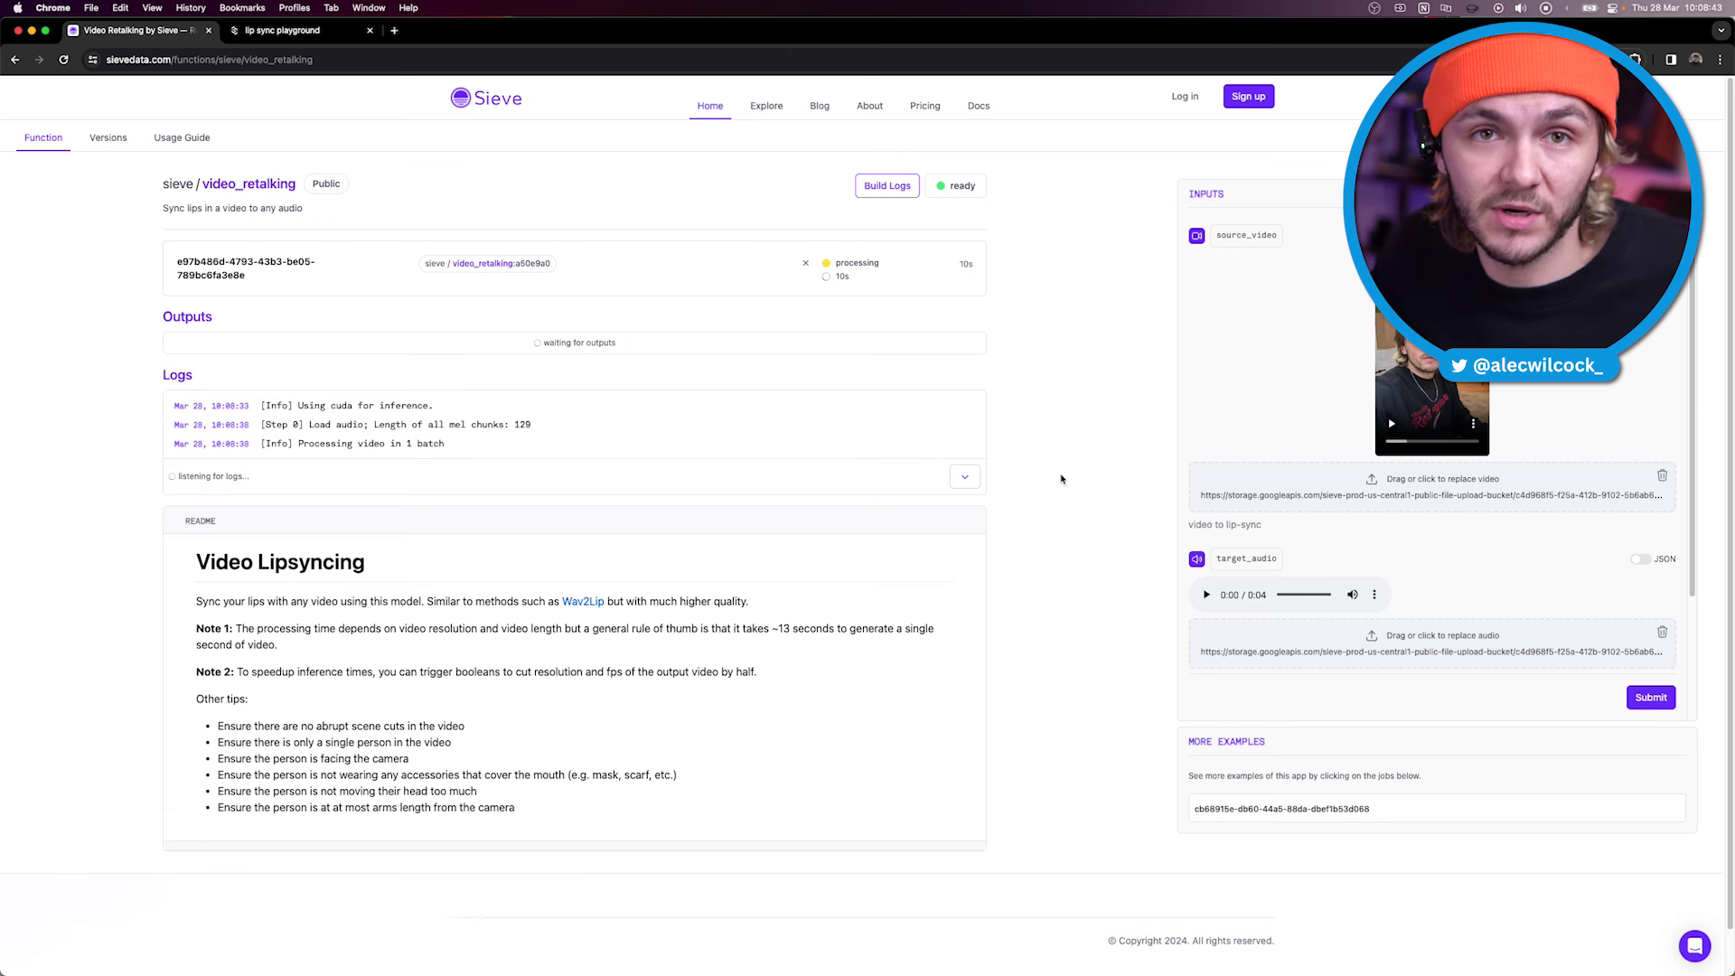
click(289, 30)
- Create a new Sync Labs project with the Vidnoz video and ElevenLabs voiceover.mp3, then generate
click(581, 318)
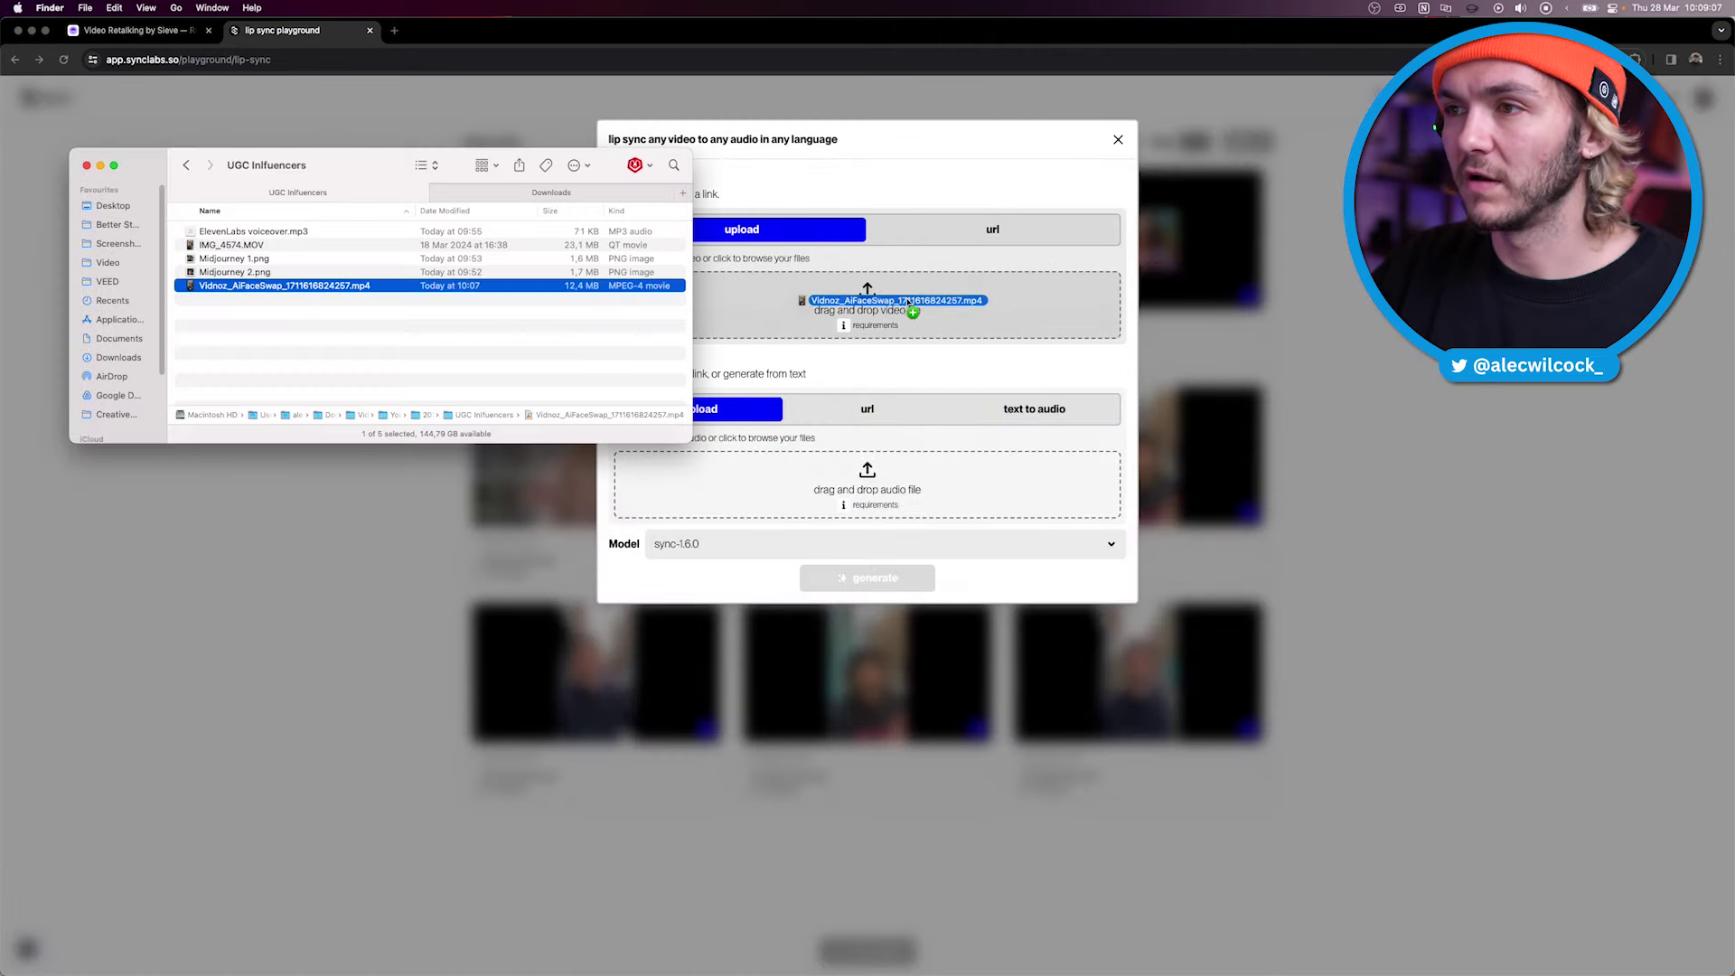
drag(929, 300, 923, 303)
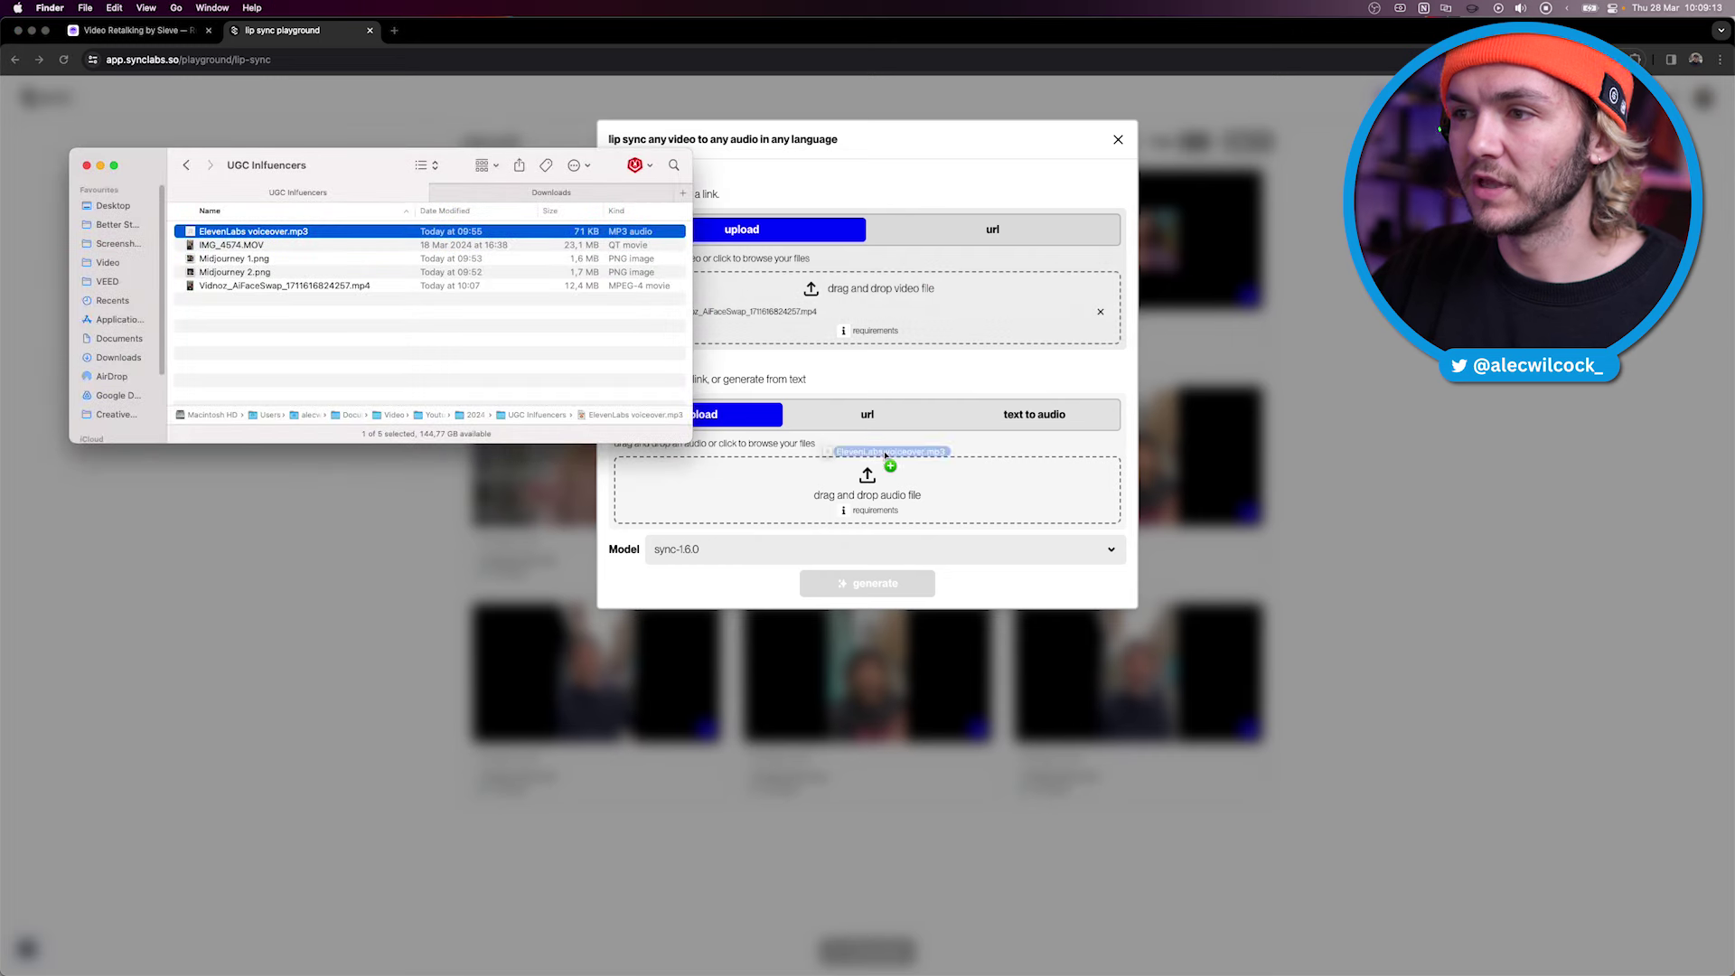
drag(887, 461, 859, 488)
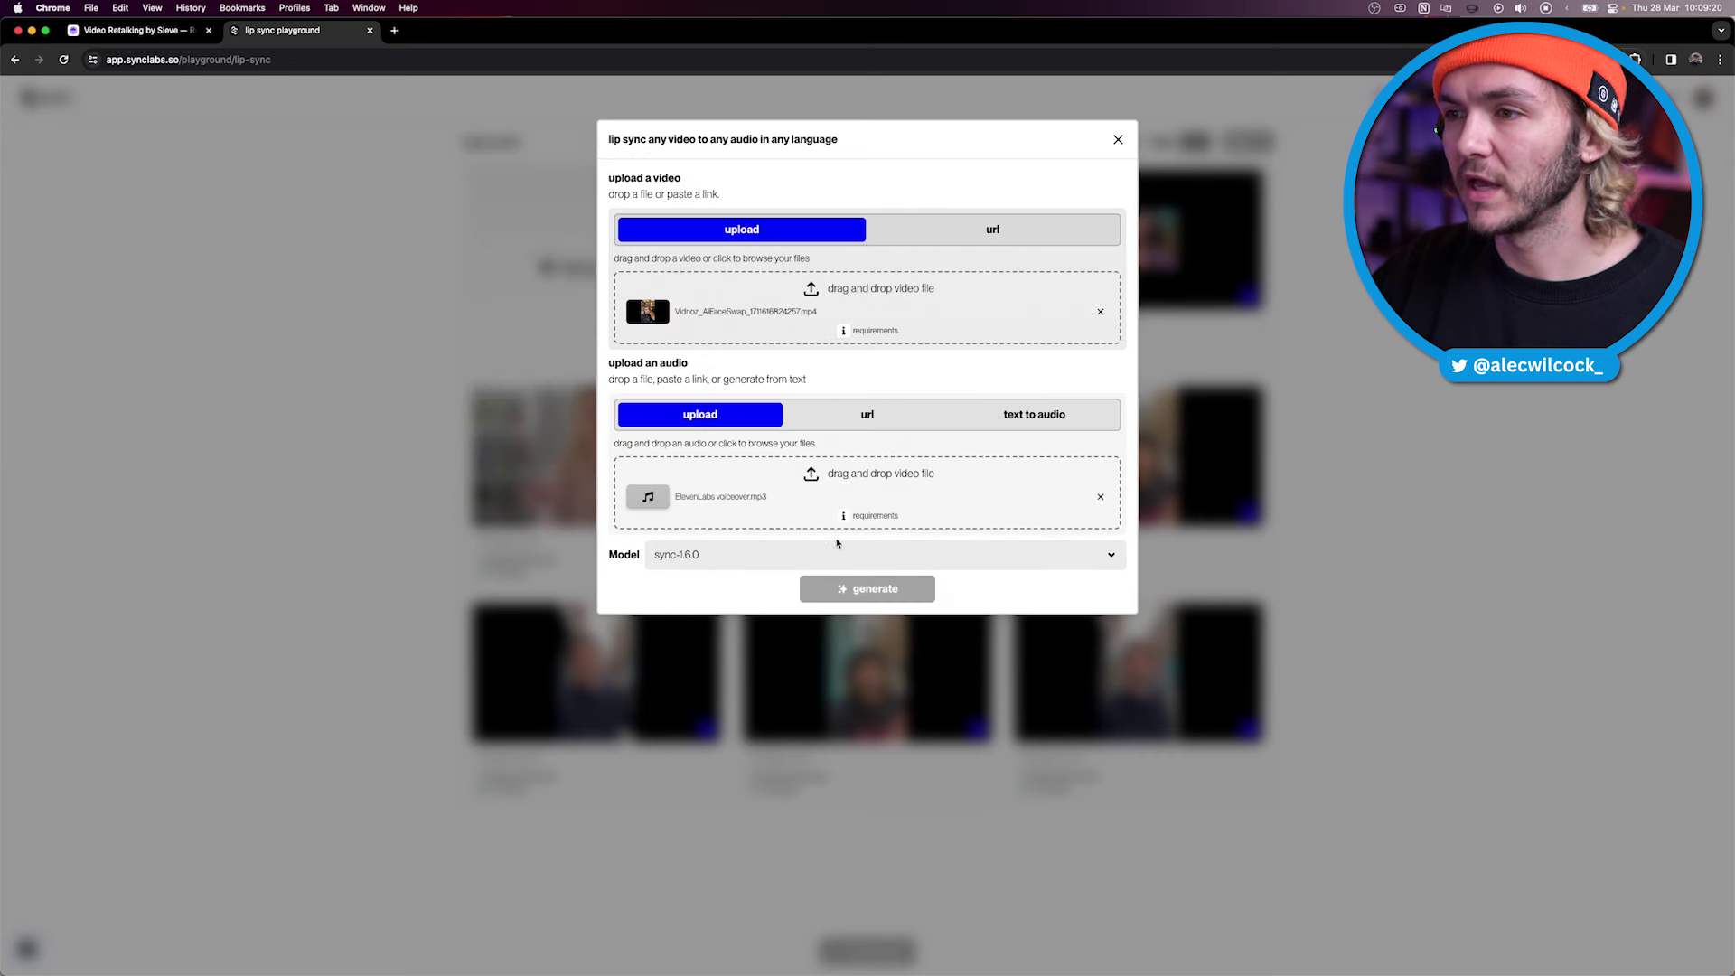
click(866, 588)
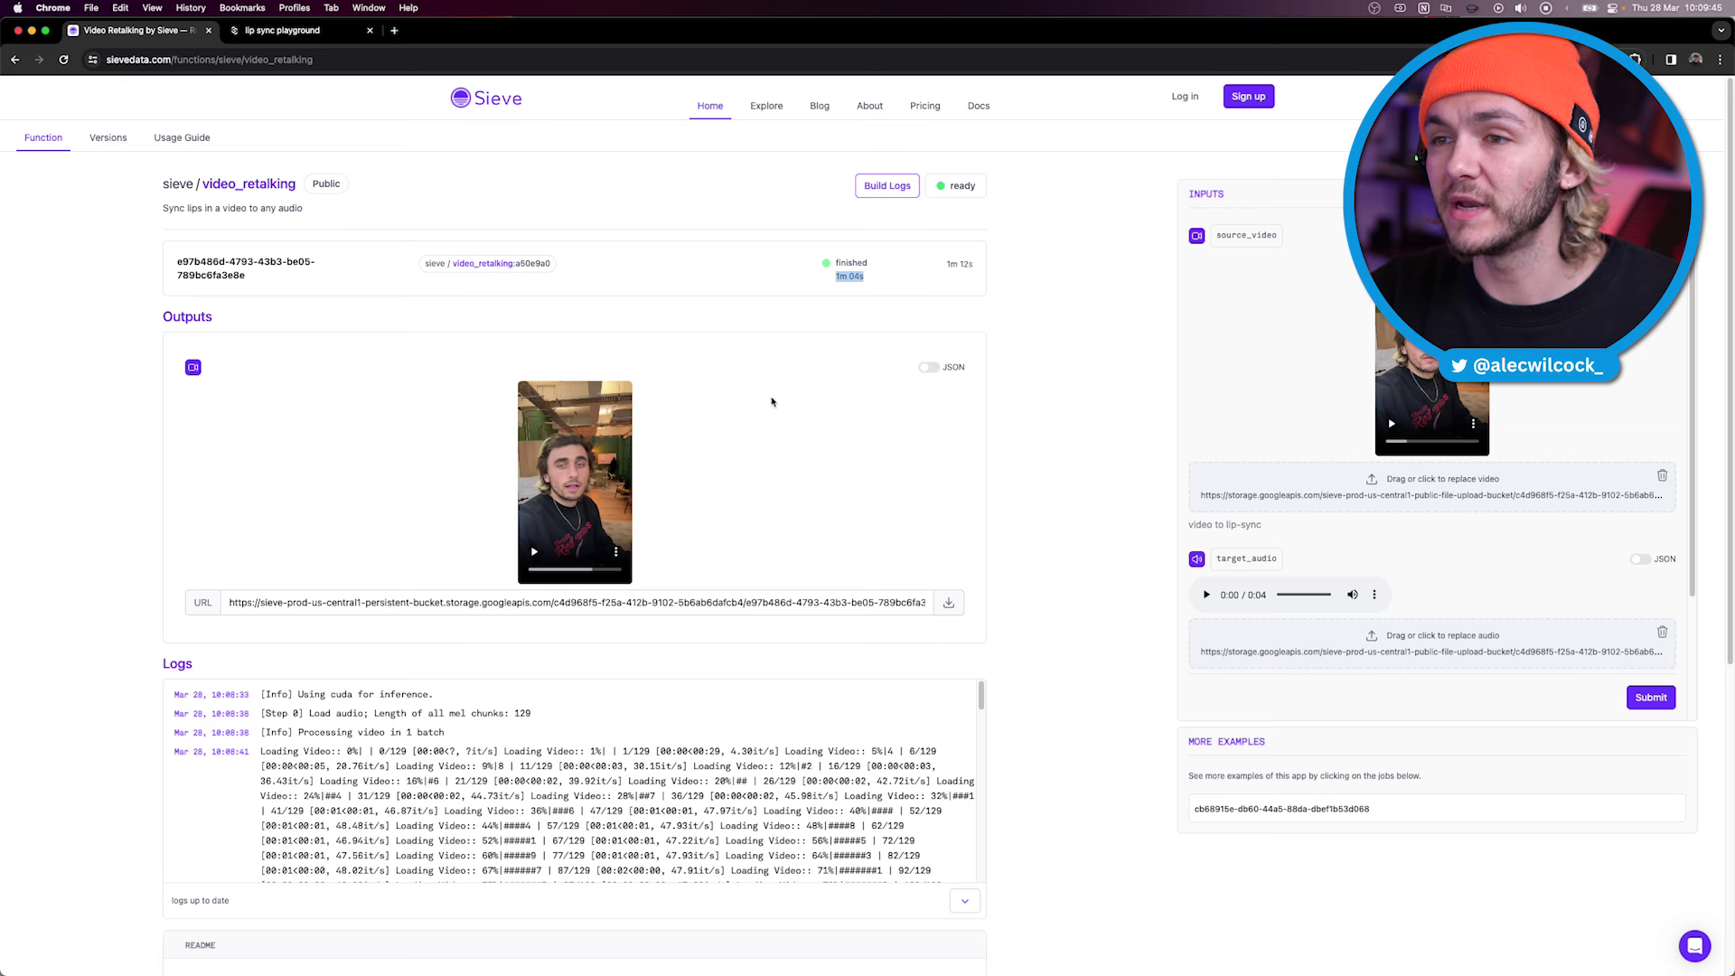
- Play the Sieve lip-synced output video and check its three-dot menu options
click(533, 554)
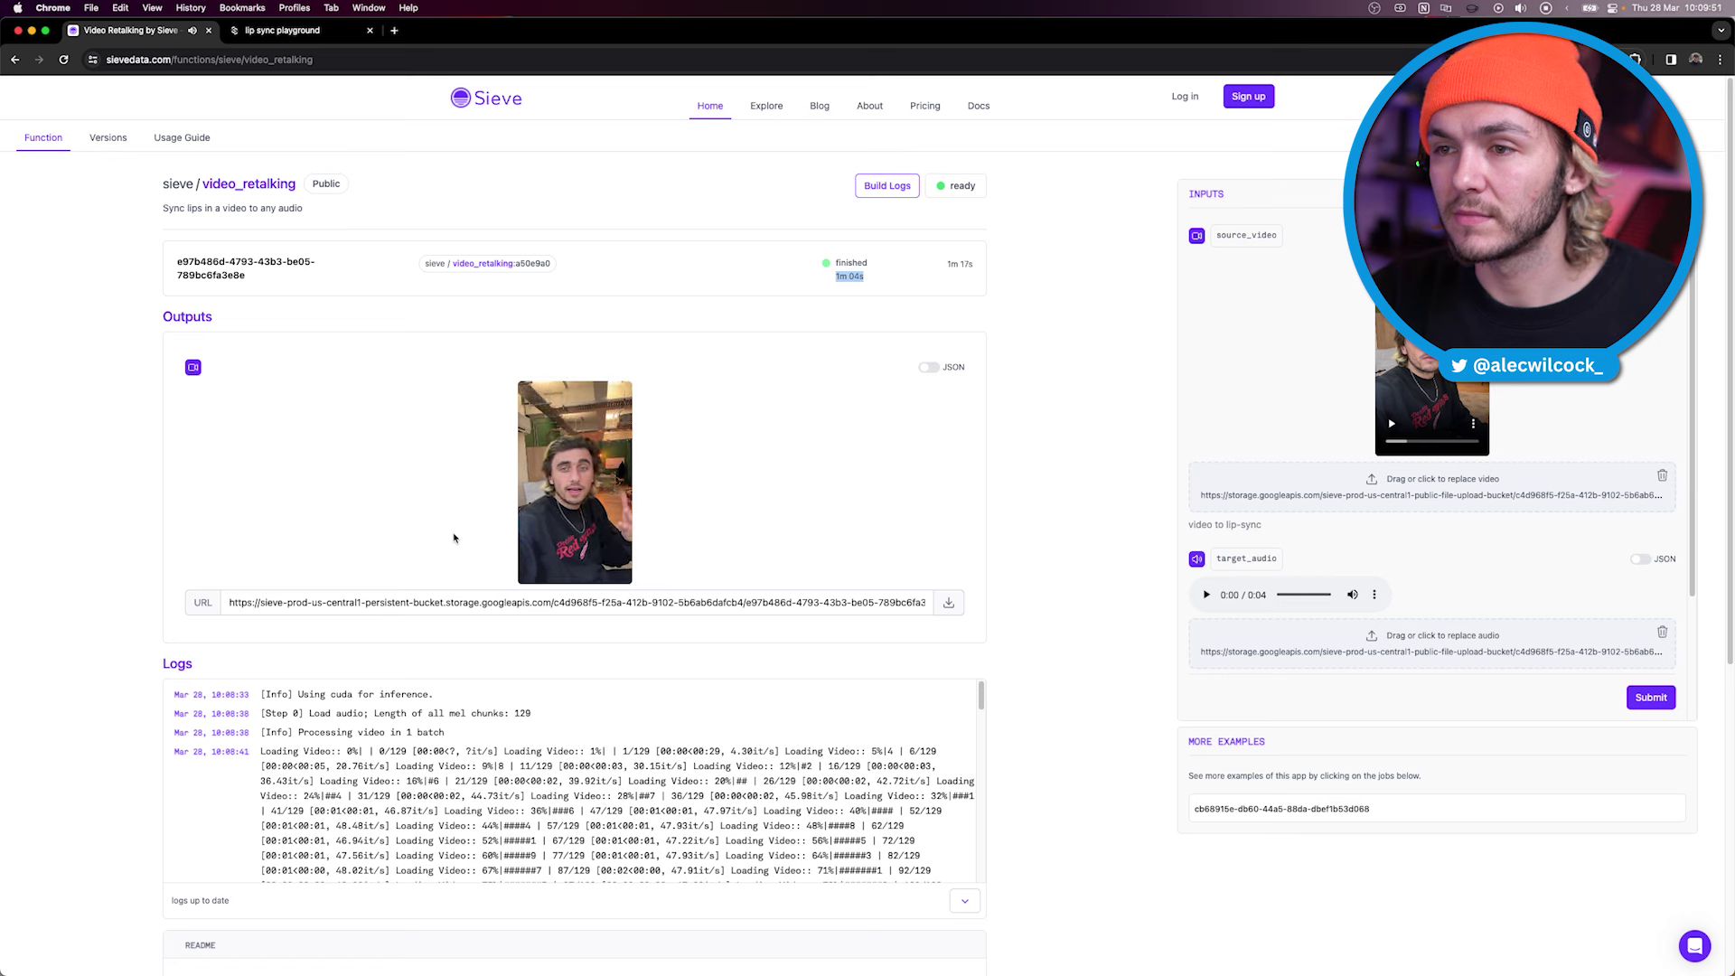
click(545, 463)
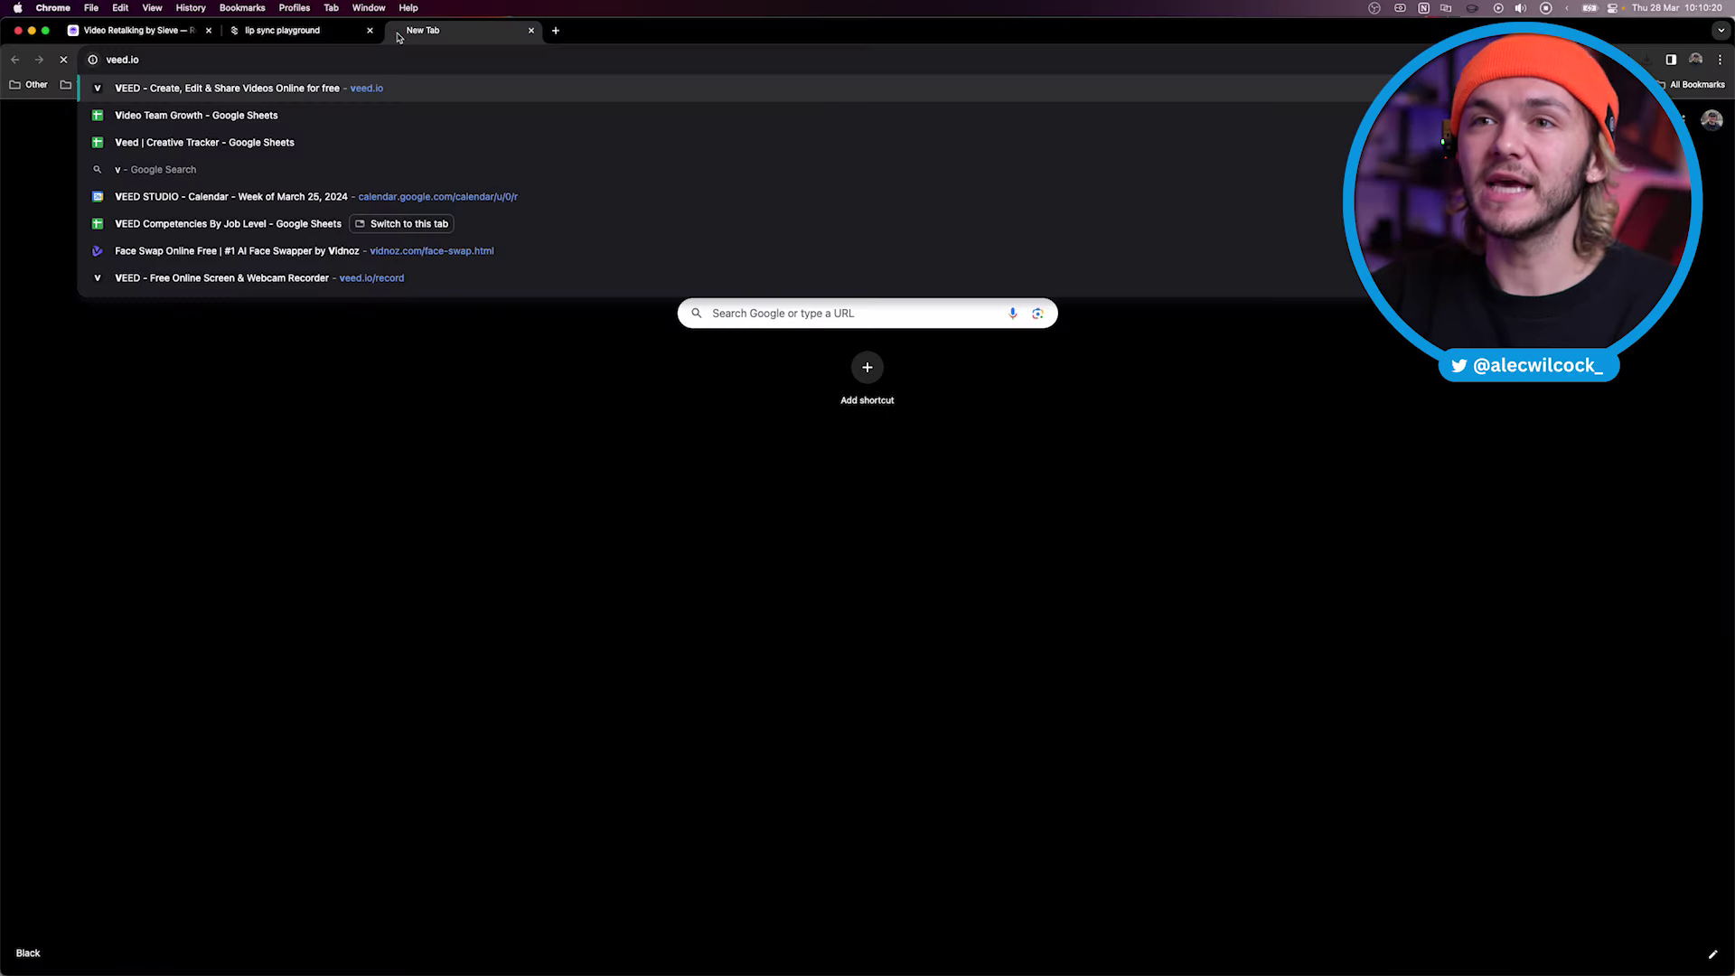
- Load veed.io in a new Chrome tab to reach the VEED workspace home
key(Return)
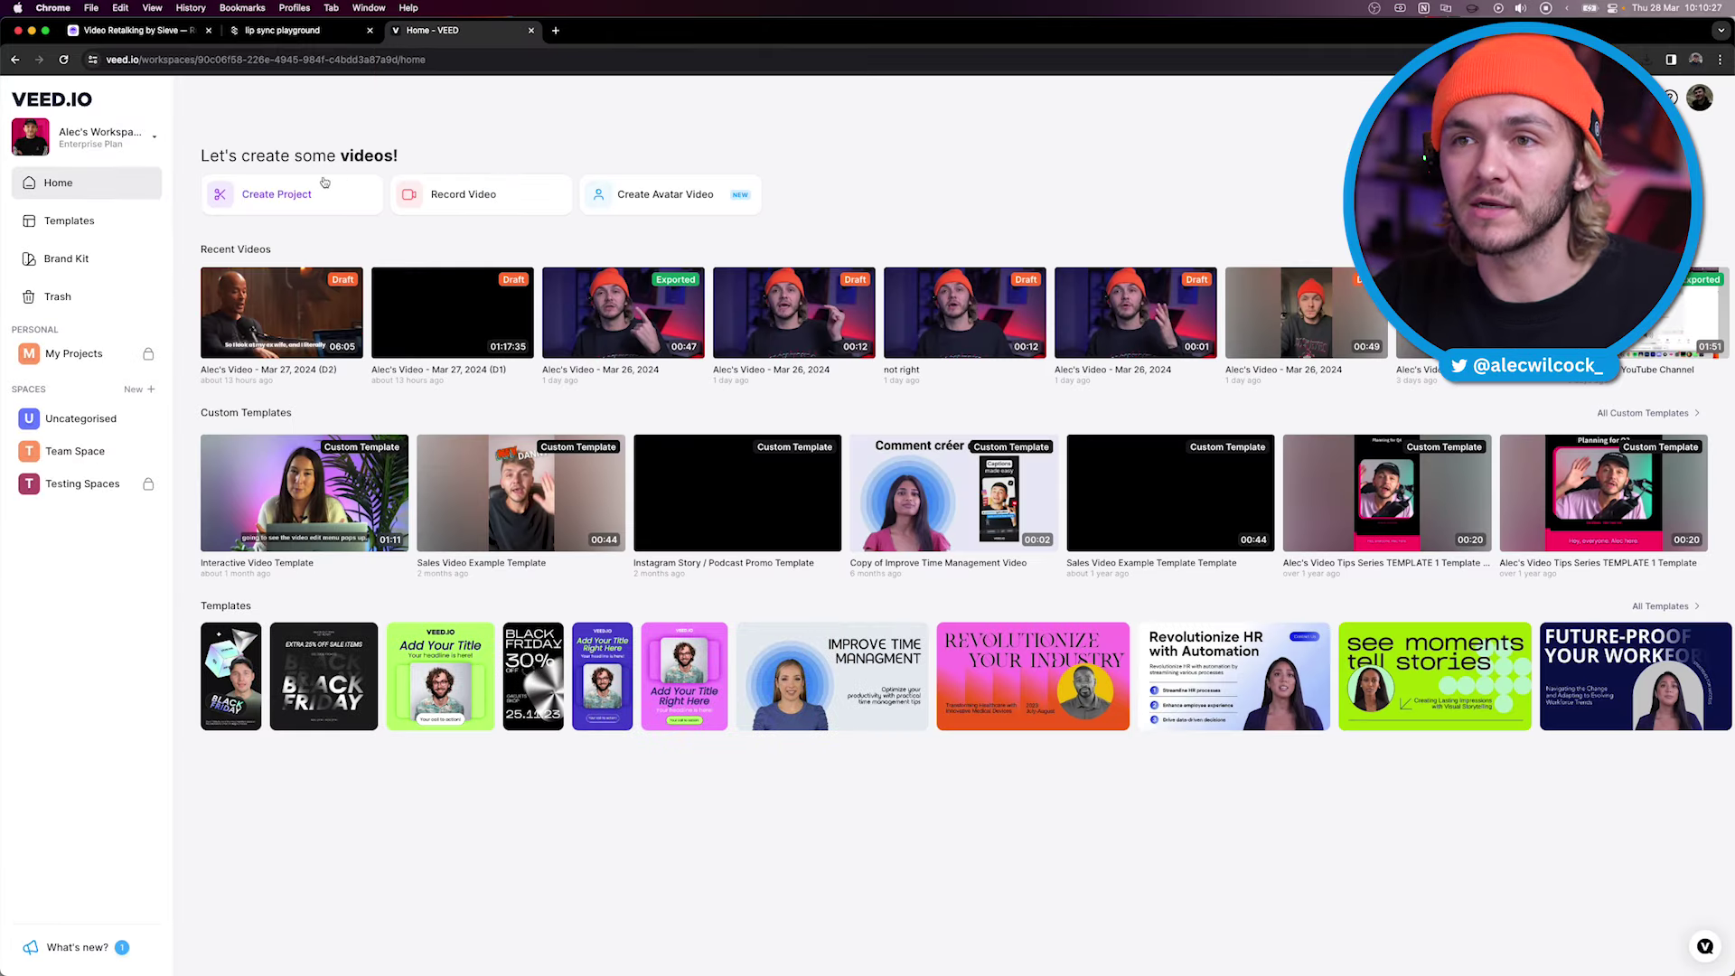
- Create a new project from the lip-synced video file and play the 4.4-second clip
click(286, 197)
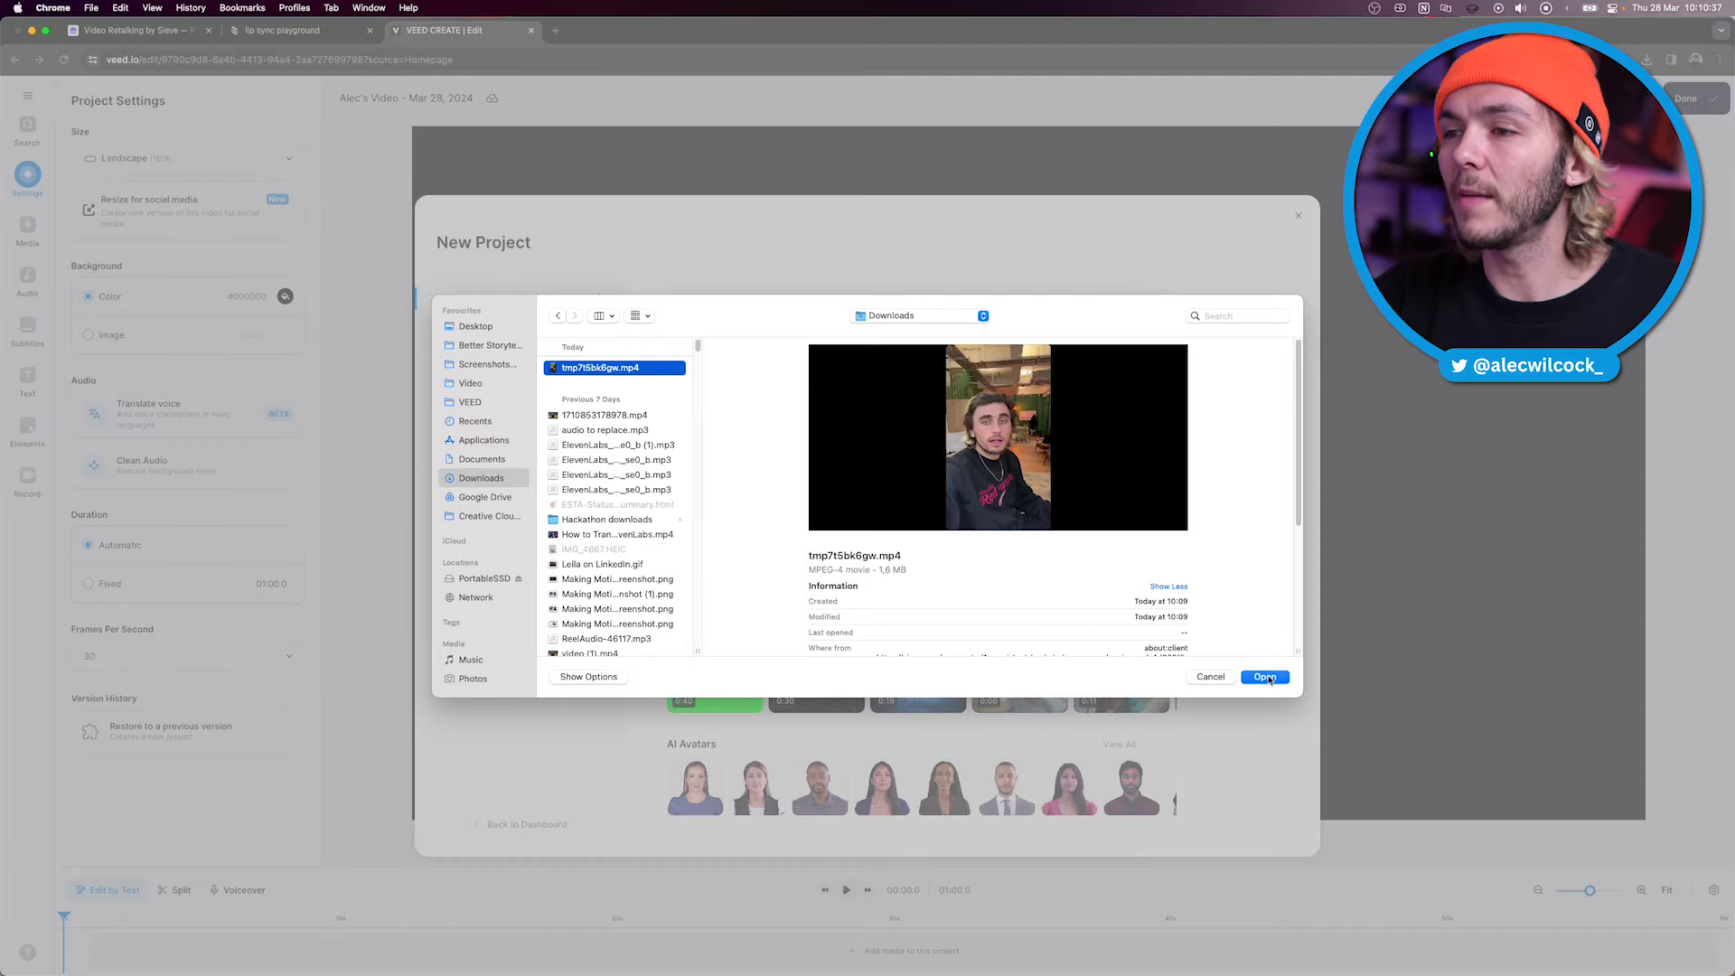
click(1265, 676)
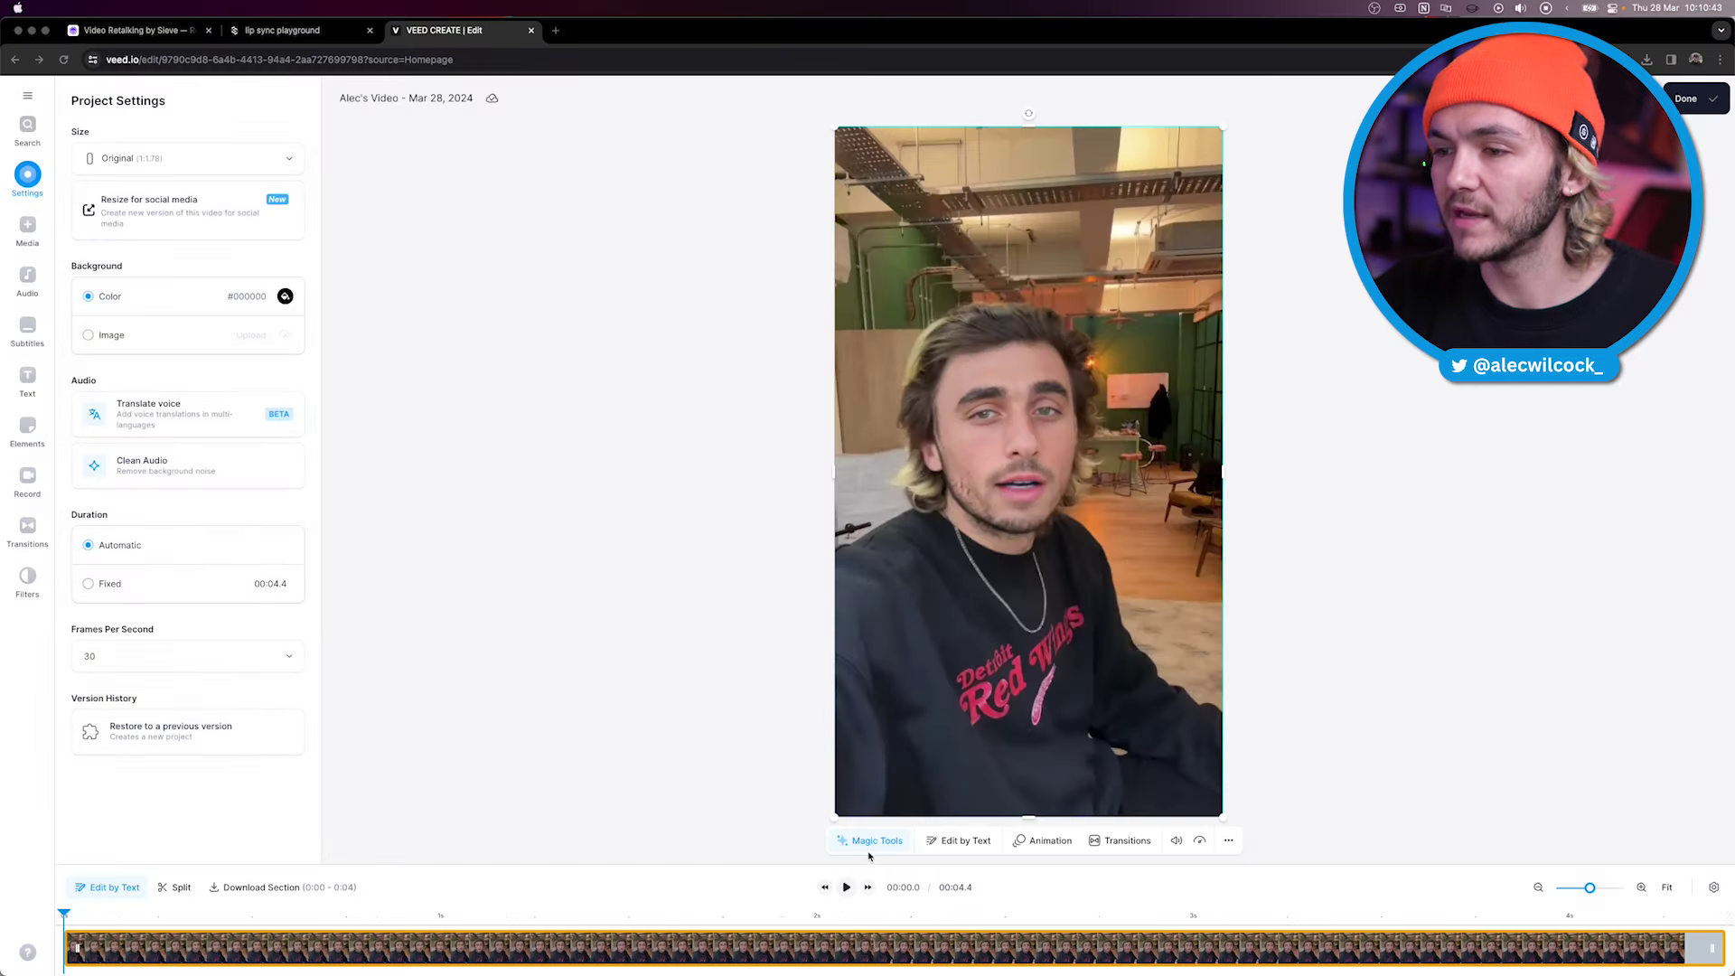
click(846, 887)
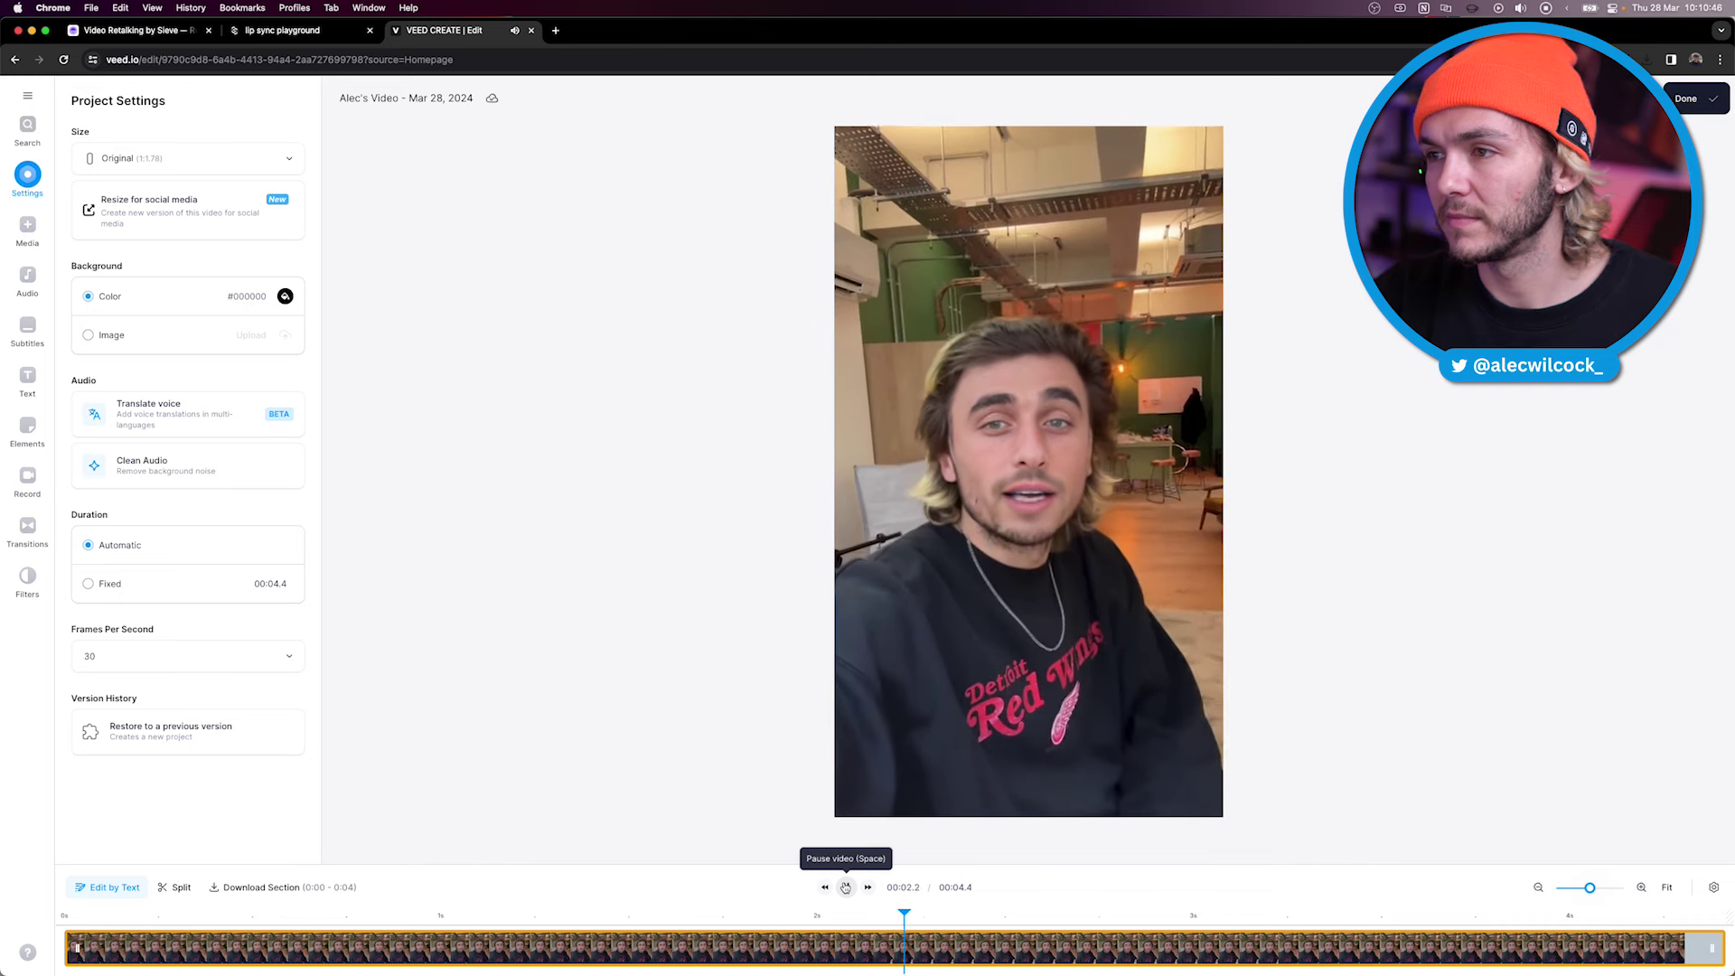
- Pause the clip, auto-generate English subtitles, and bring up the audio library
click(788, 916)
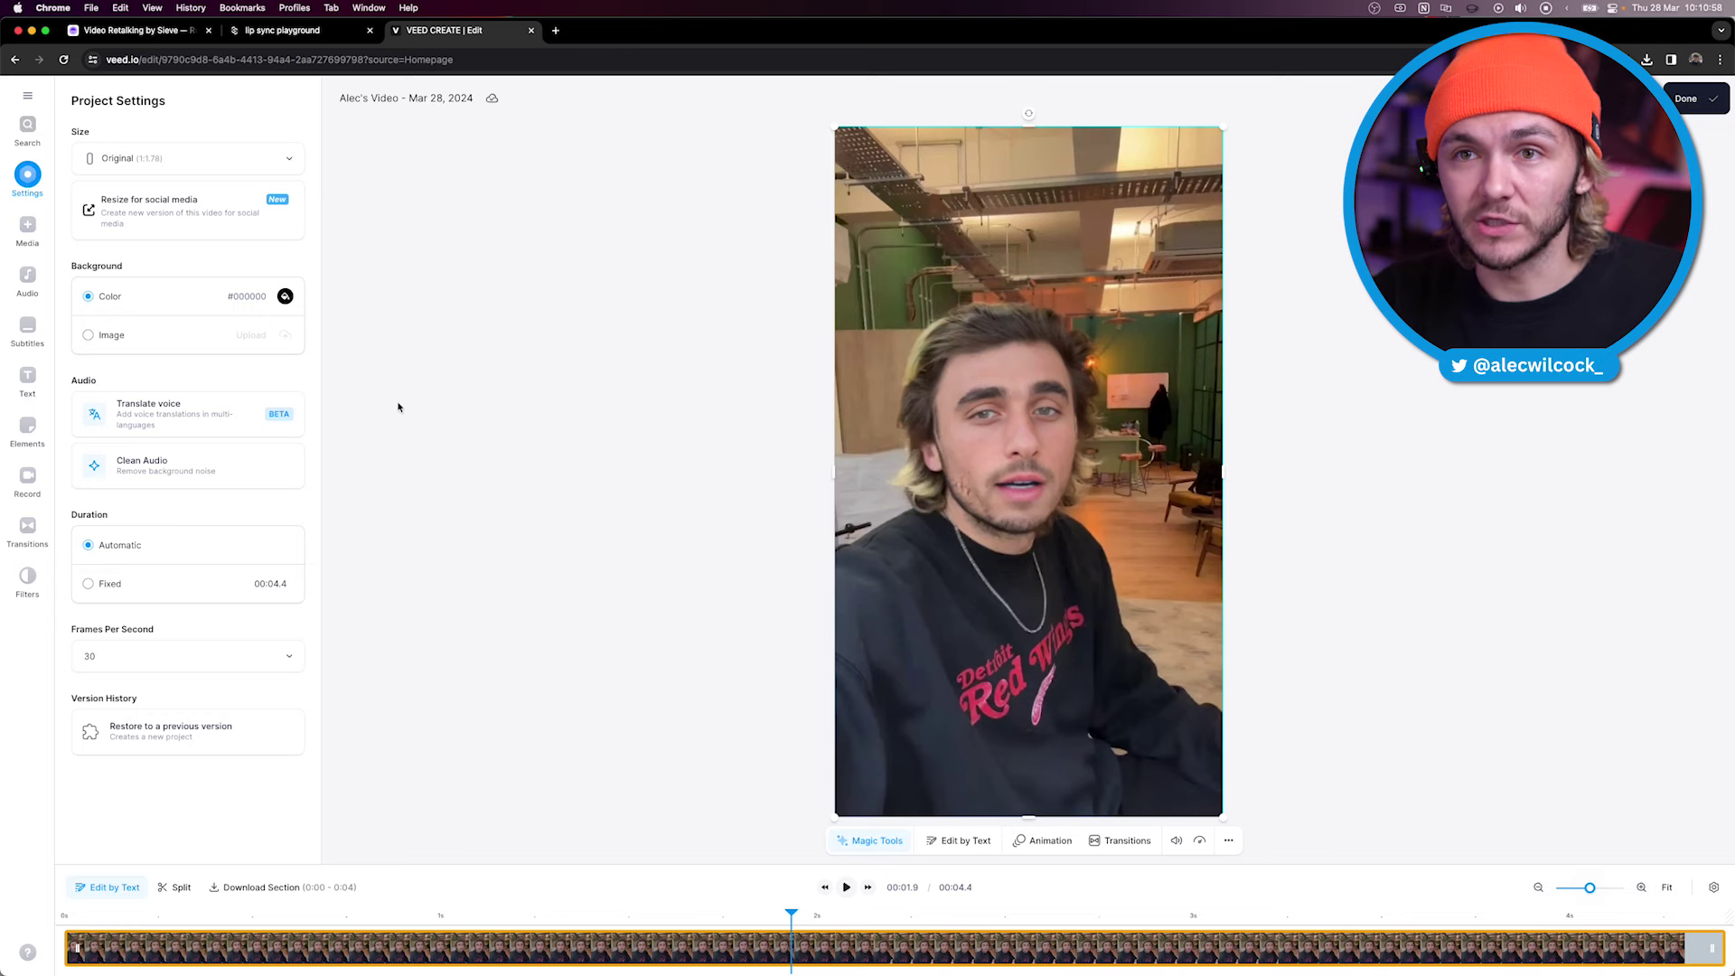
click(34, 329)
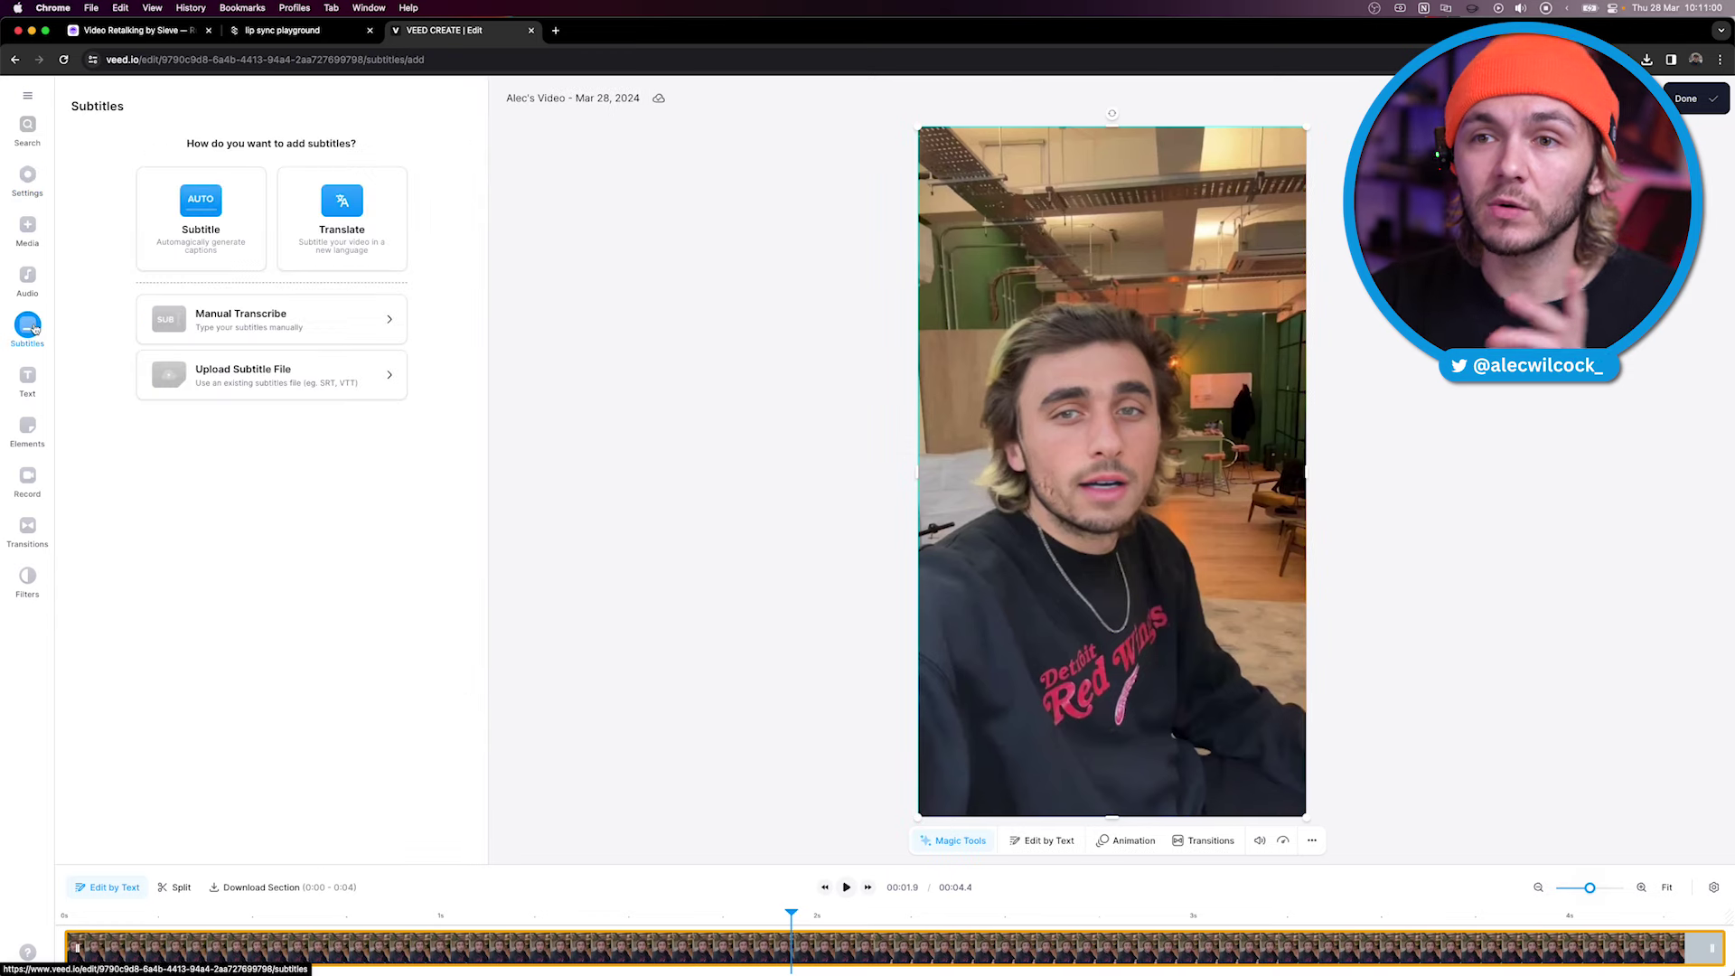
click(223, 234)
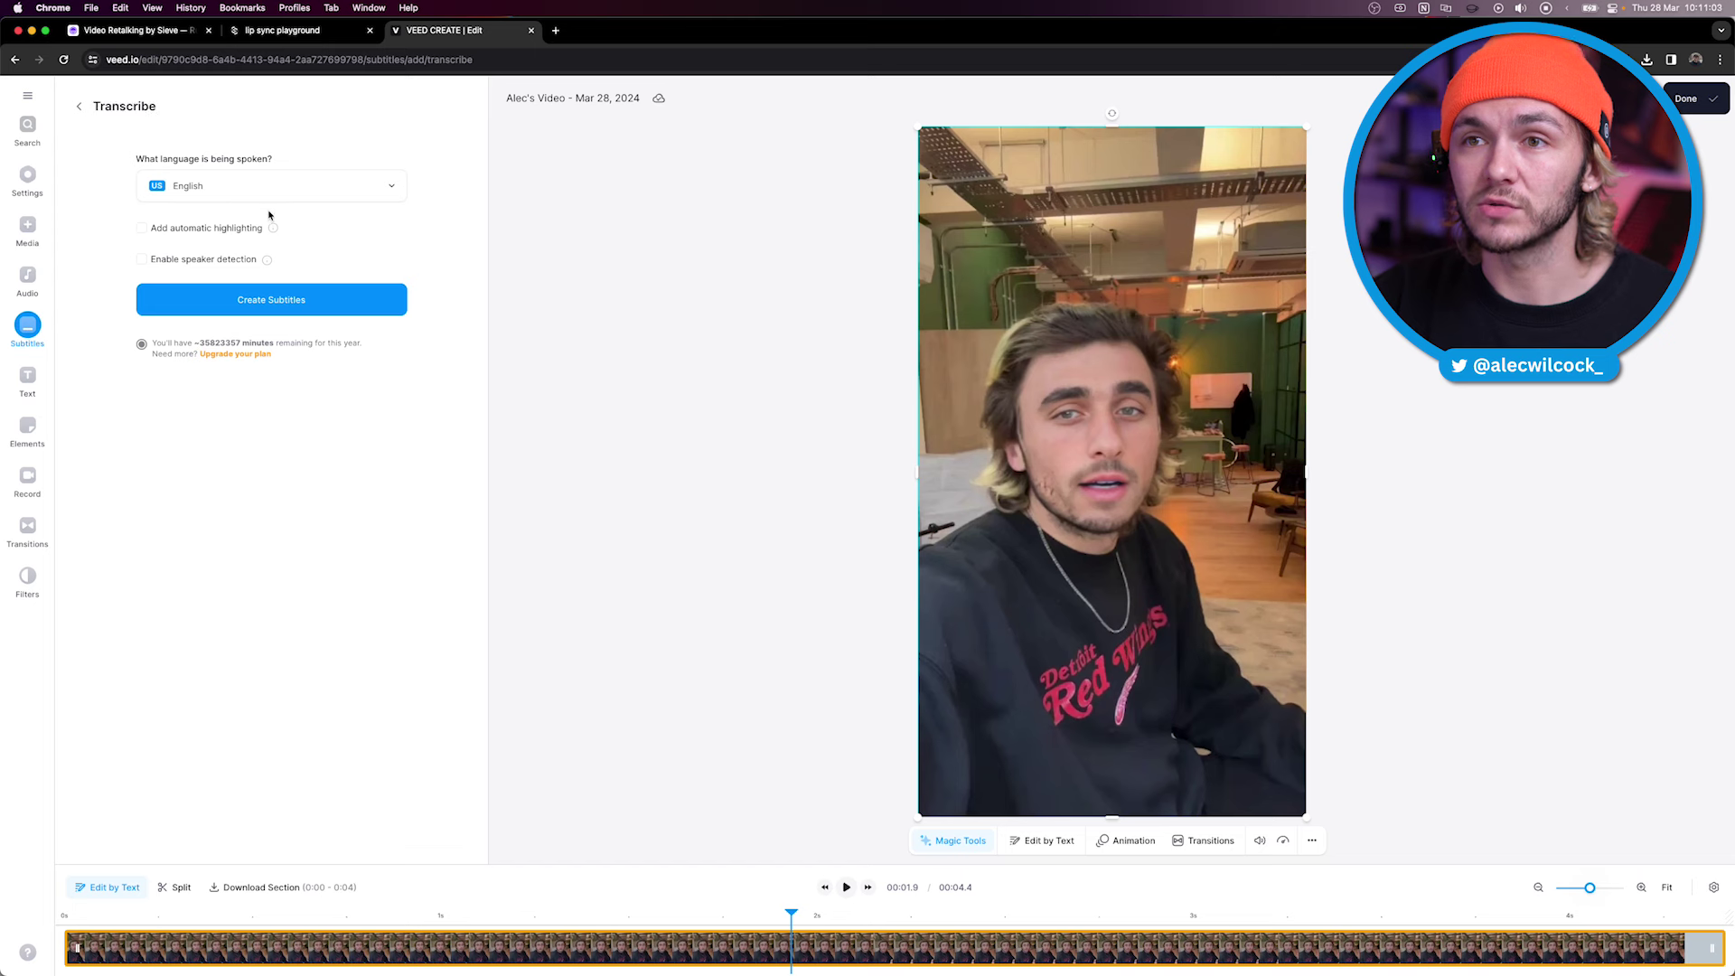
click(271, 301)
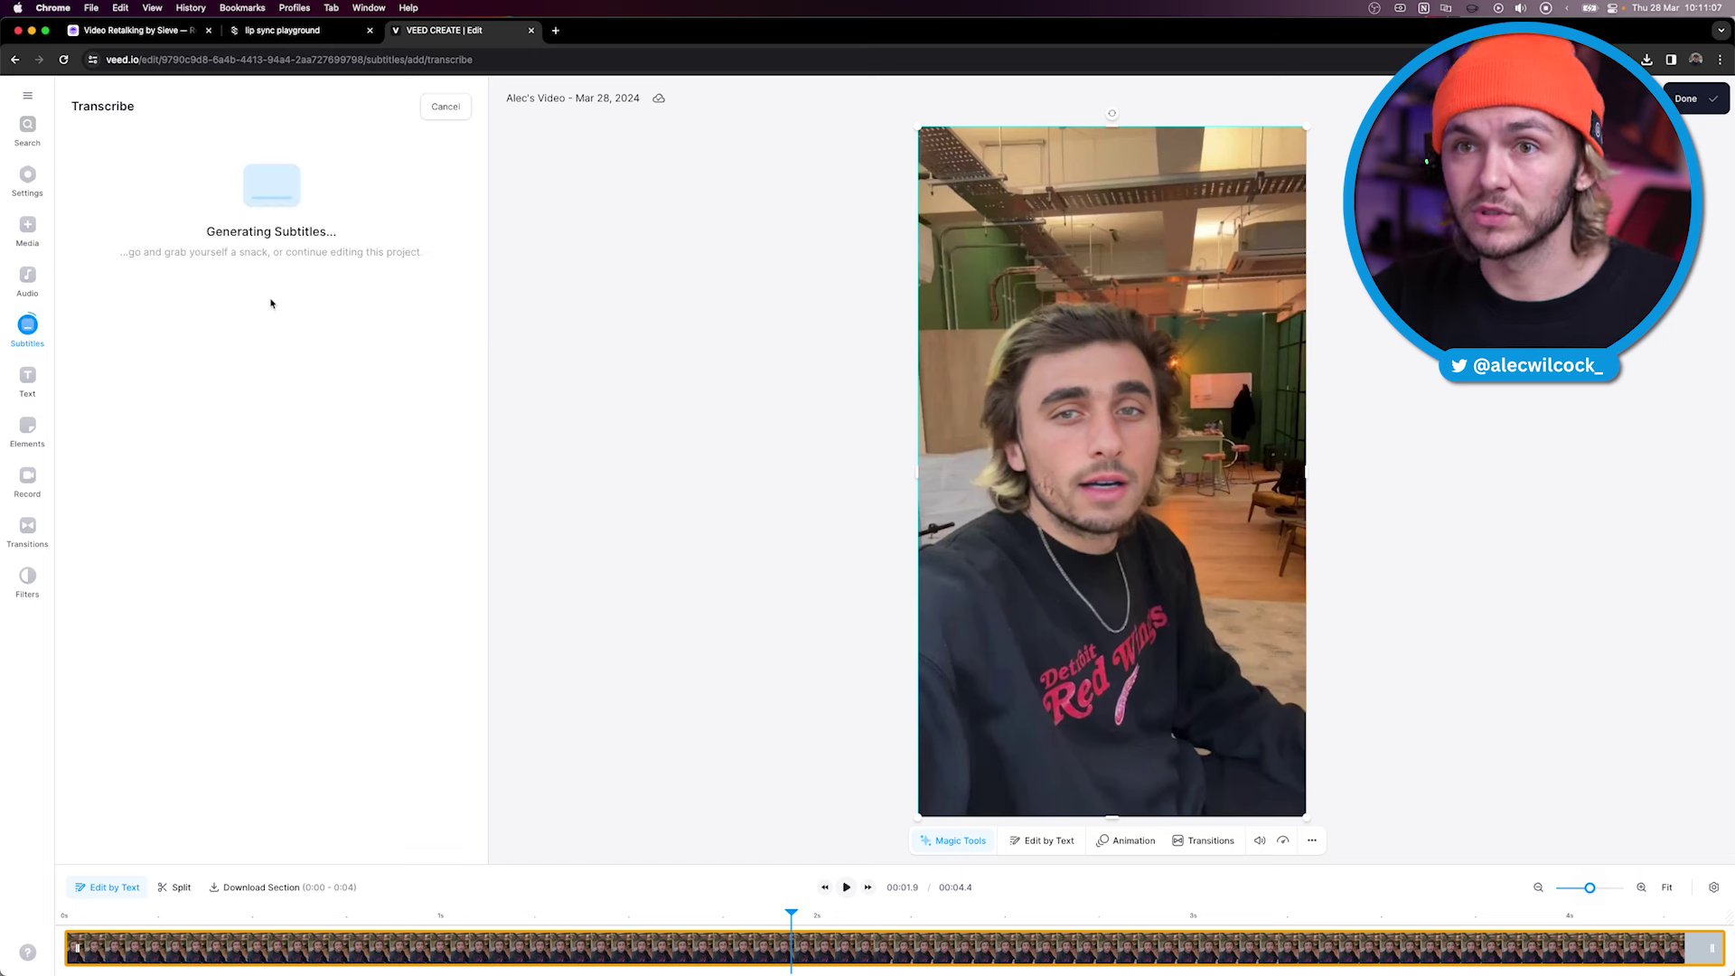
click(39, 285)
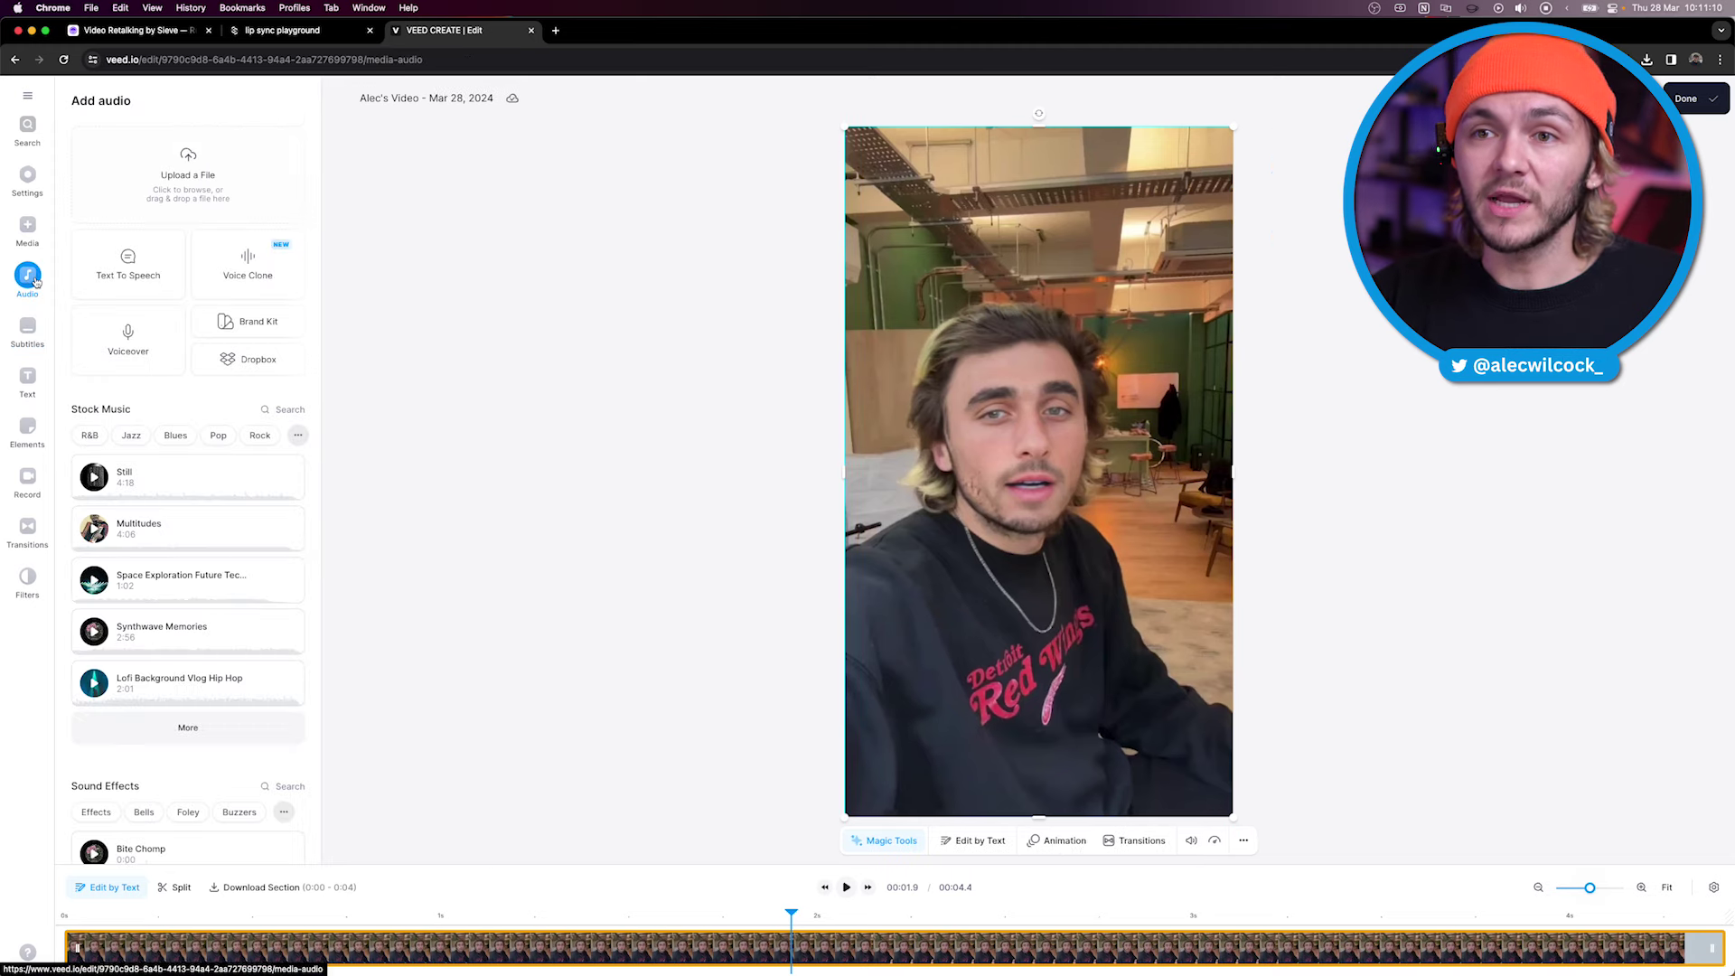
- Add the 'Wild Jams' track from an 'energetic' music search and trim it to the clip's length
click(284, 412)
text(energetic)
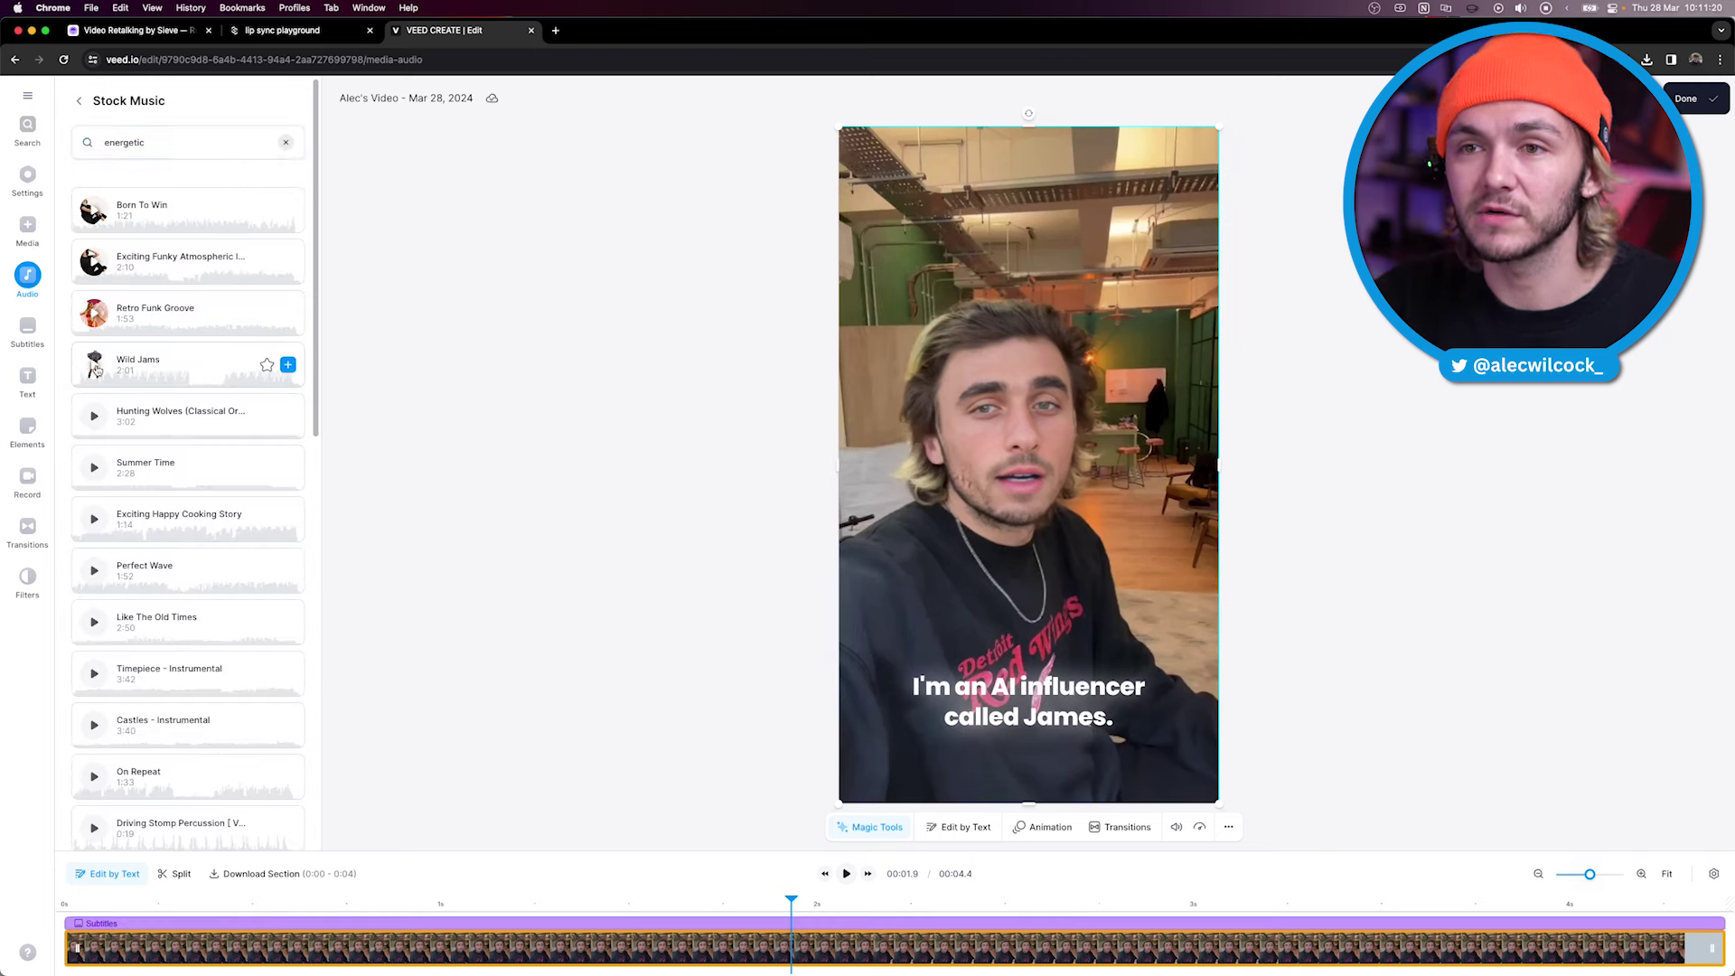
click(96, 368)
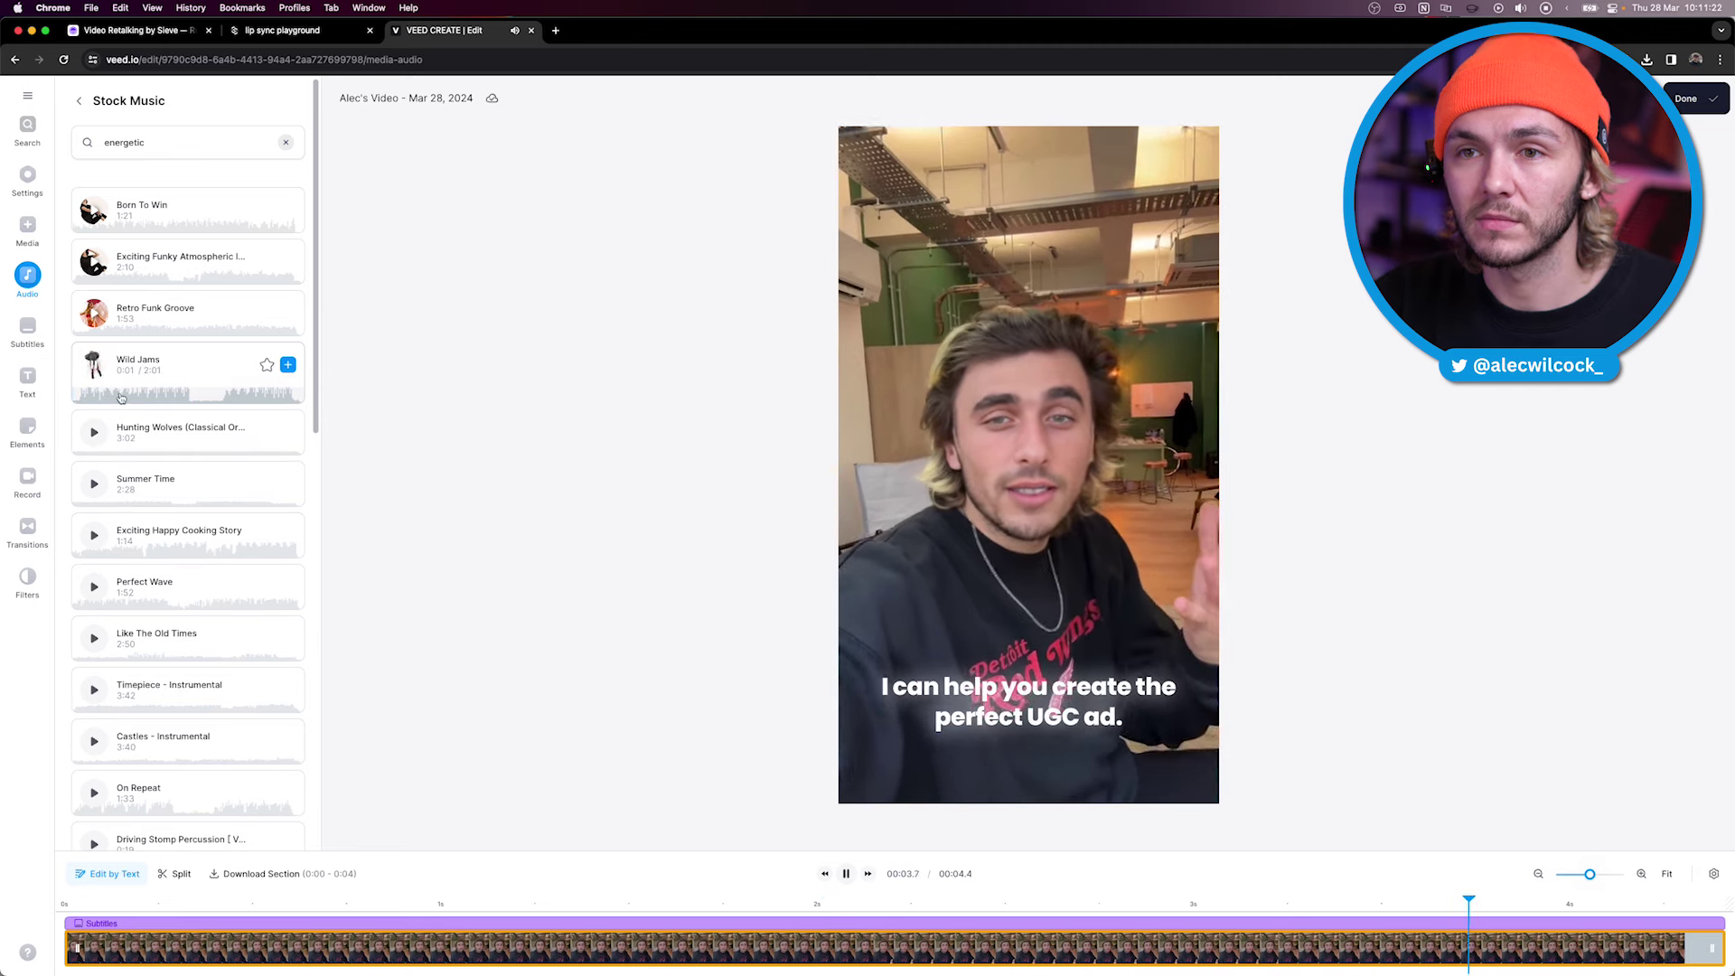
click(287, 365)
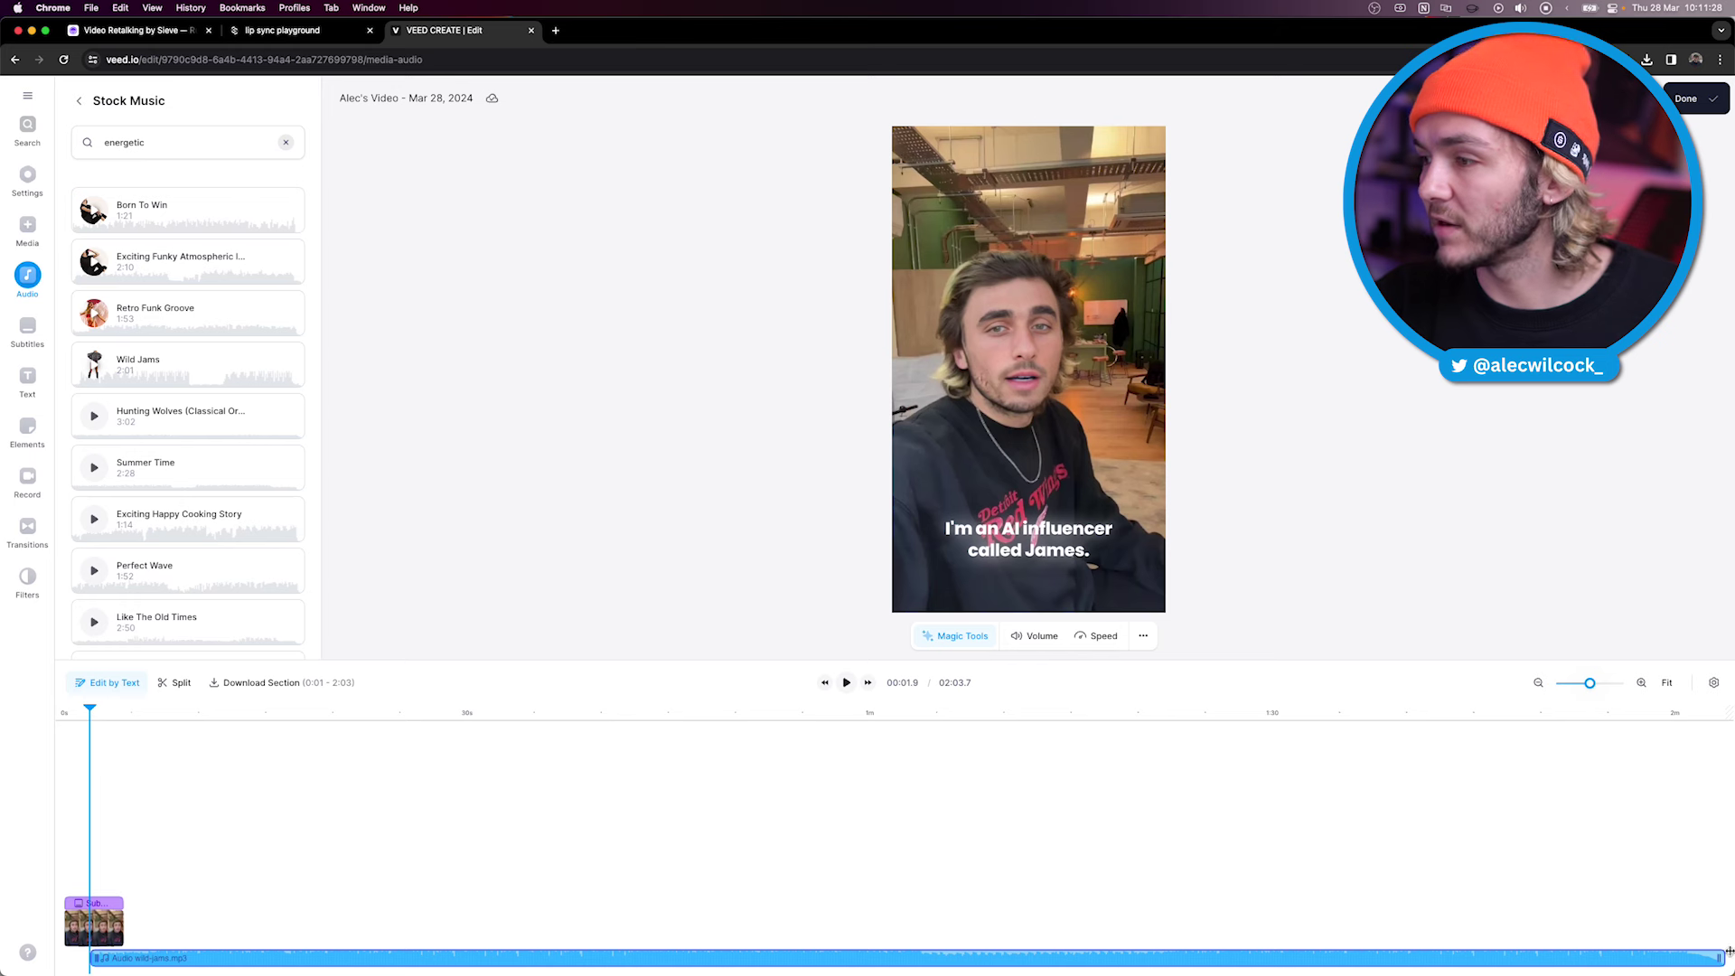
drag(1722, 956, 214, 956)
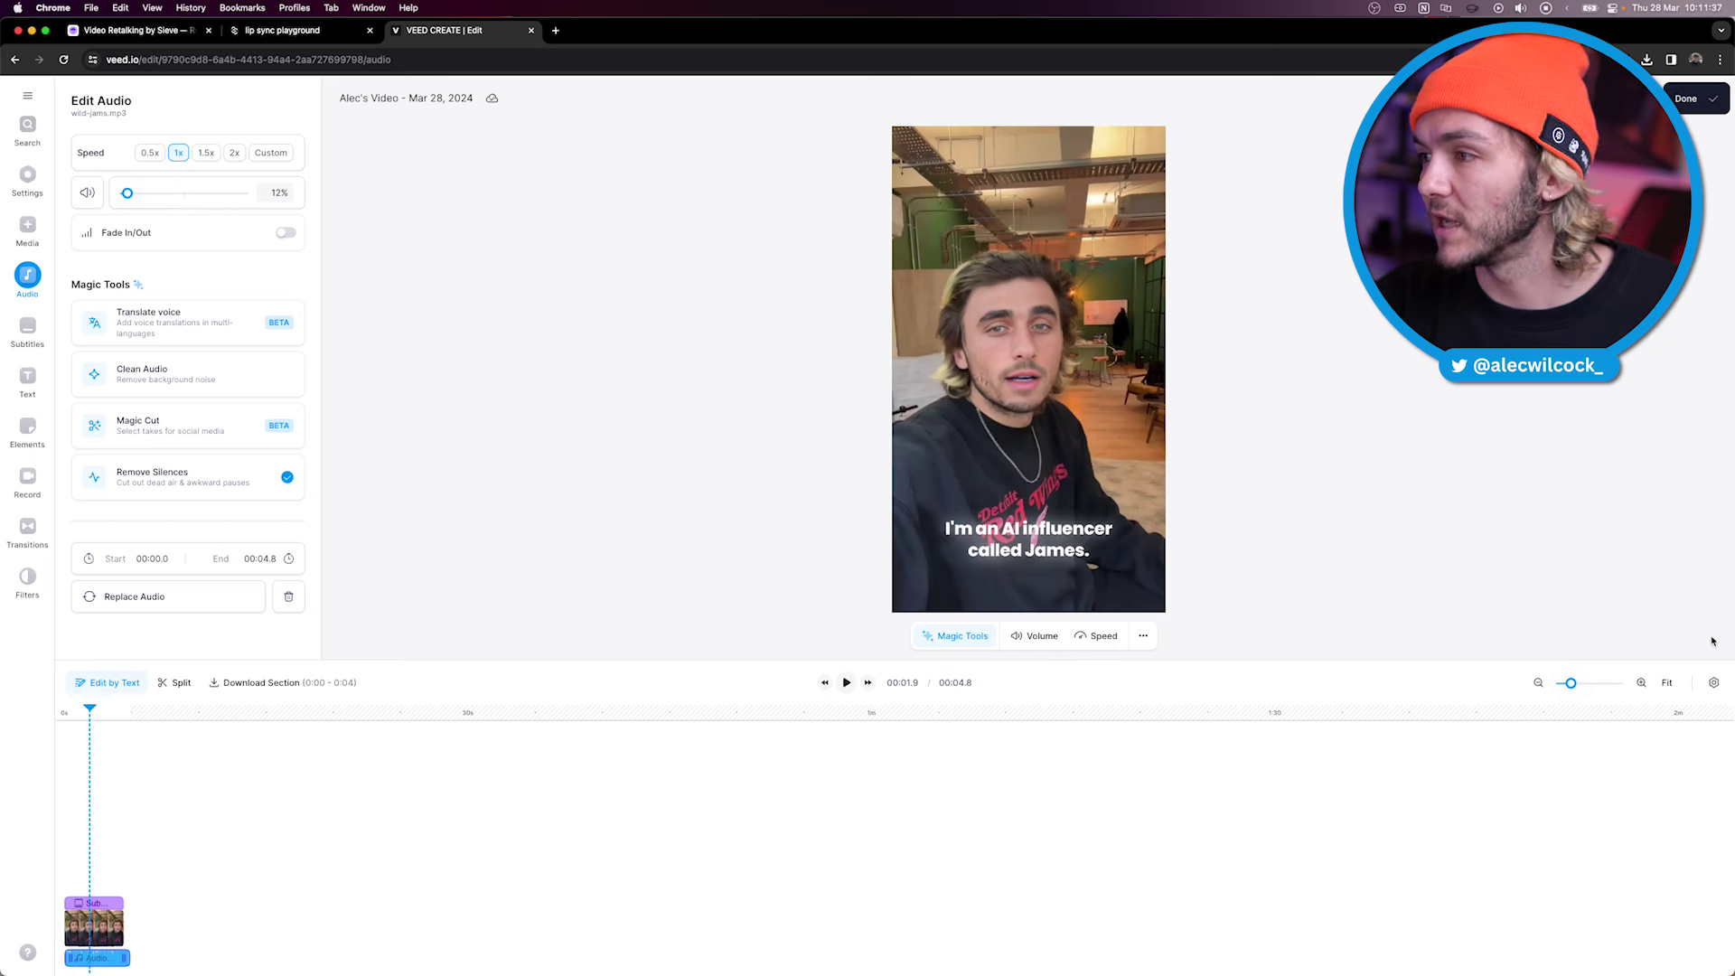
click(1671, 682)
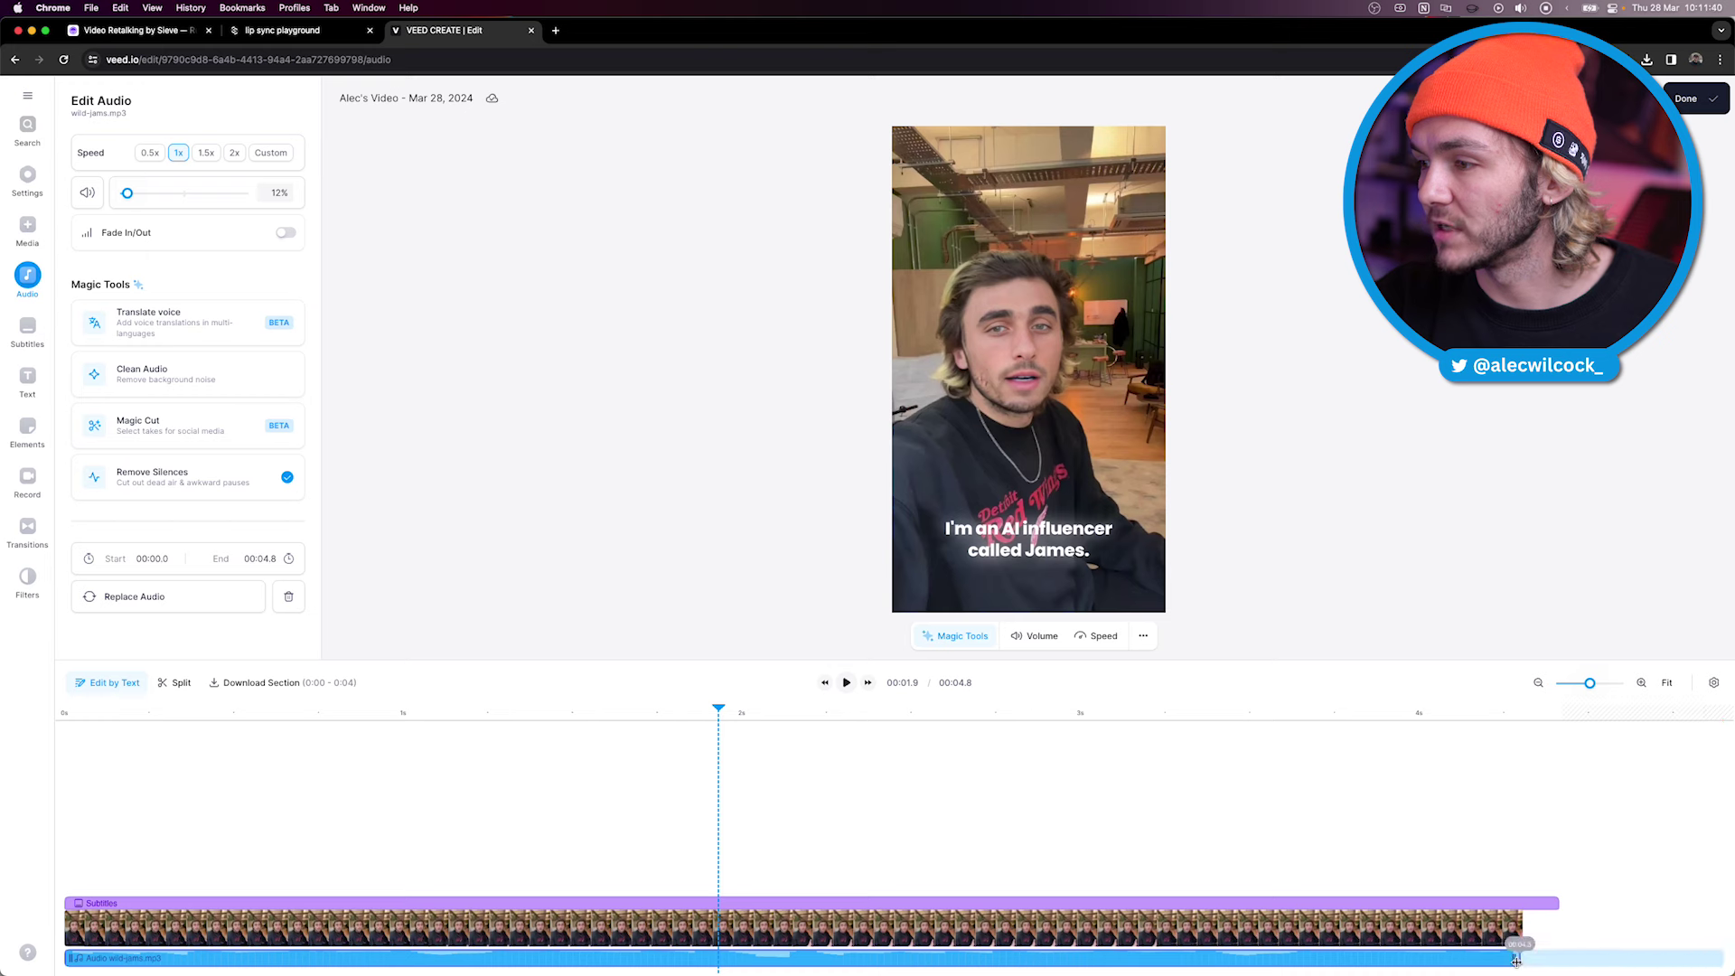
drag(441, 720, 67, 719)
- Play the video, then drag the subtitle caption higher on the frame
key(space)
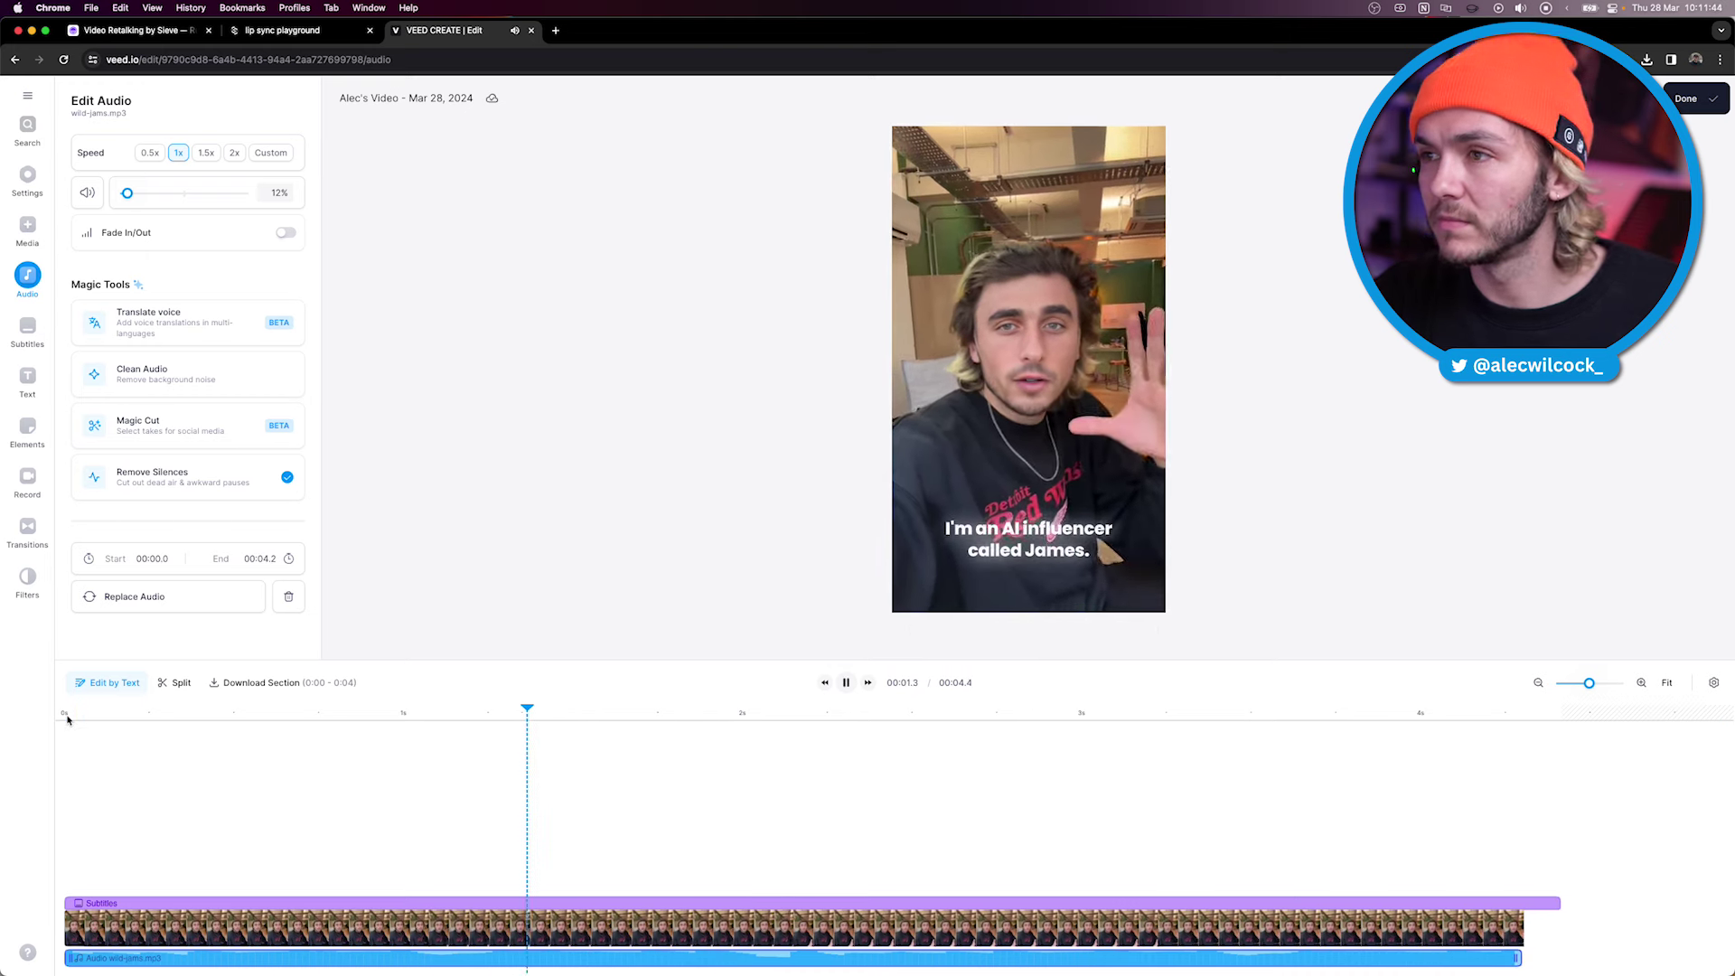
click(1015, 534)
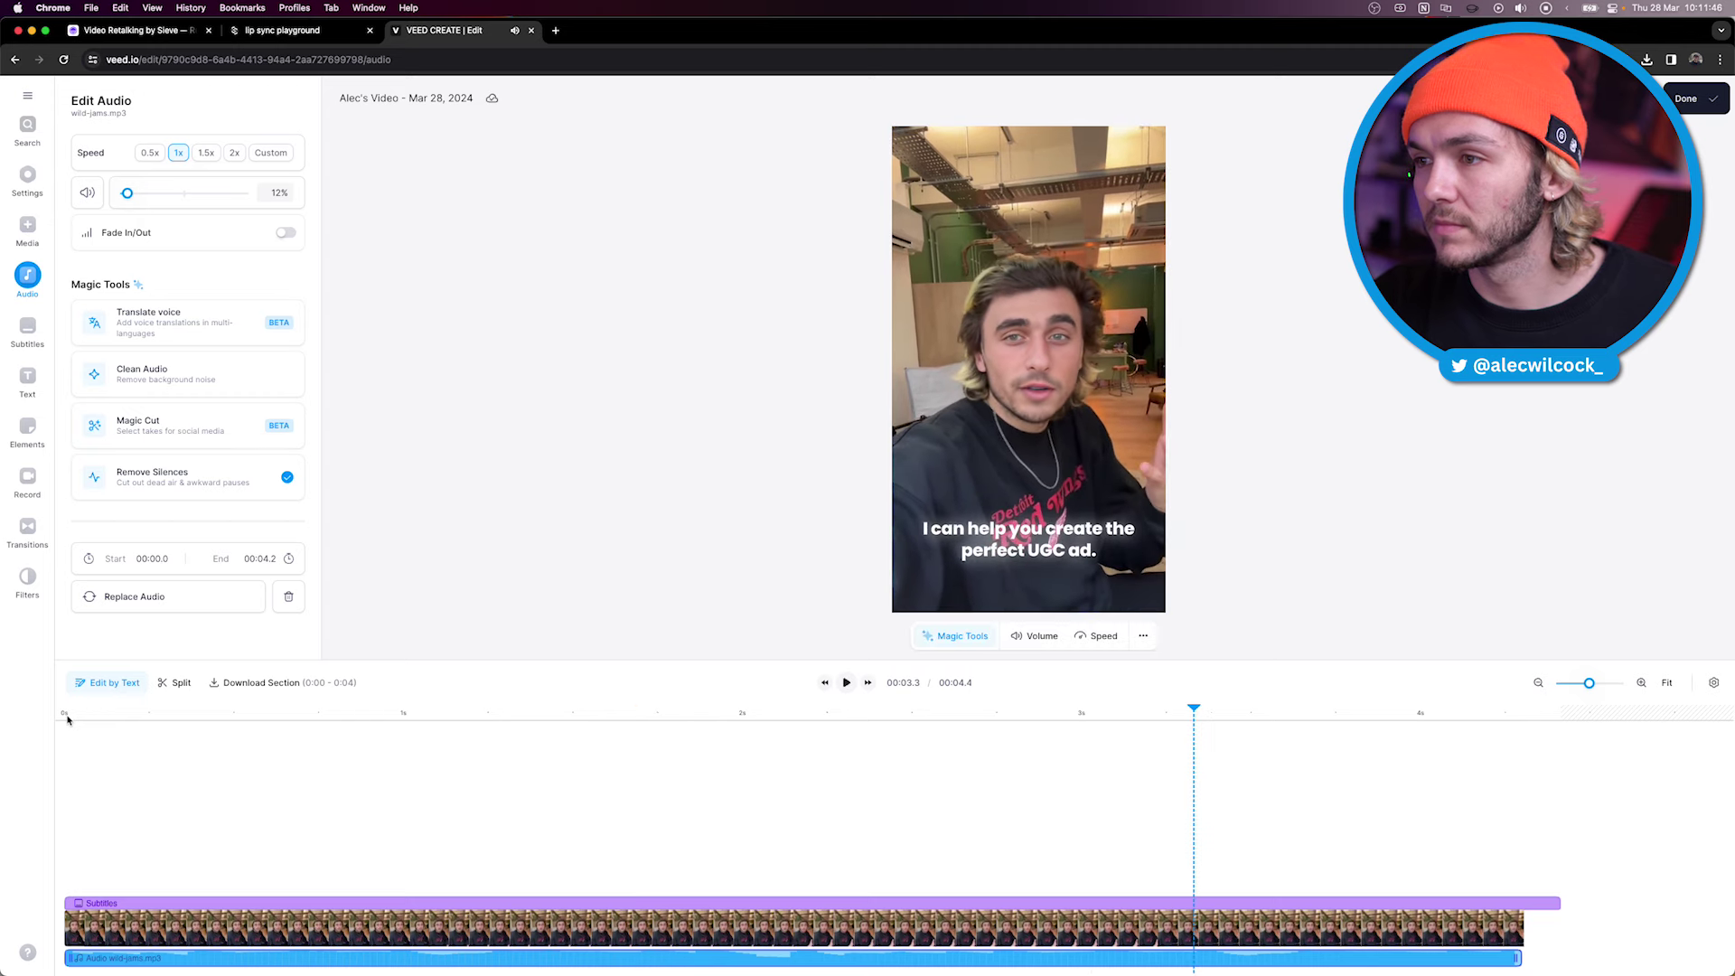
click(1014, 534)
drag(1015, 534, 1096, 458)
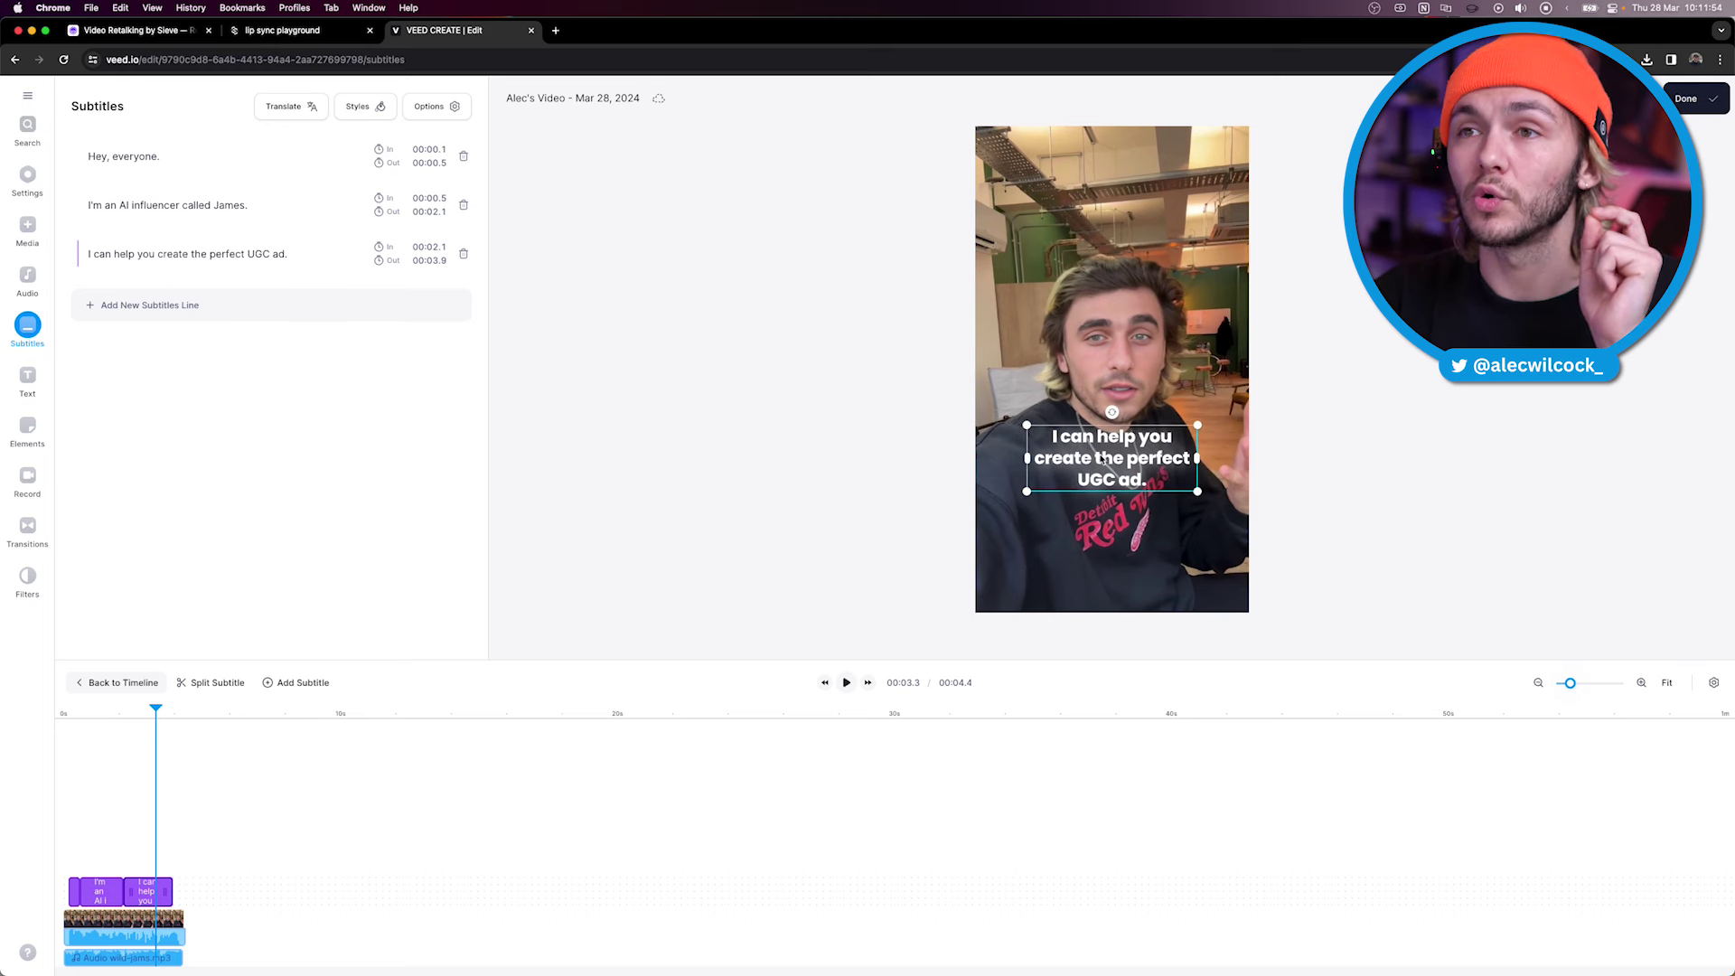
- Auto-format the subtitles to 1 line each, yielding five entries, and replay from the start
click(435, 107)
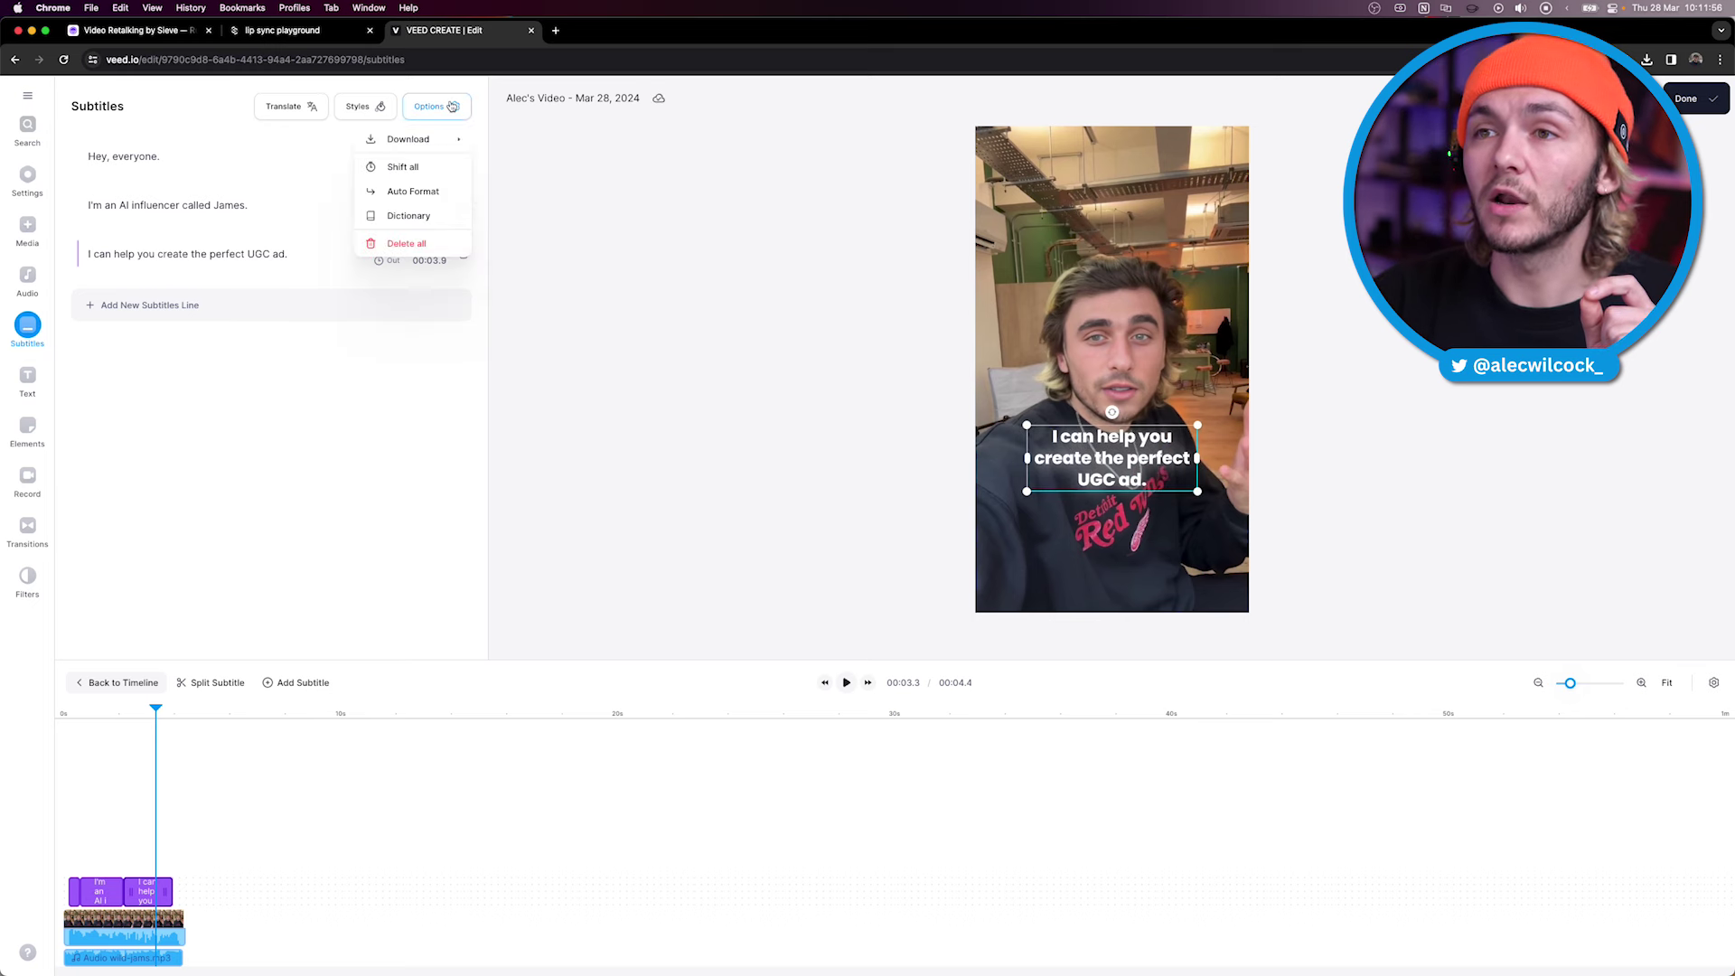
click(428, 192)
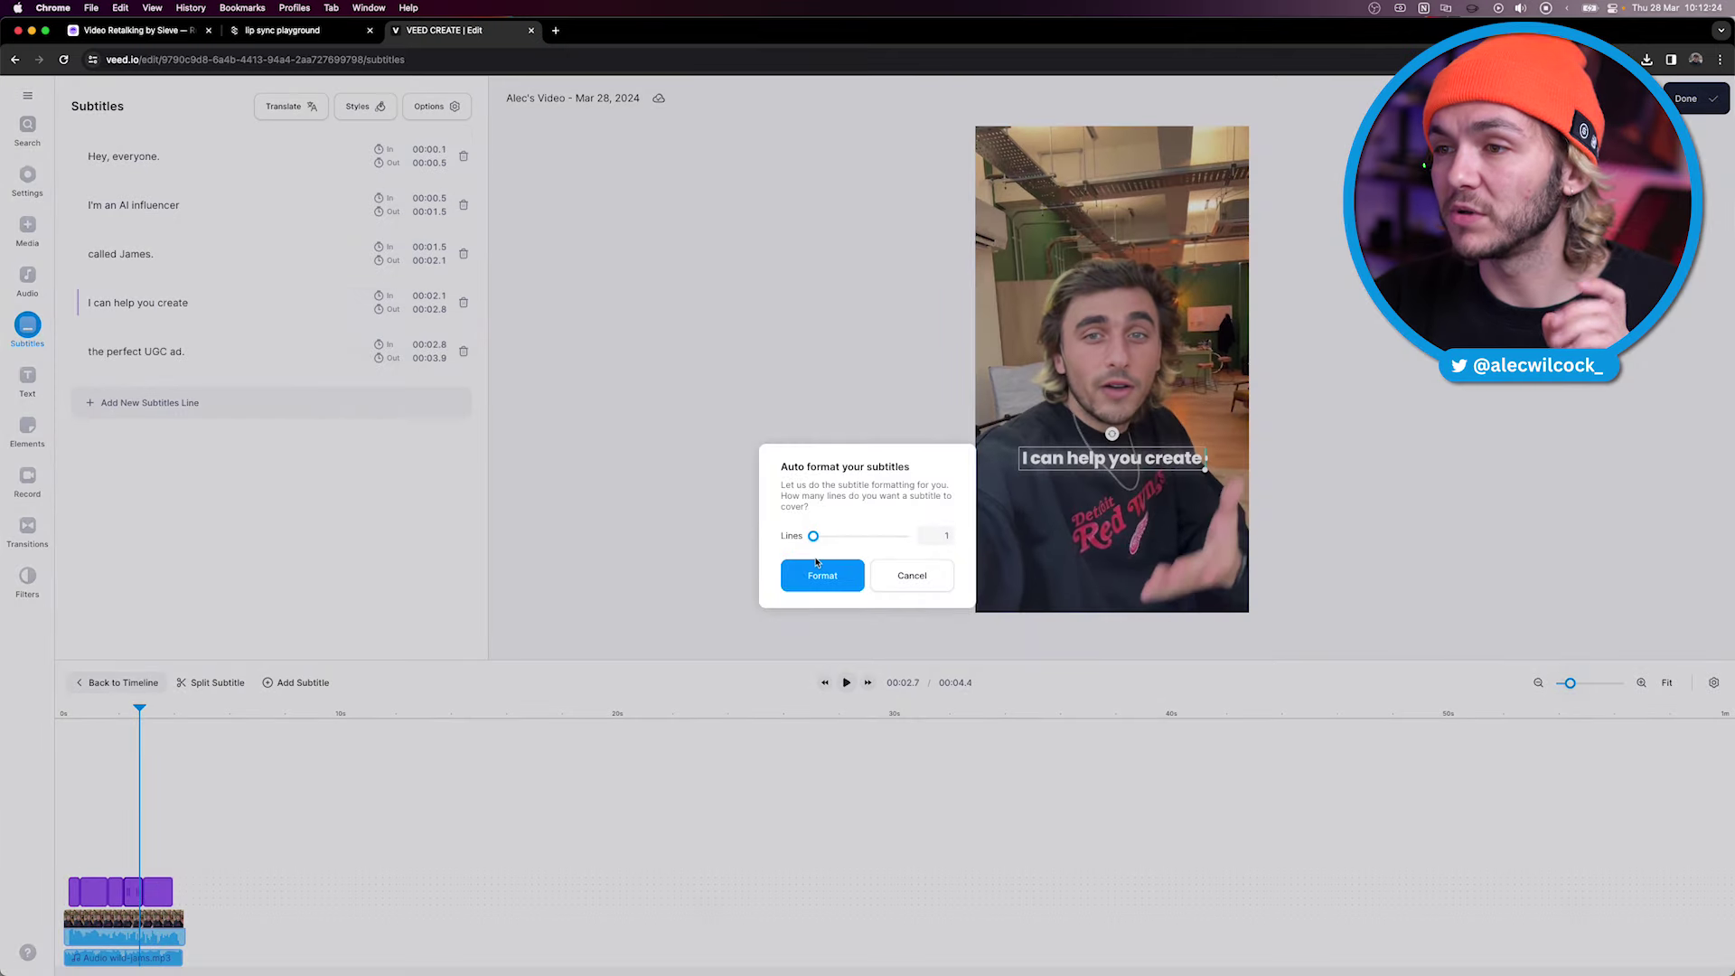
click(815, 567)
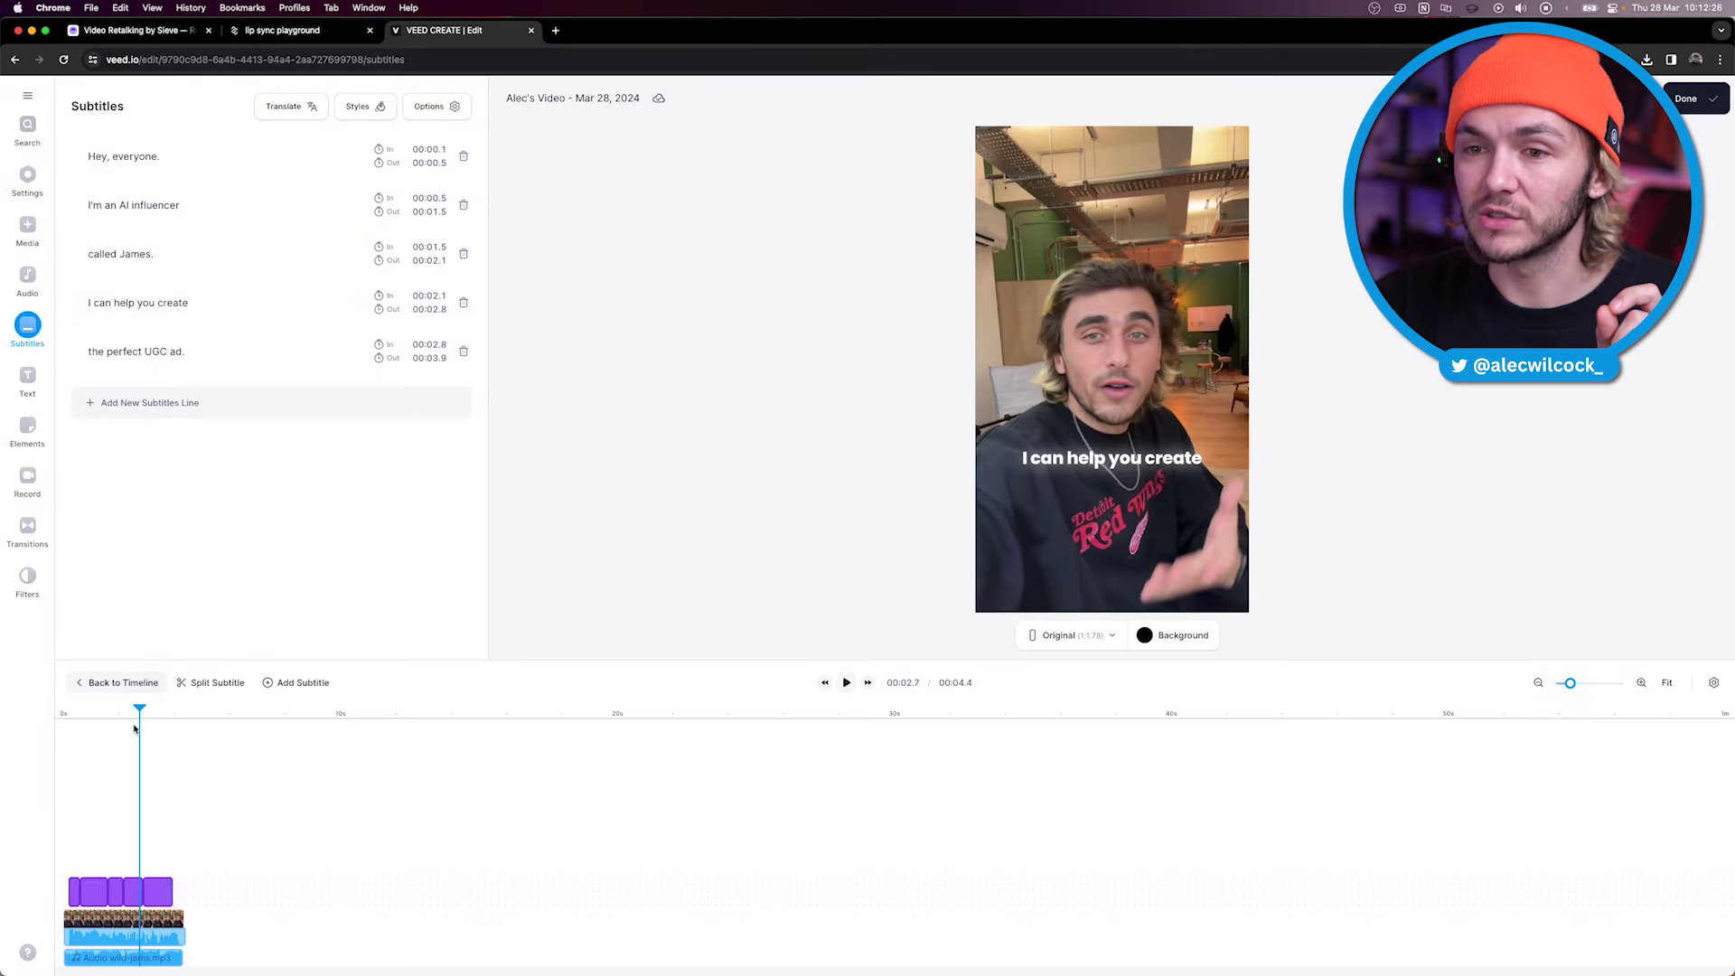
click(63, 713)
key(space)
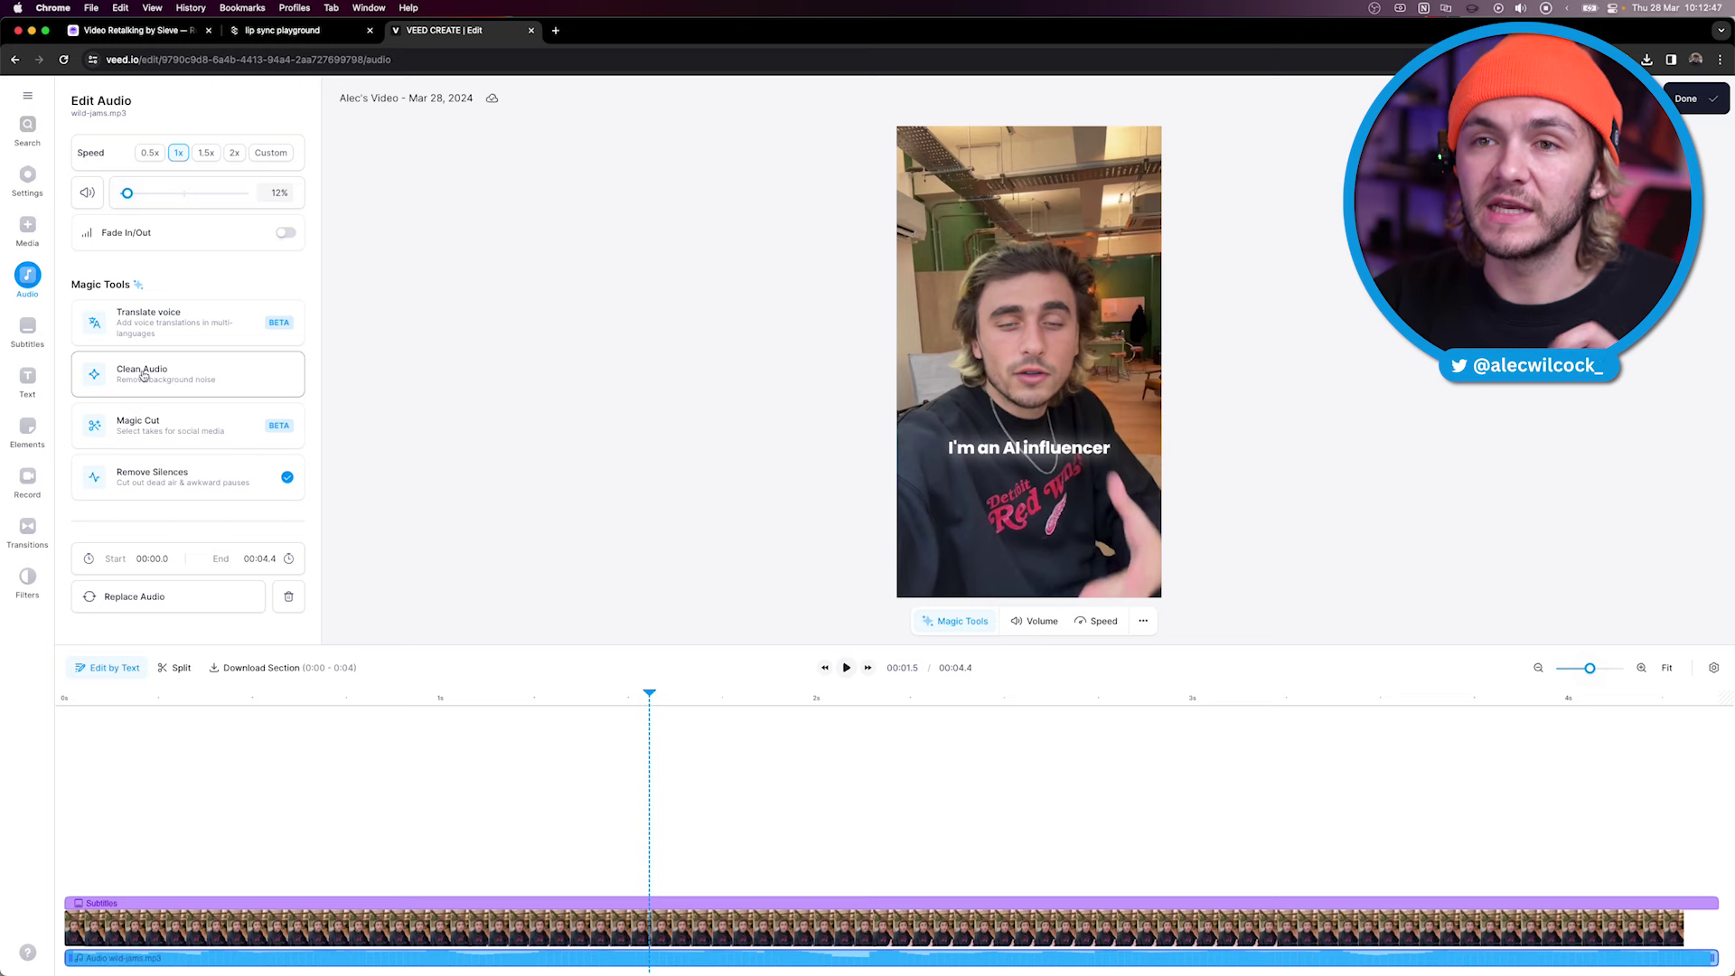
- Search stock videos for 'filming on iphone', add the 0:14 clip, and trim it to about 4.6 seconds
click(28, 230)
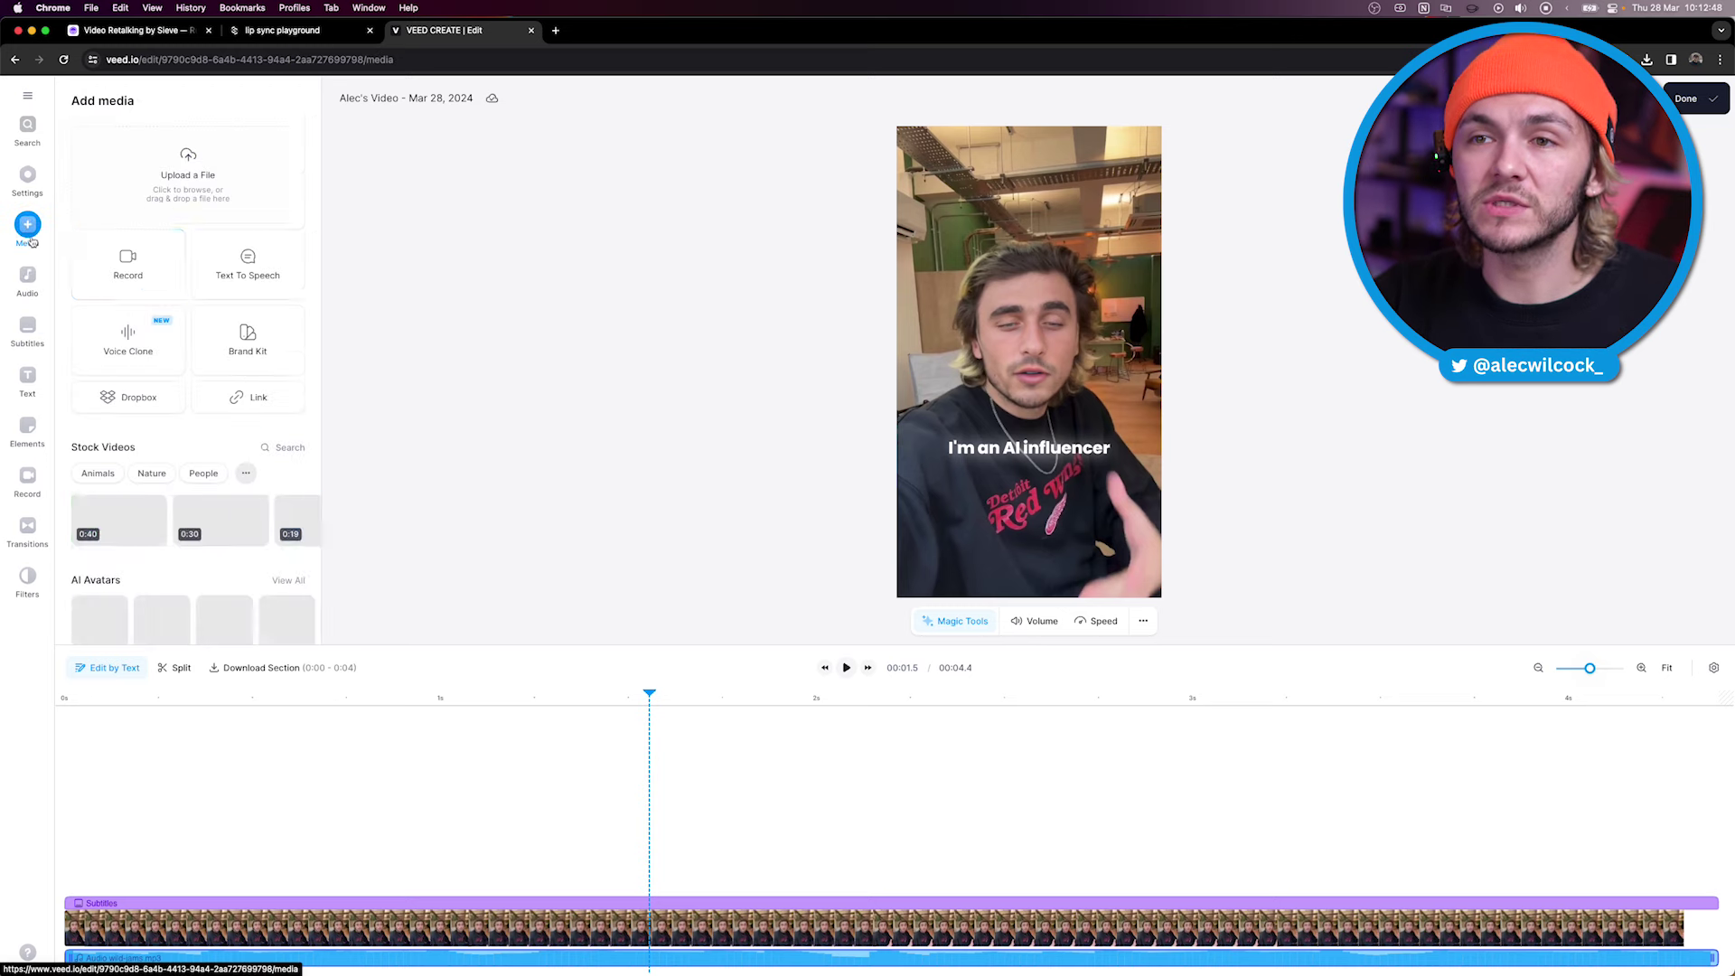
click(286, 448)
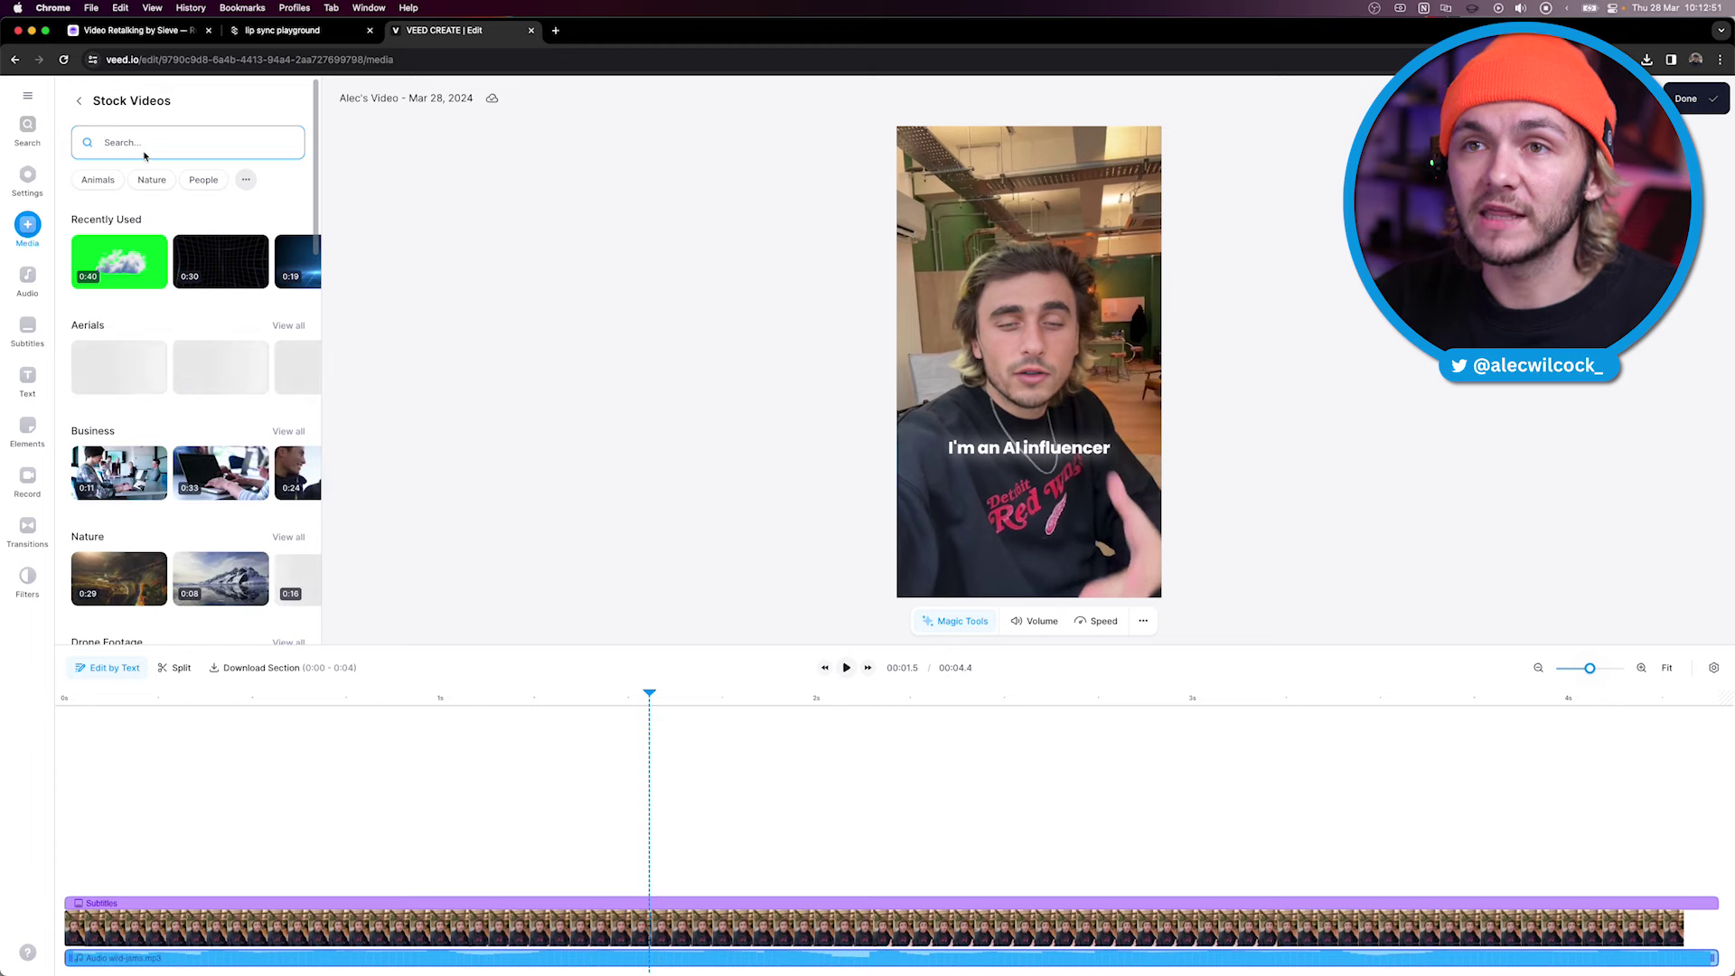
text(ugc)
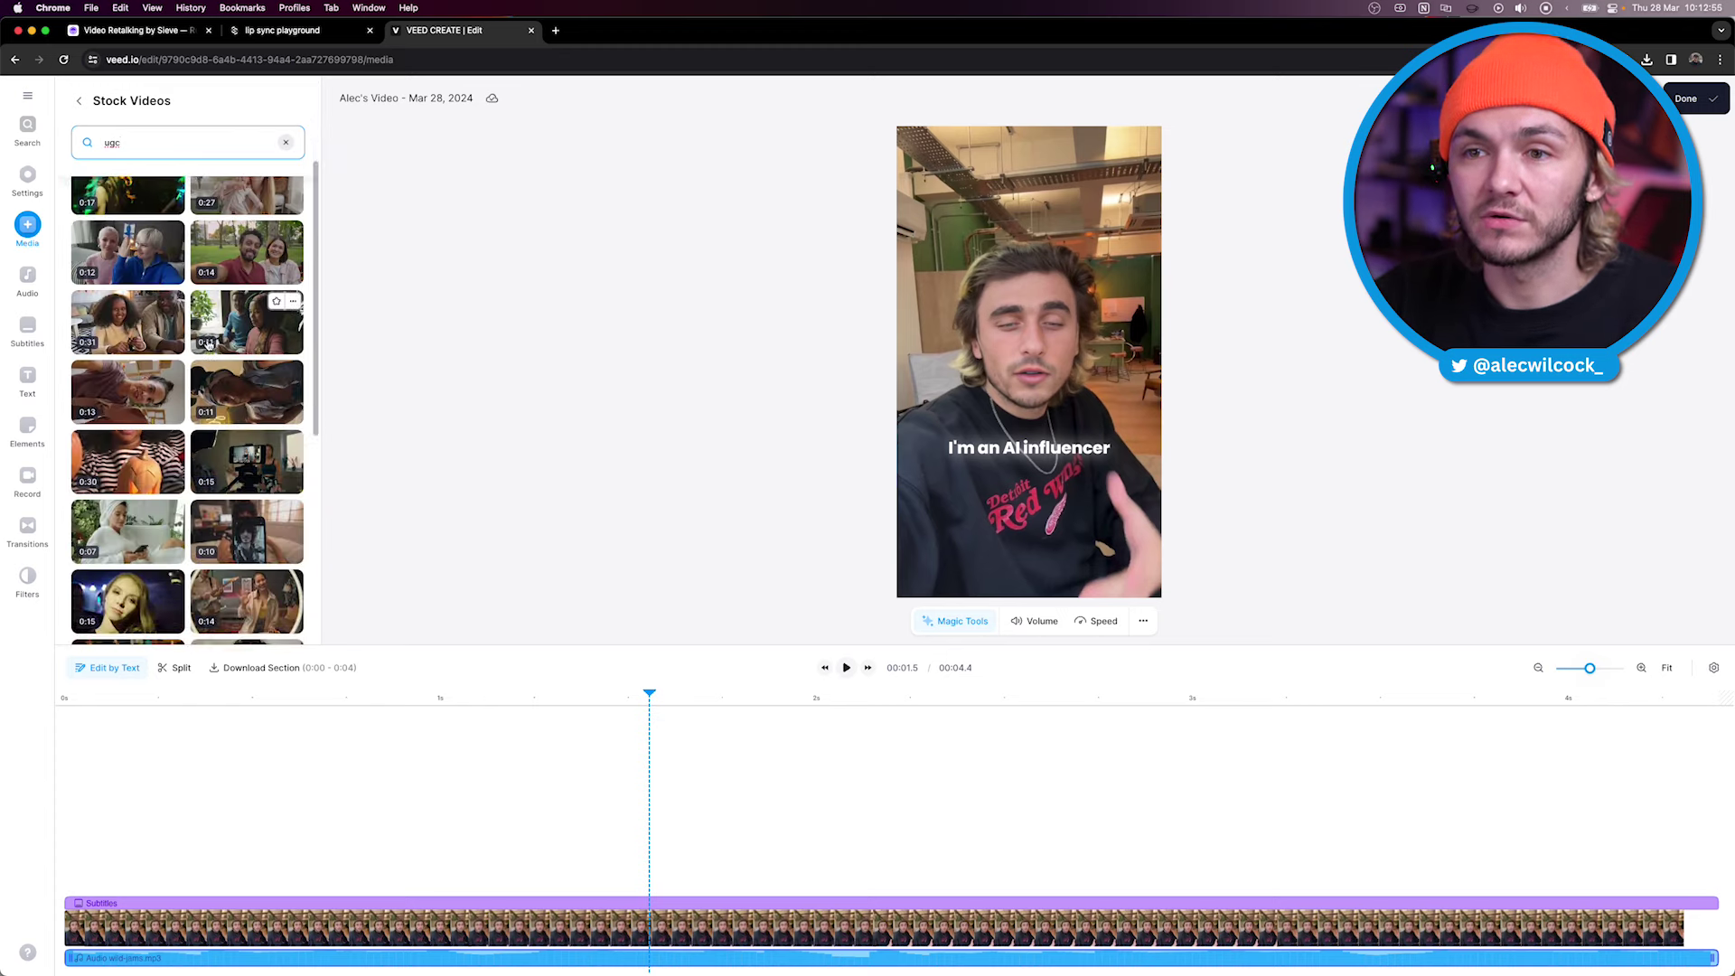
text(camera)
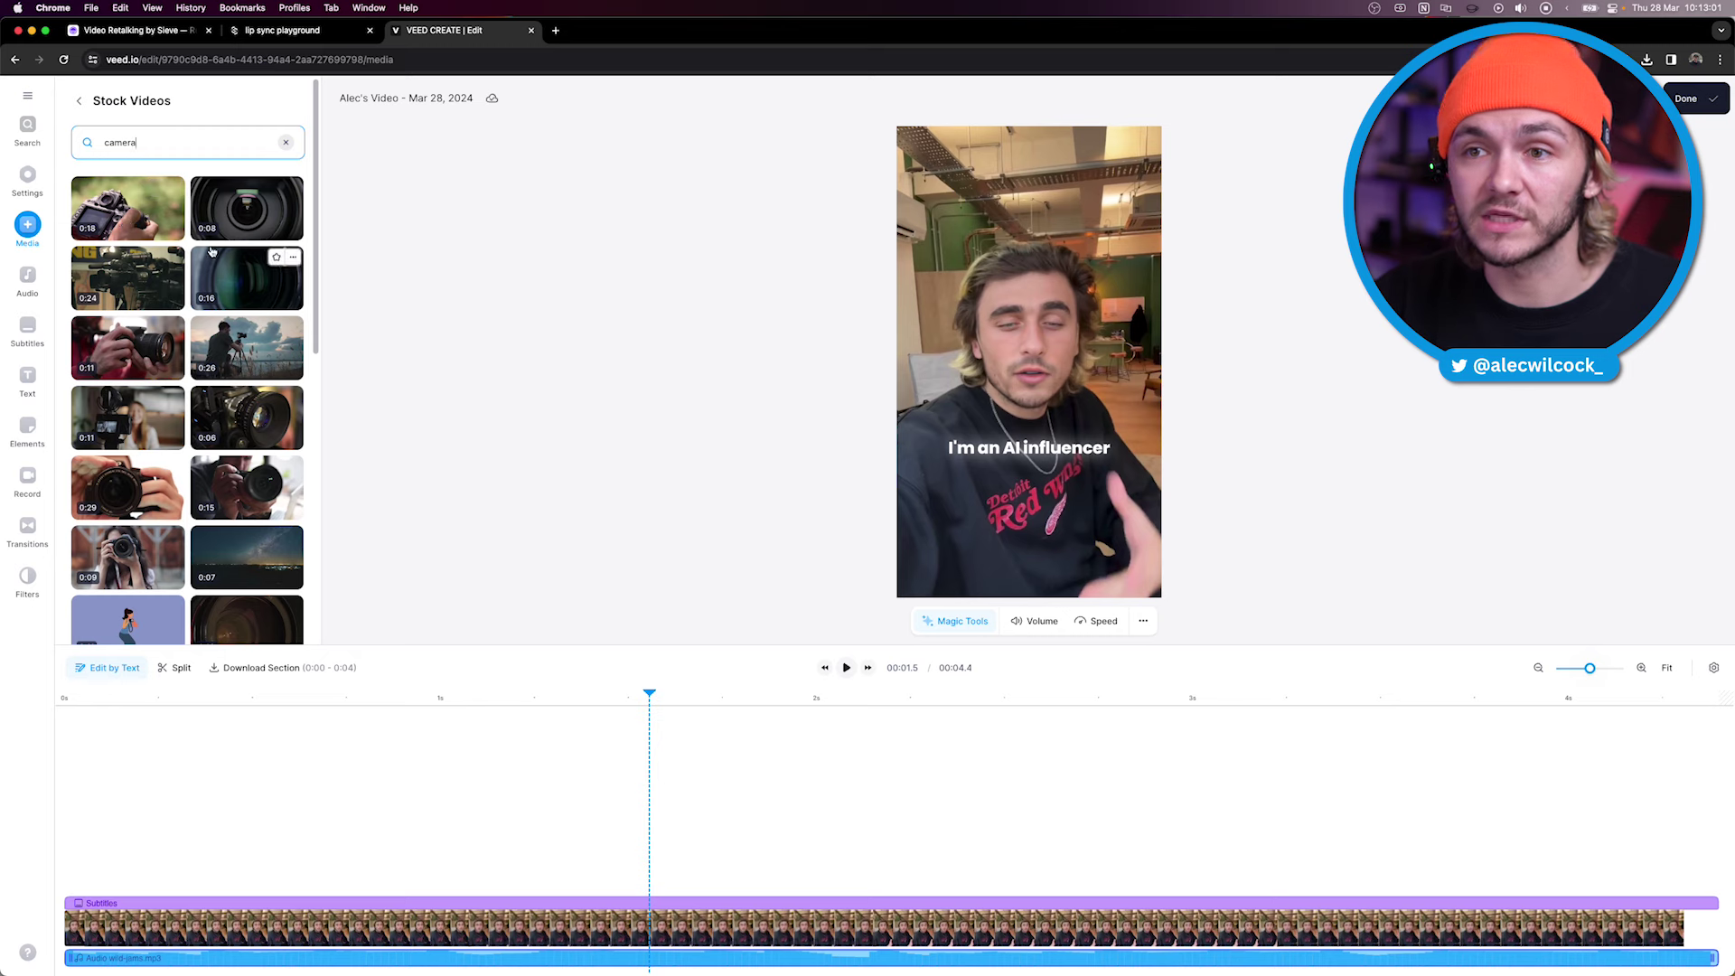
scroll(190, 494, down, 3)
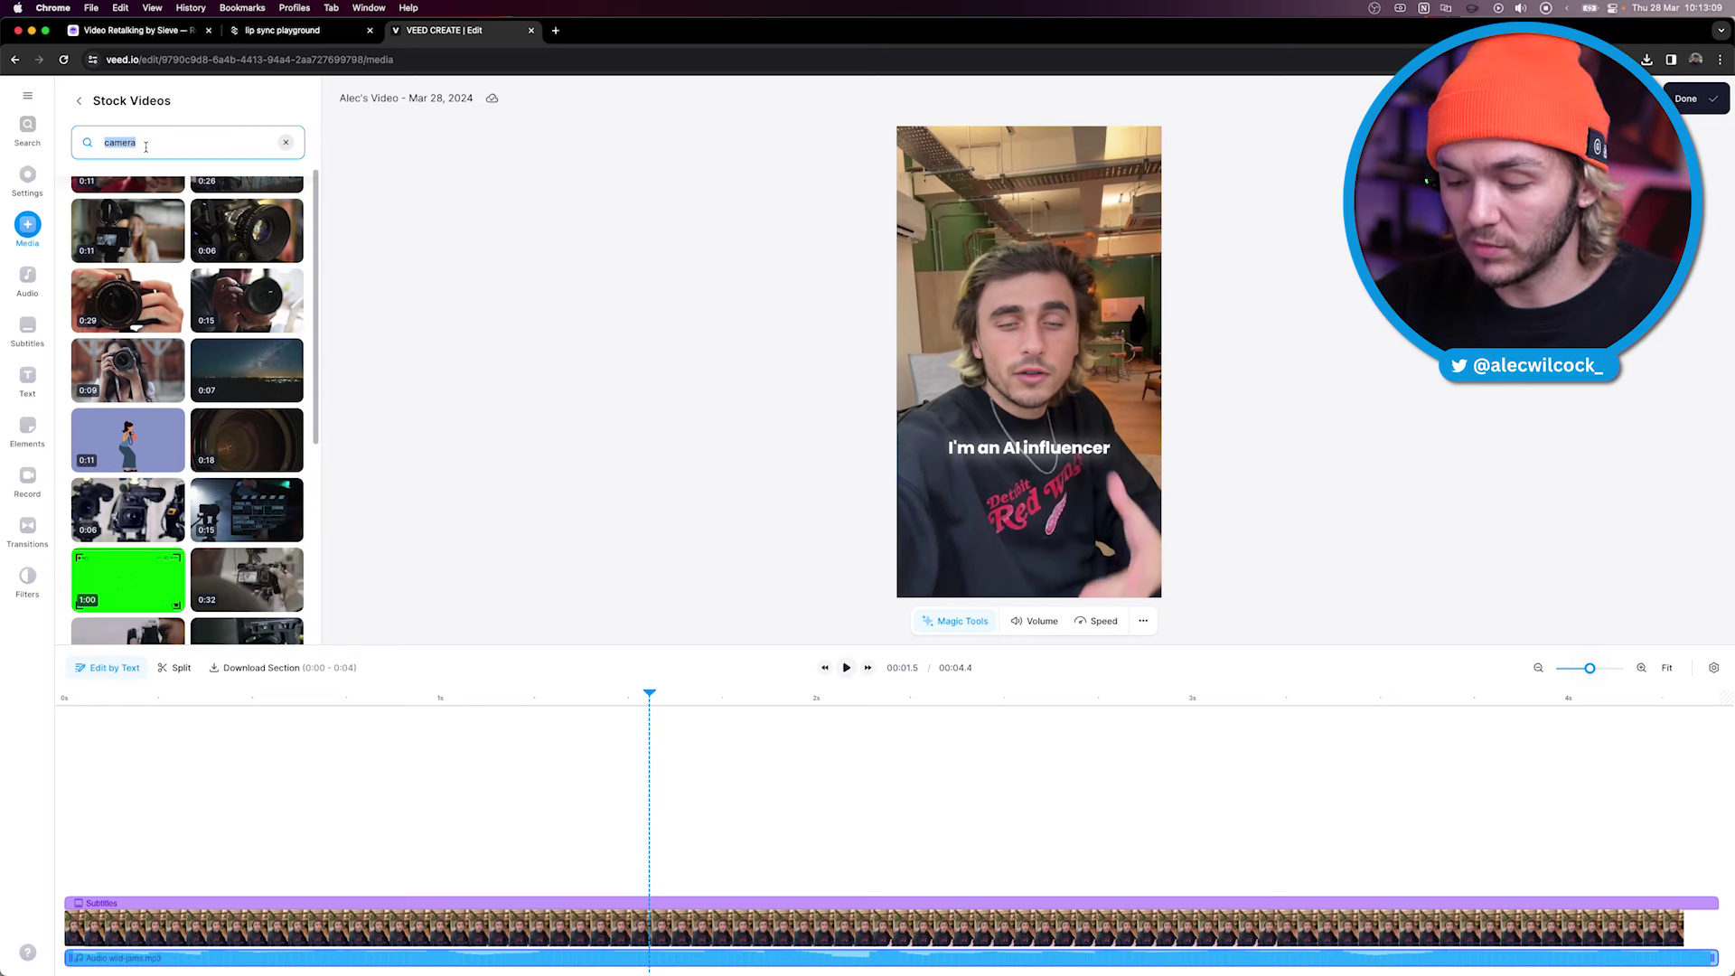
text(filming)
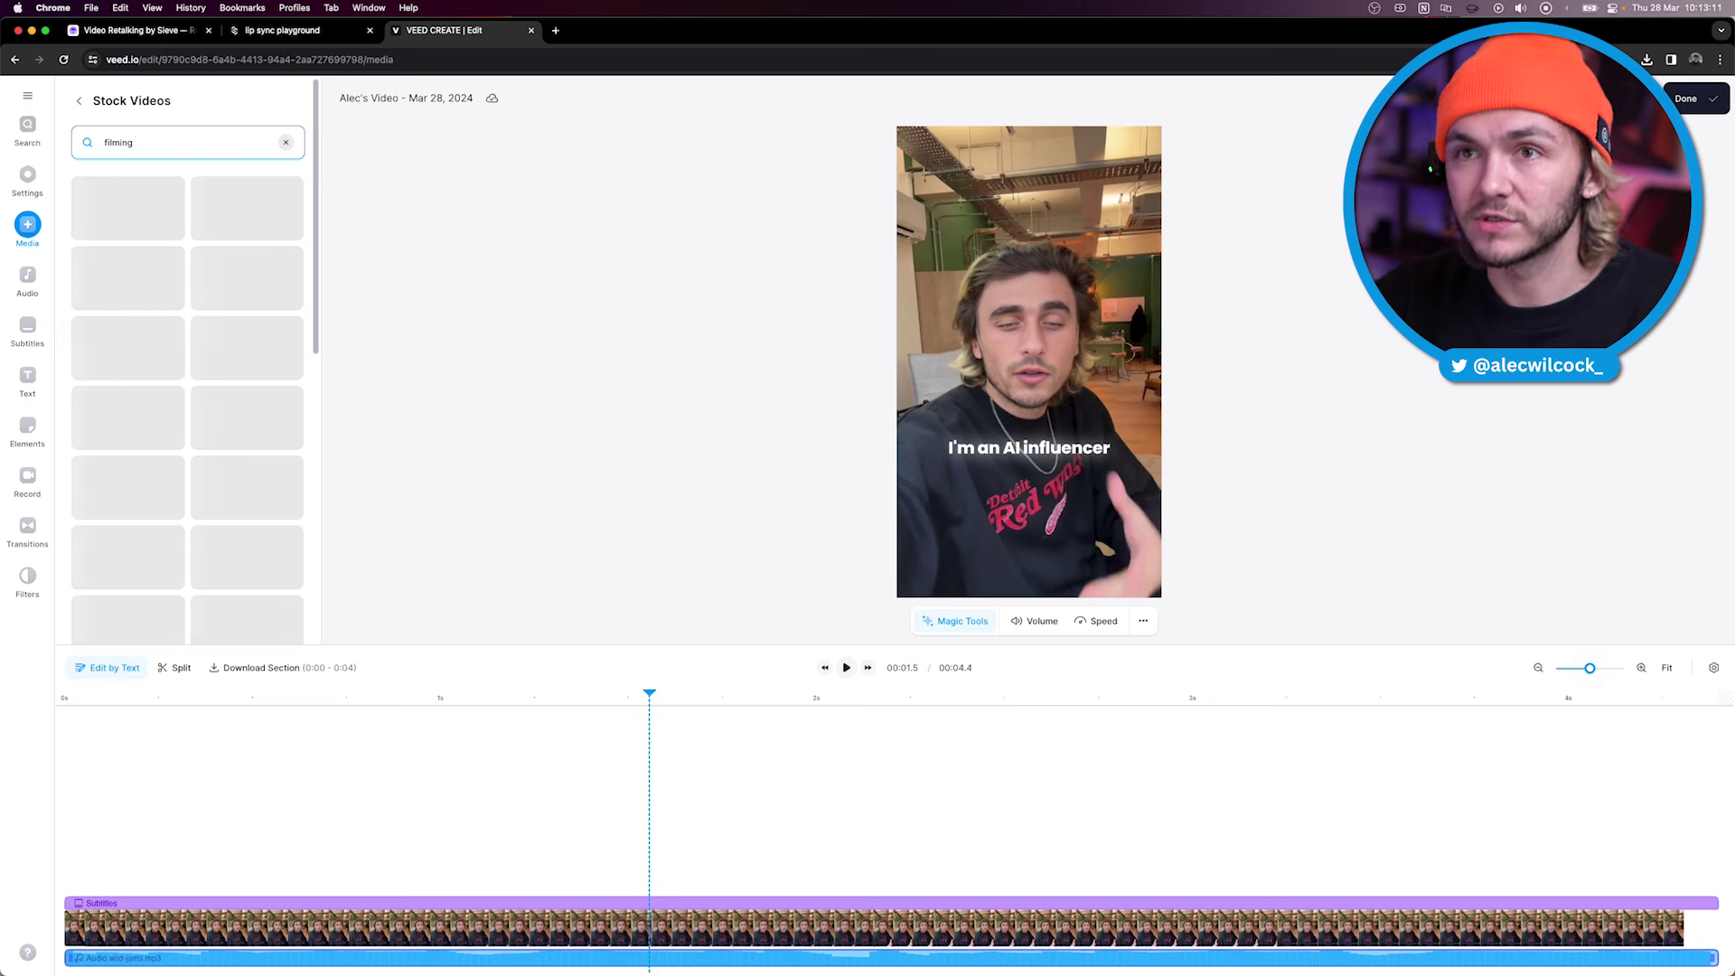
text(on iphone)
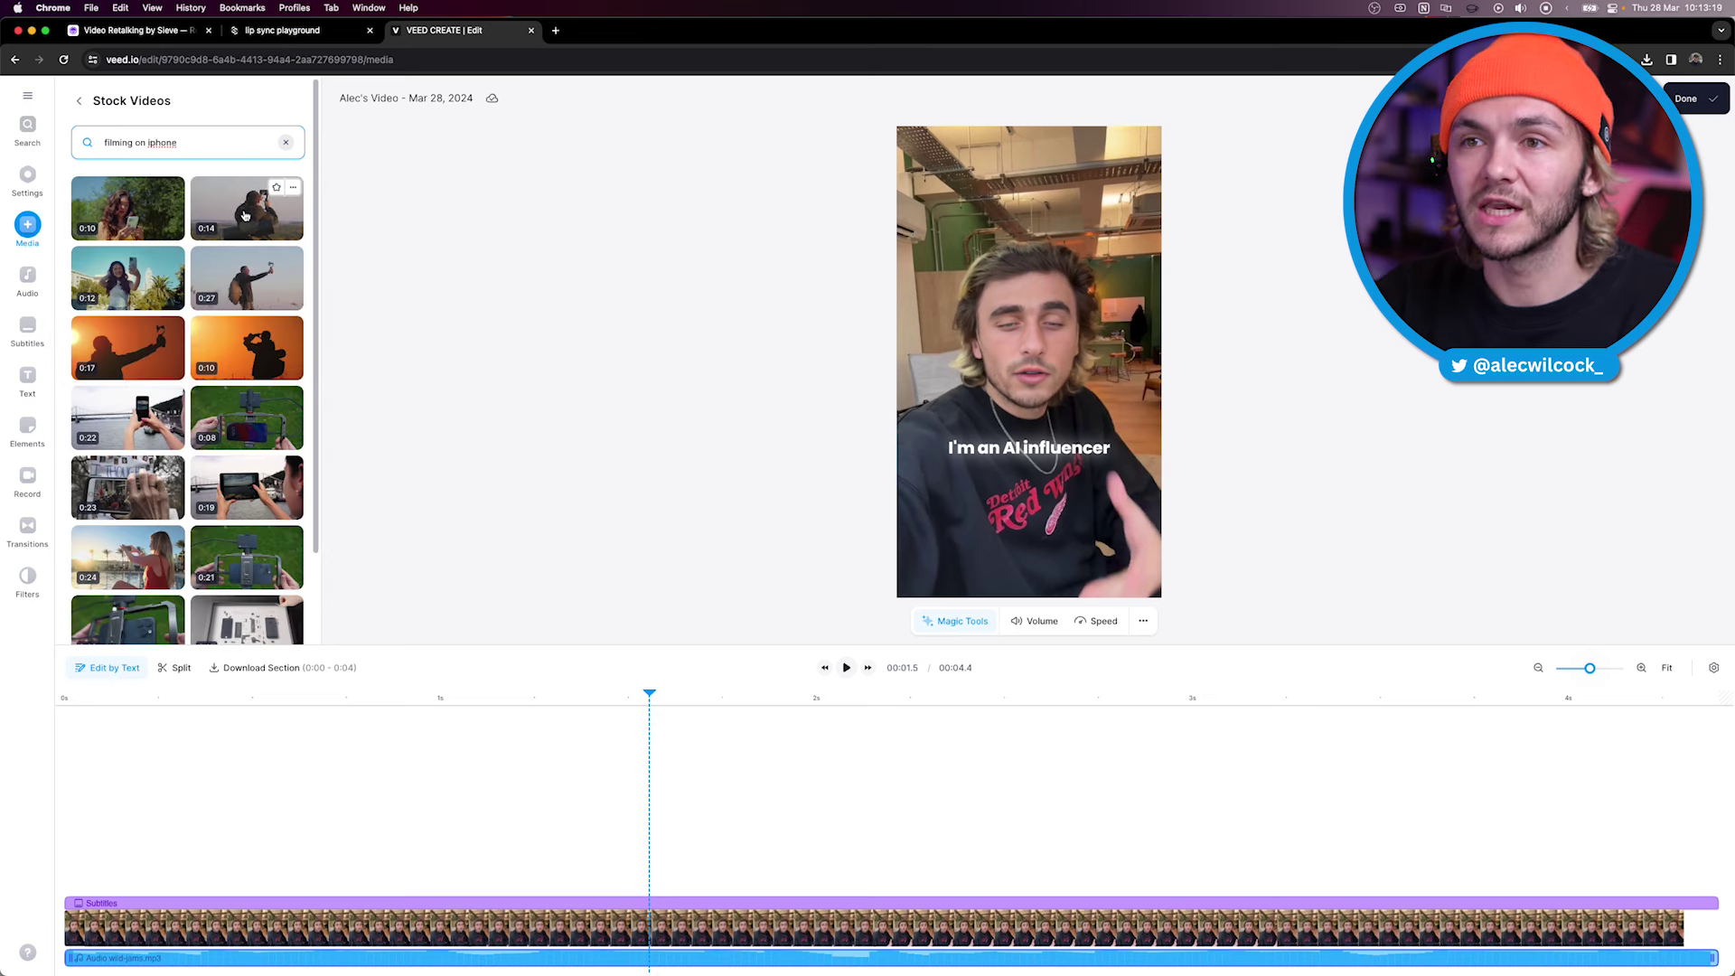
click(245, 215)
drag(1720, 875, 527, 861)
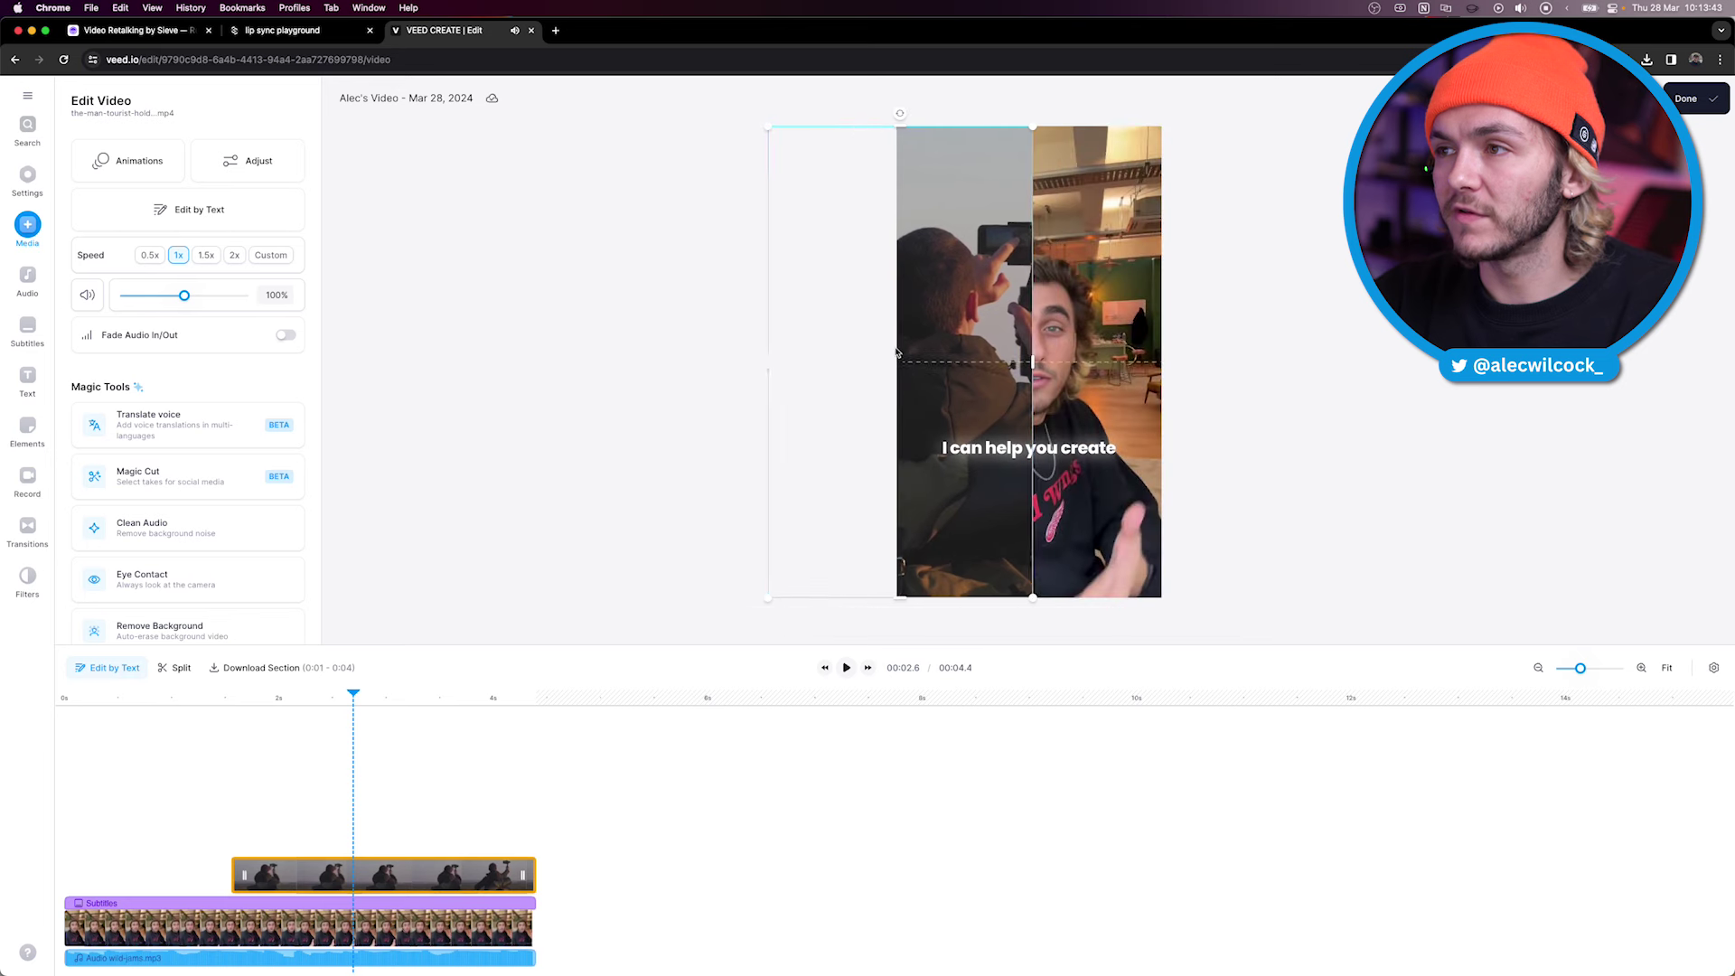
- Remove the presenter's background and move the stretched b-roll to the lower track starting at 0 s
drag(1031, 362, 1161, 363)
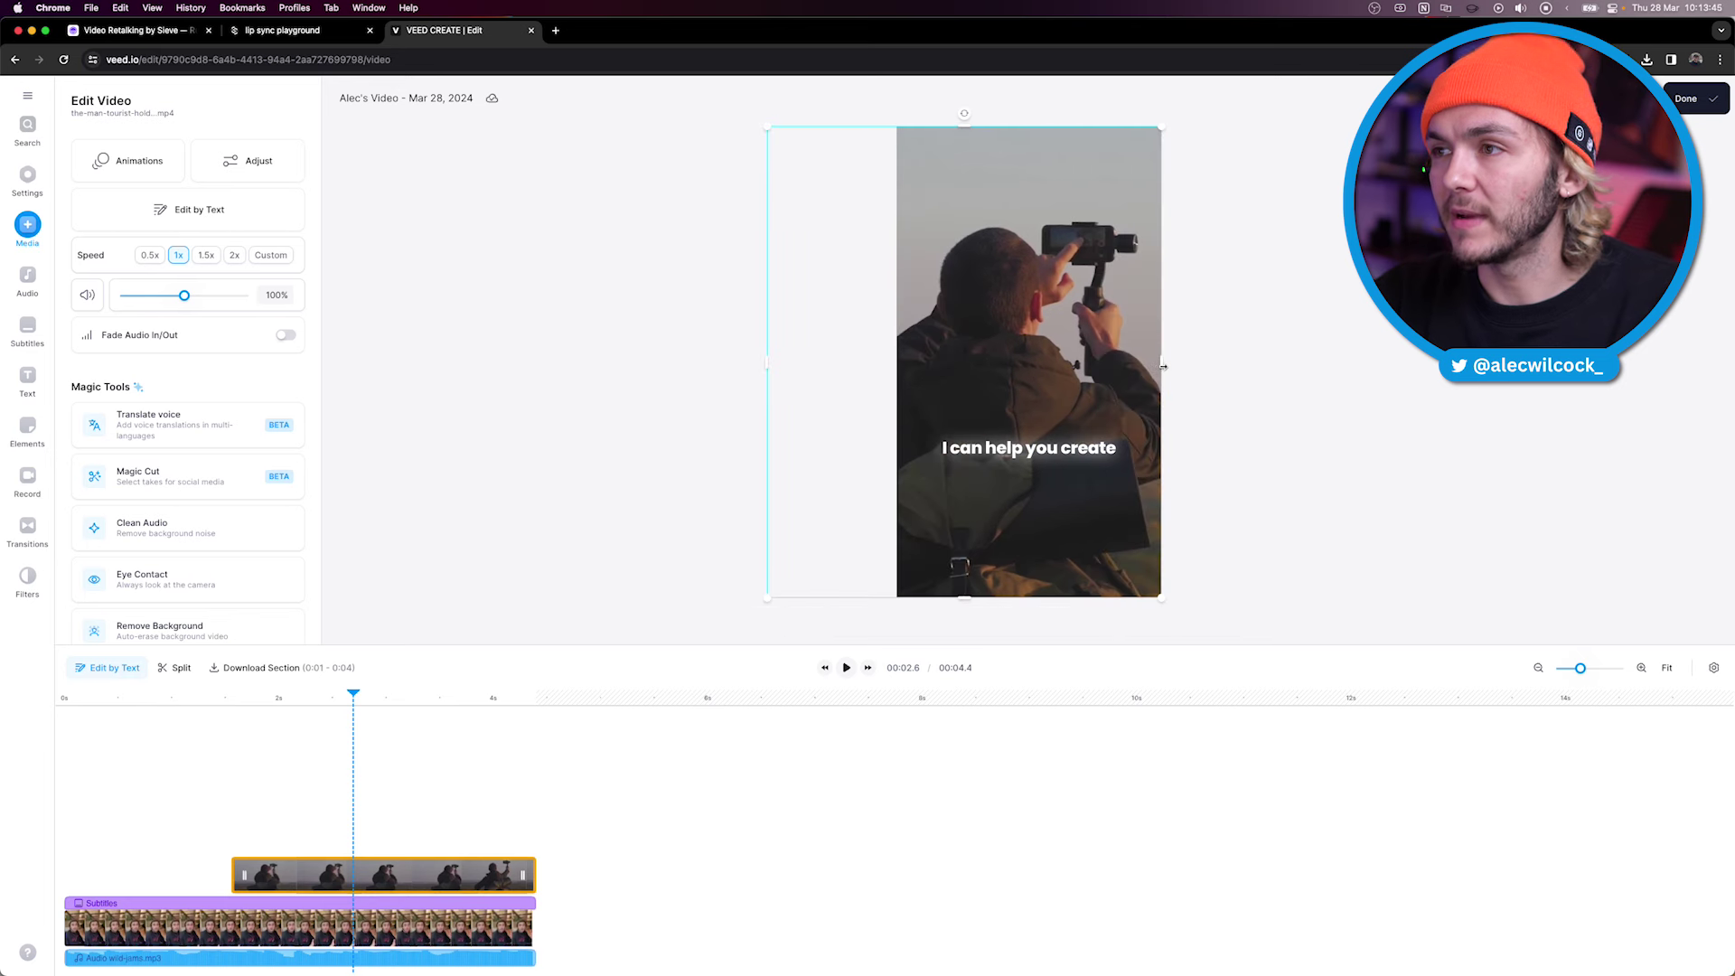
click(189, 927)
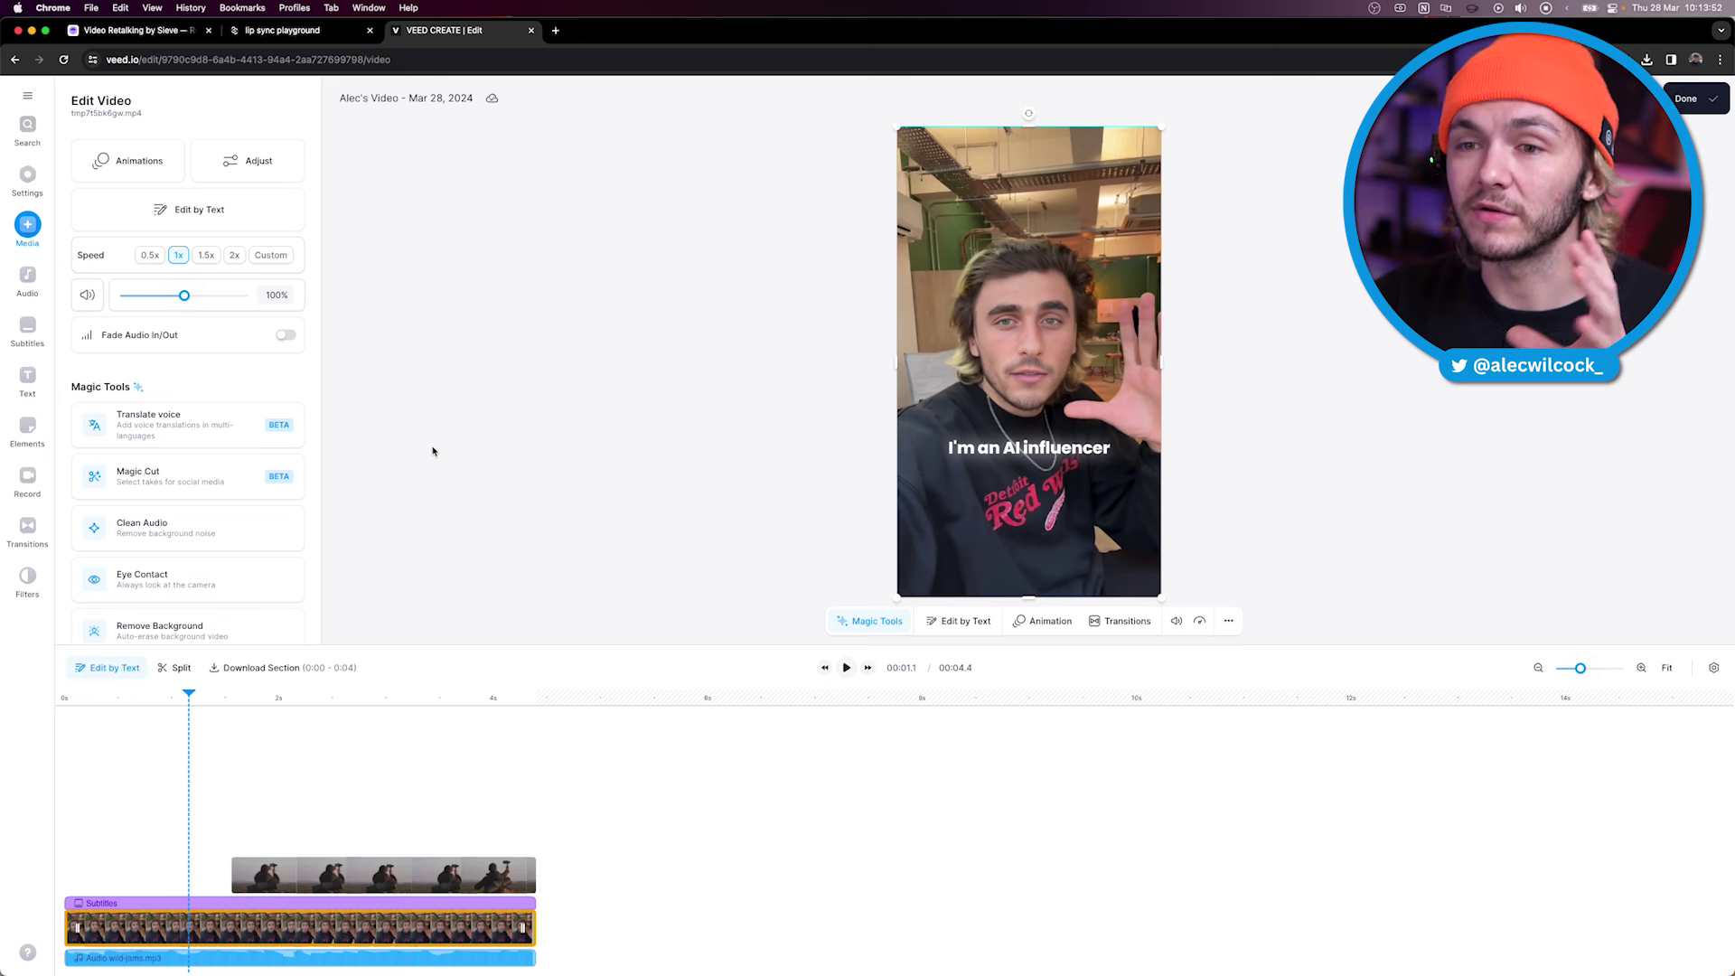
scroll(252, 519, down, 3)
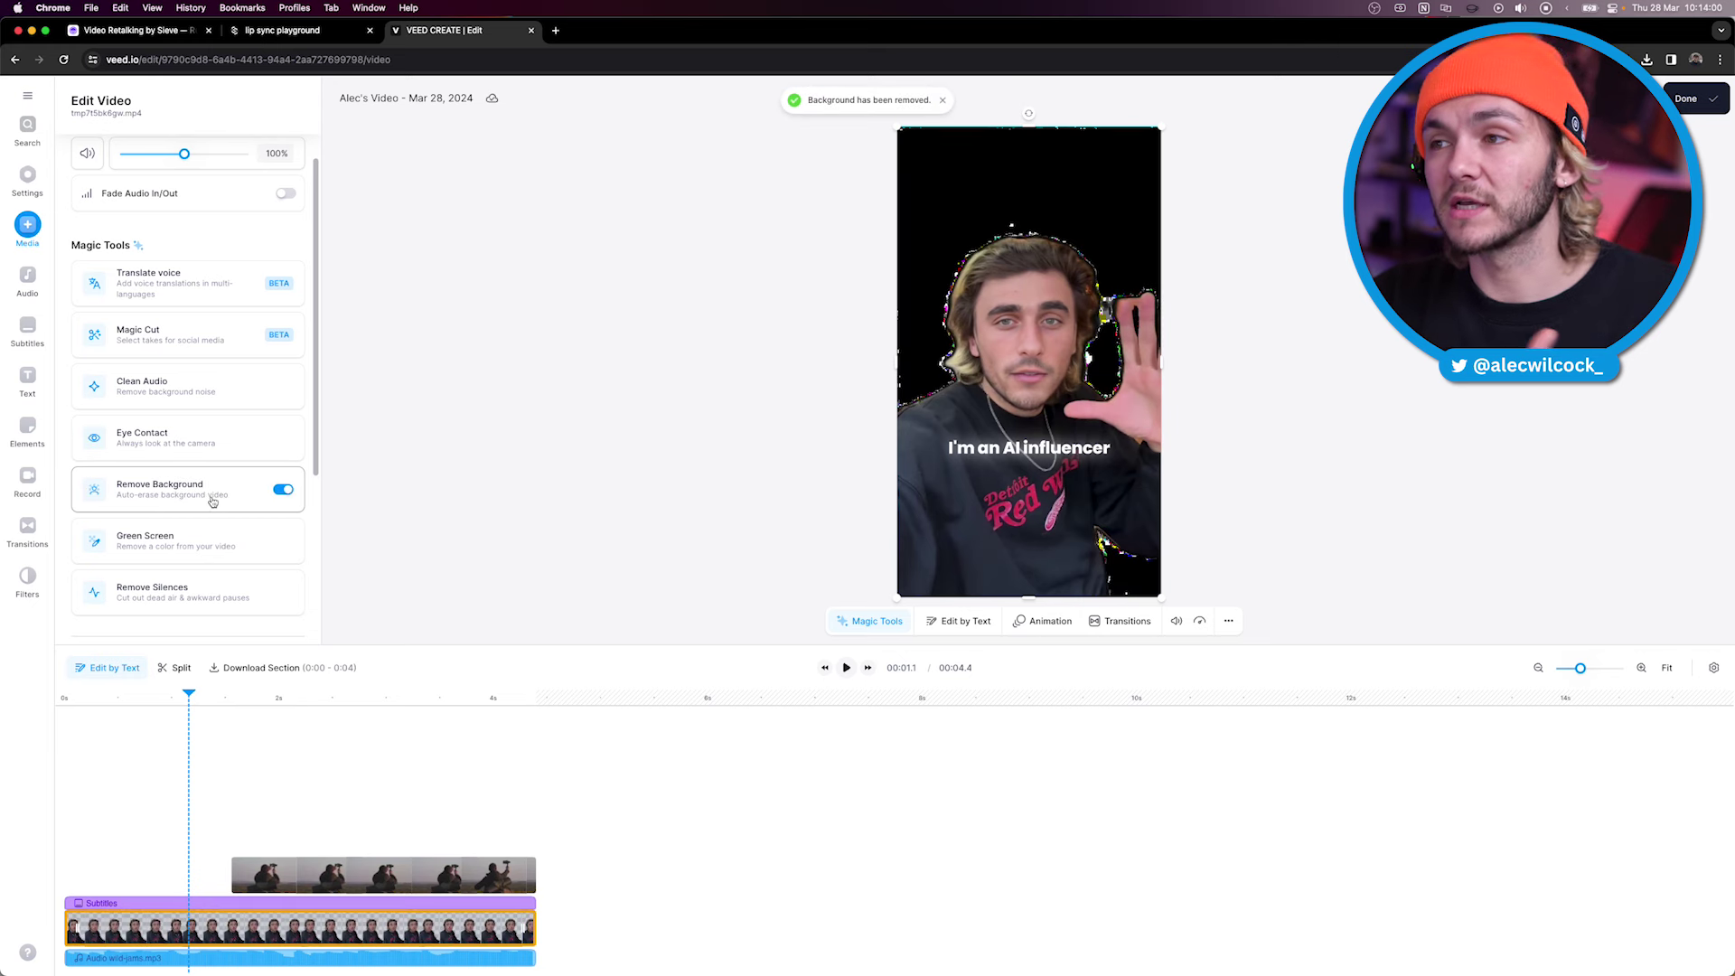
click(205, 698)
click(109, 698)
click(199, 698)
click(204, 697)
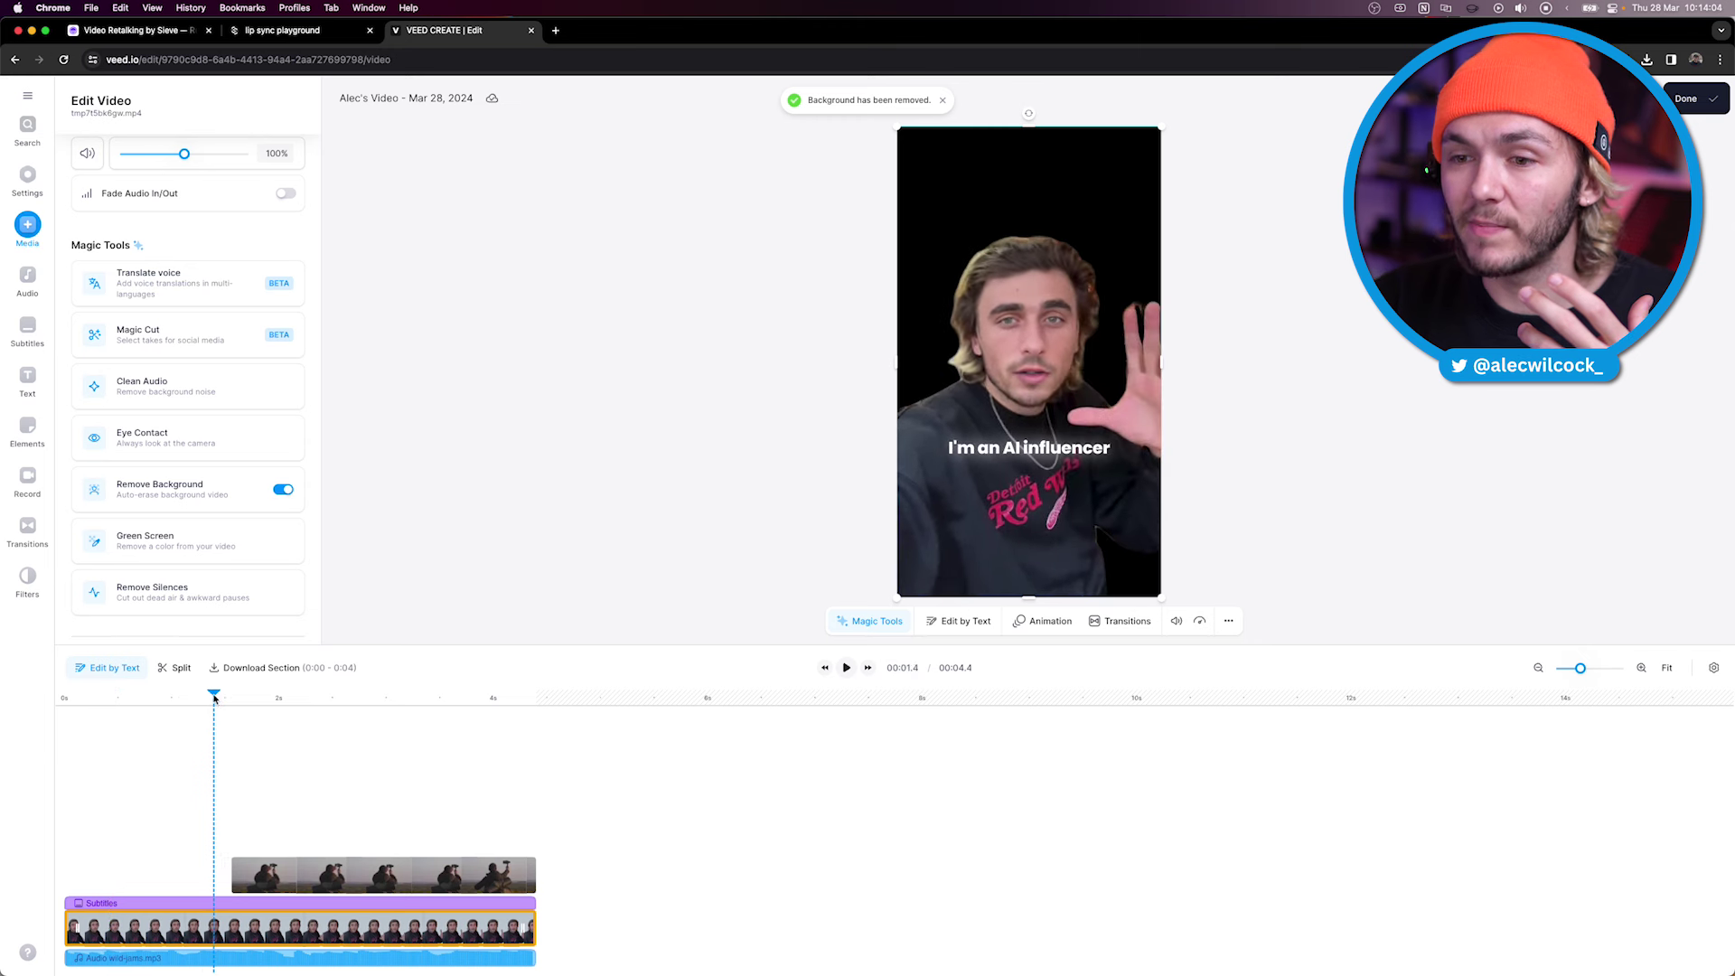
click(227, 698)
drag(342, 875, 265, 928)
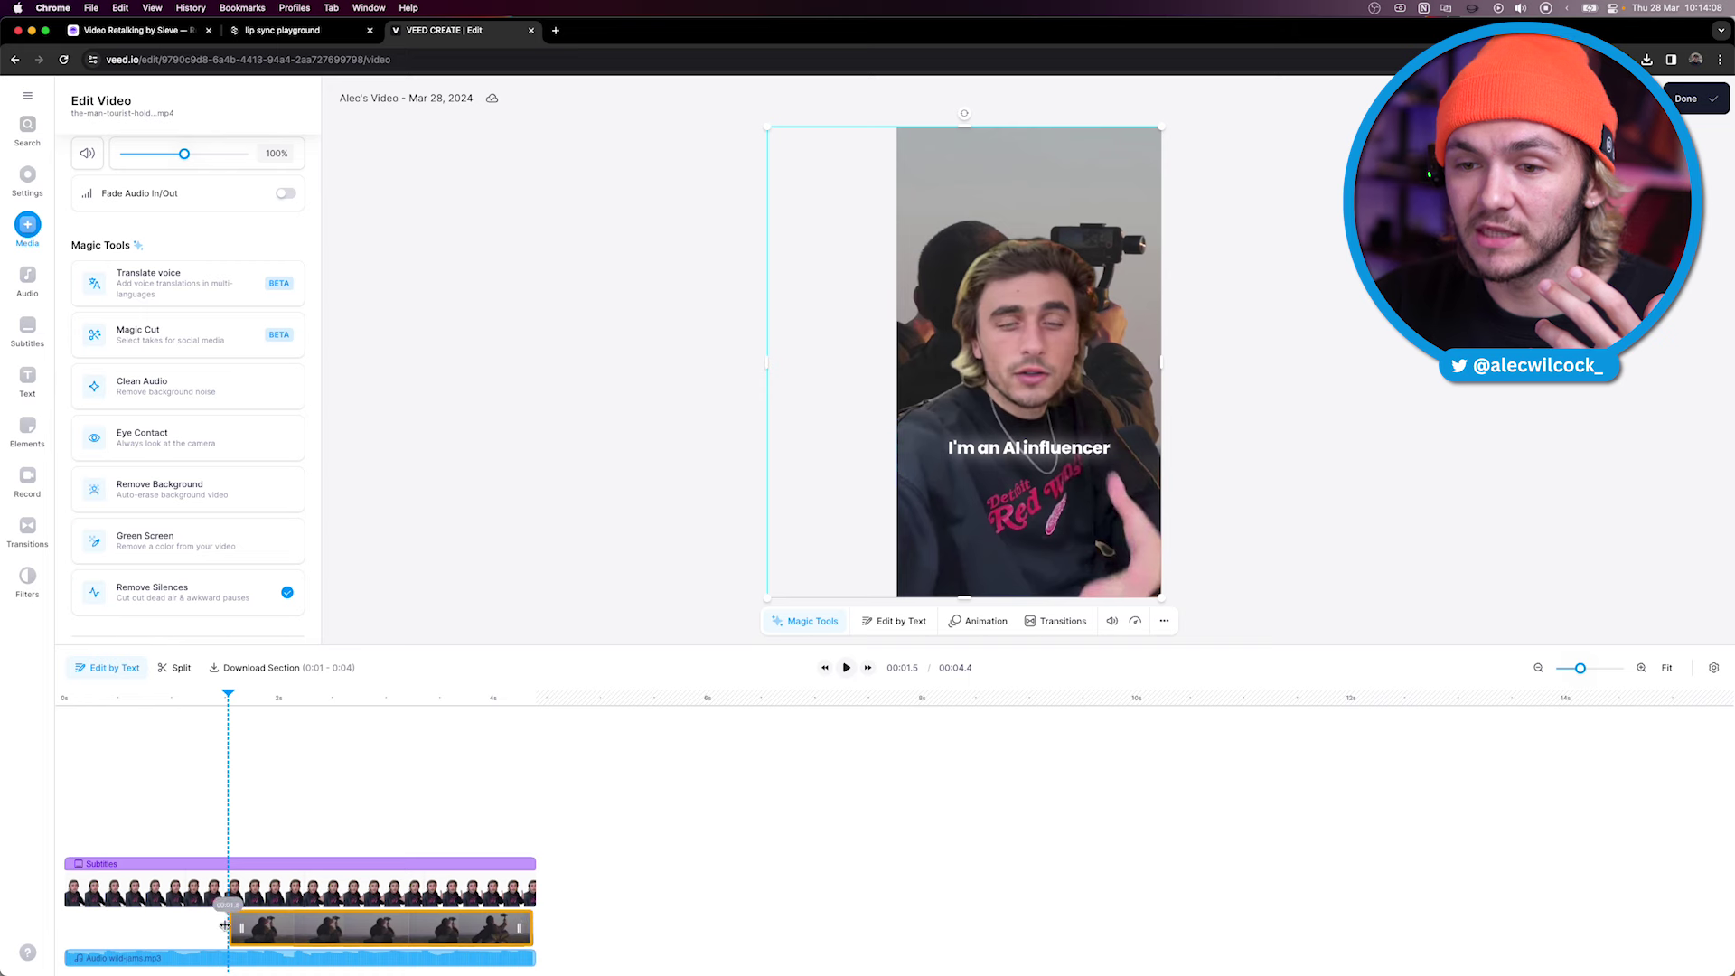
mouse_move(504, 926)
mouse_down()
mouse_move(339, 925)
mouse_move(535, 923)
mouse_up()
- Shrink the presenter and place it lower, with the b-roll stretched to fill the background
key(space)
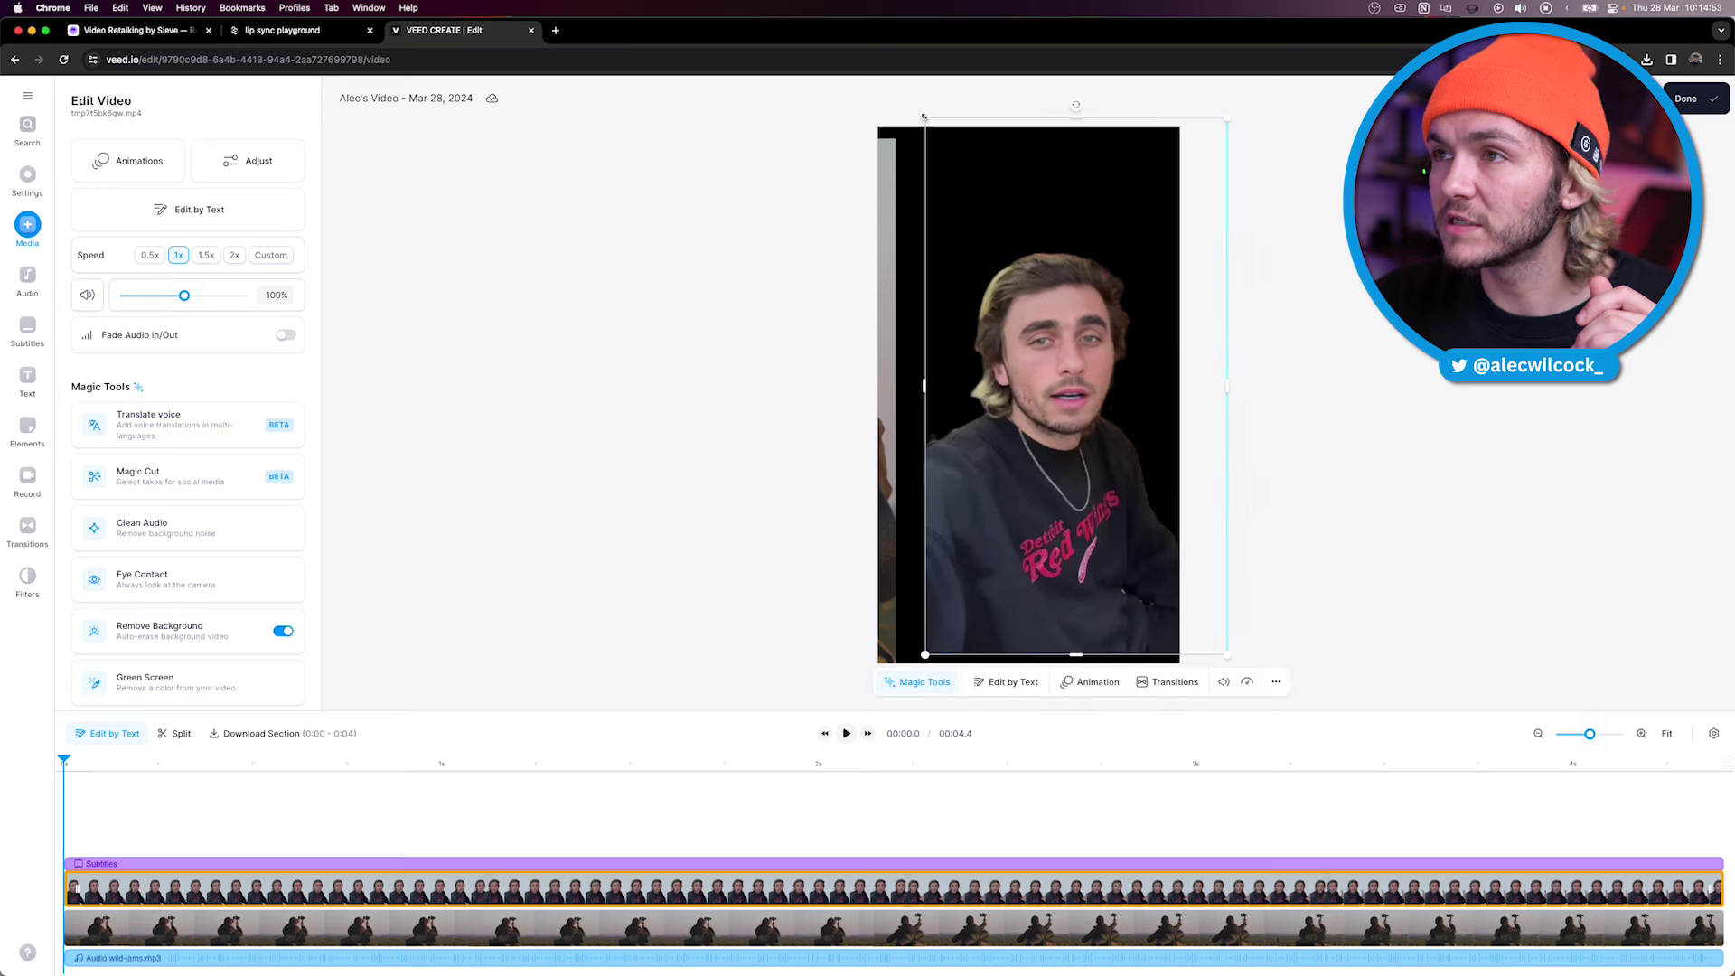
drag(922, 115, 1039, 267)
drag(1117, 549, 956, 568)
drag(886, 224, 1208, 217)
key(space)
- Raise the 'I'm an AI influencer' caption and add the product JPEG covering the whole canvas
click(1038, 485)
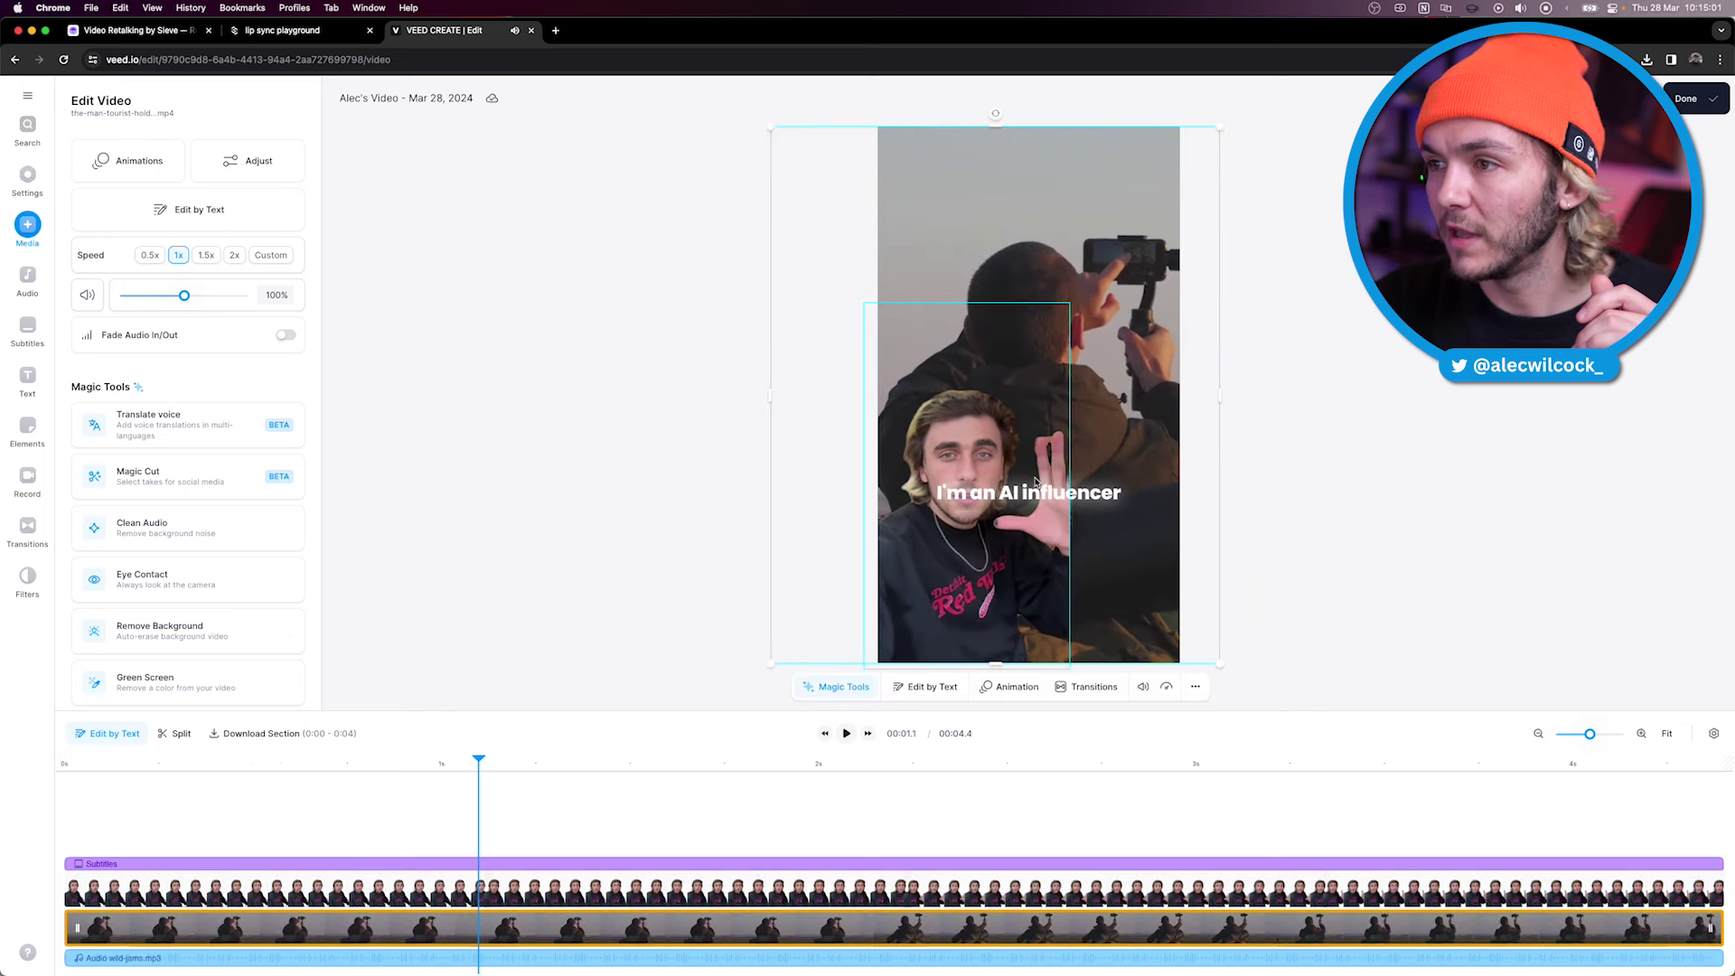
drag(1048, 482, 1048, 336)
key(space)
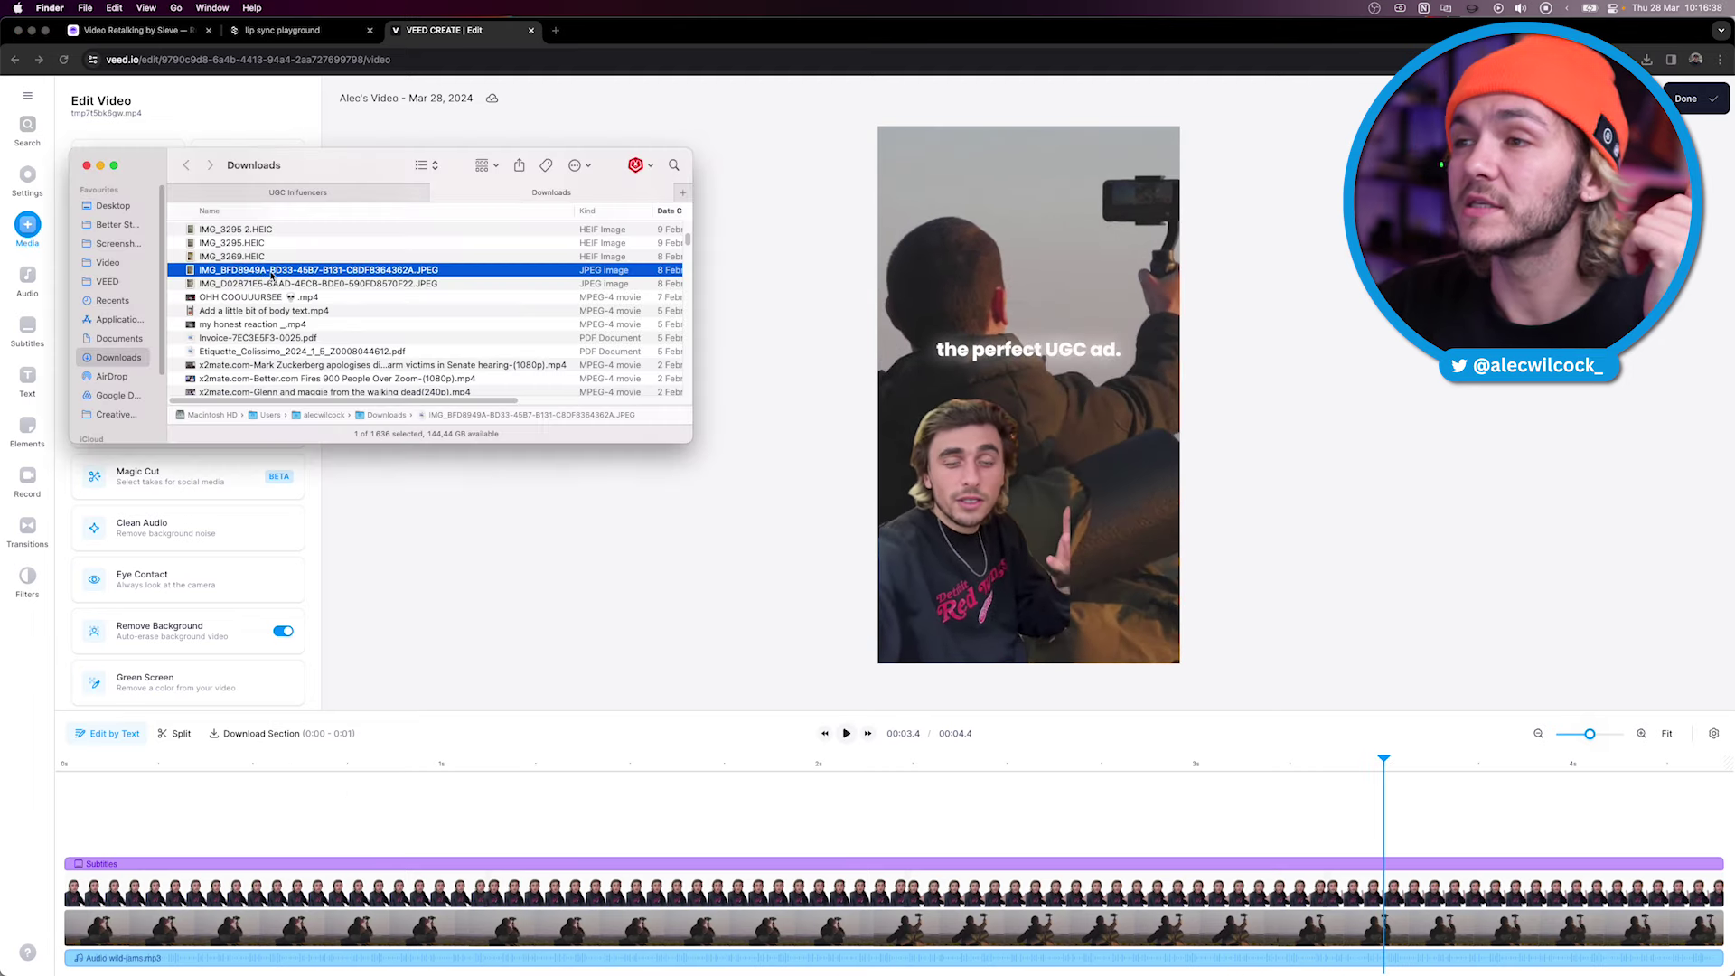
drag(271, 276, 923, 127)
drag(1073, 387, 1245, 683)
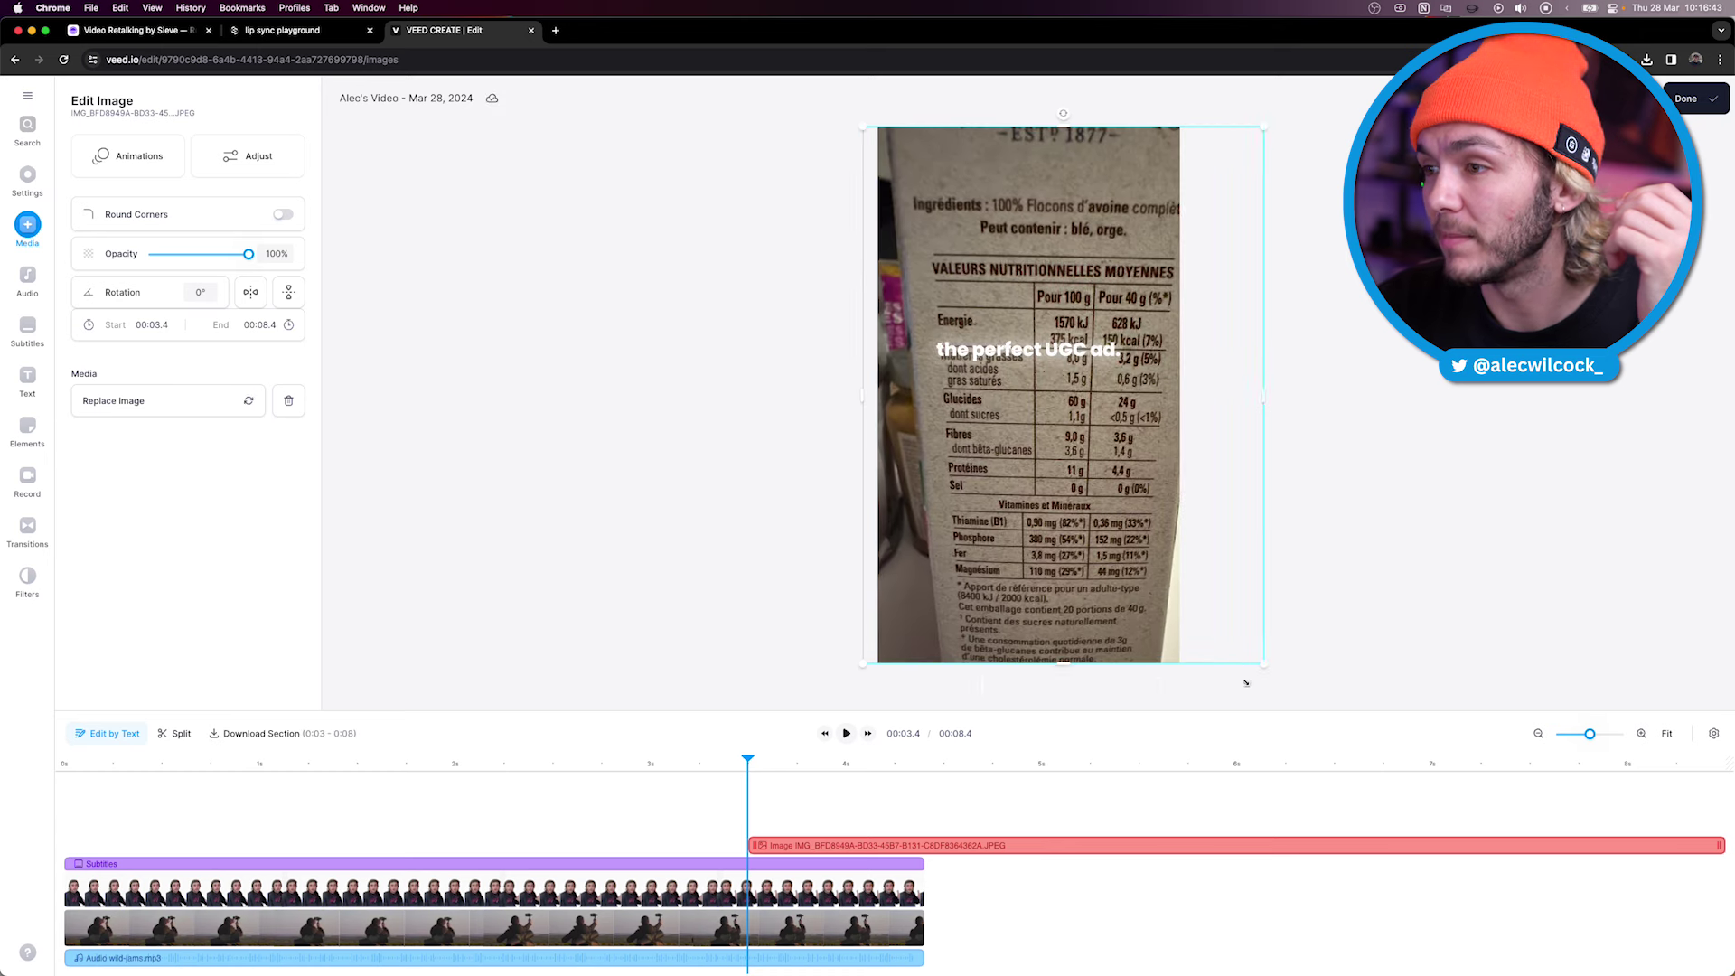
- Move the product image clip to start at 0 s and trim it to end at 2 seconds
drag(1059, 517, 1042, 517)
drag(774, 845, 181, 898)
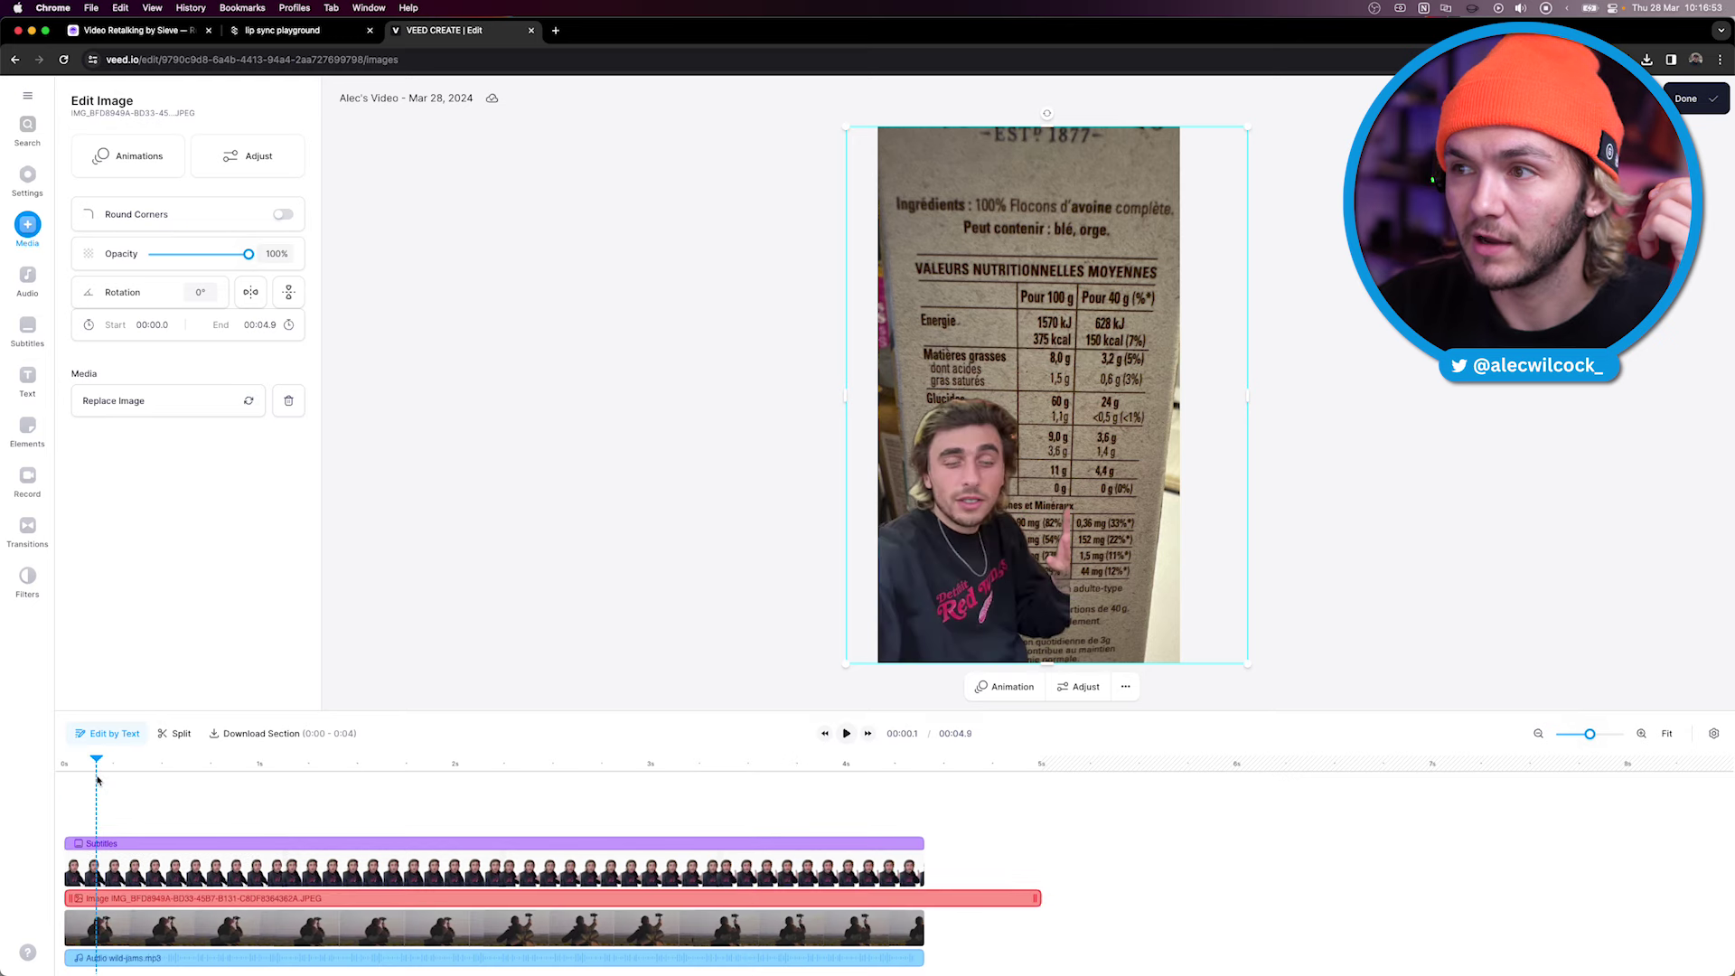
click(72, 779)
key(space)
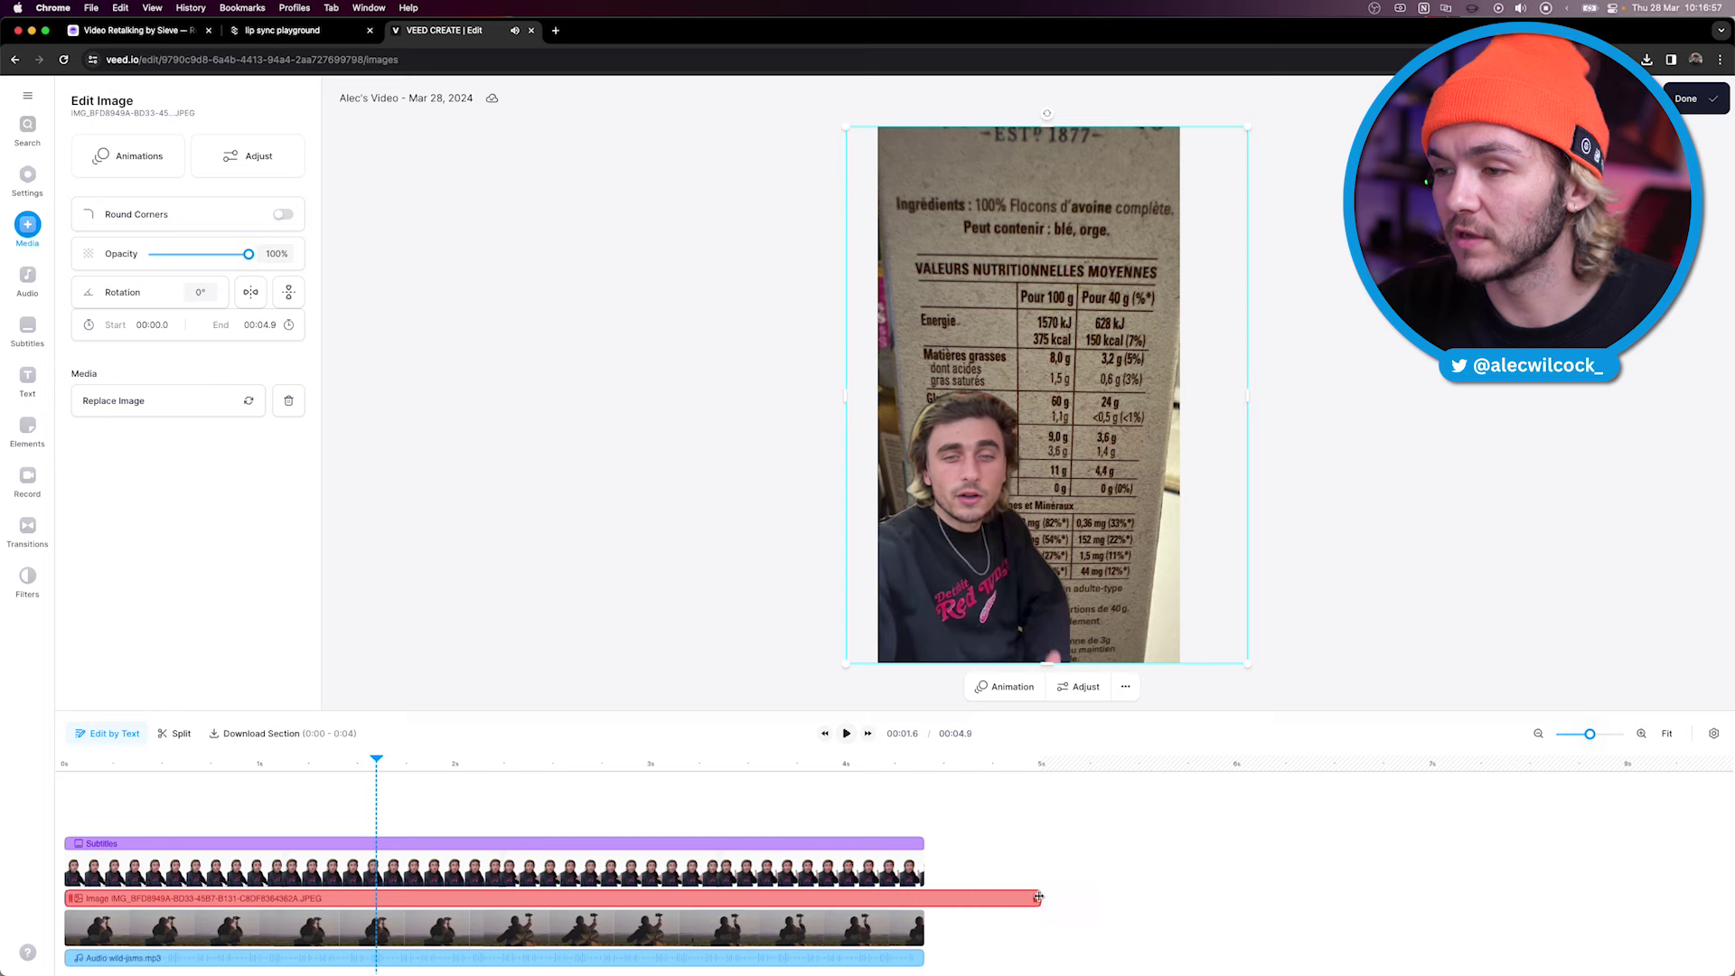
drag(1039, 897, 451, 898)
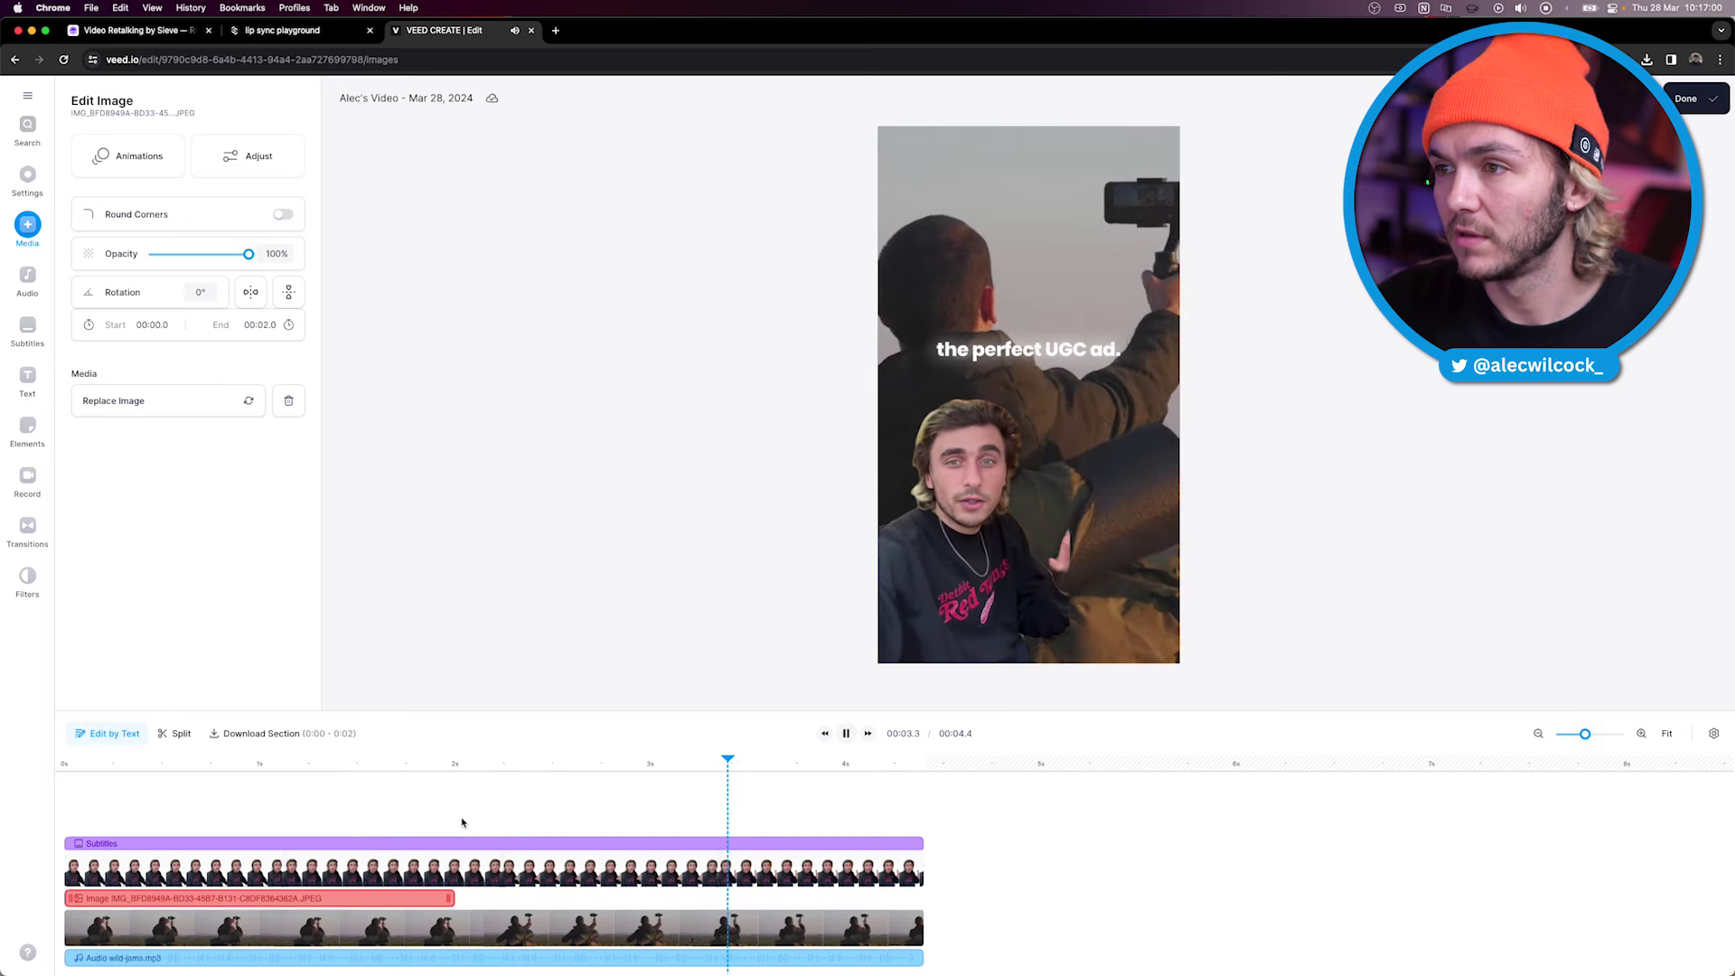